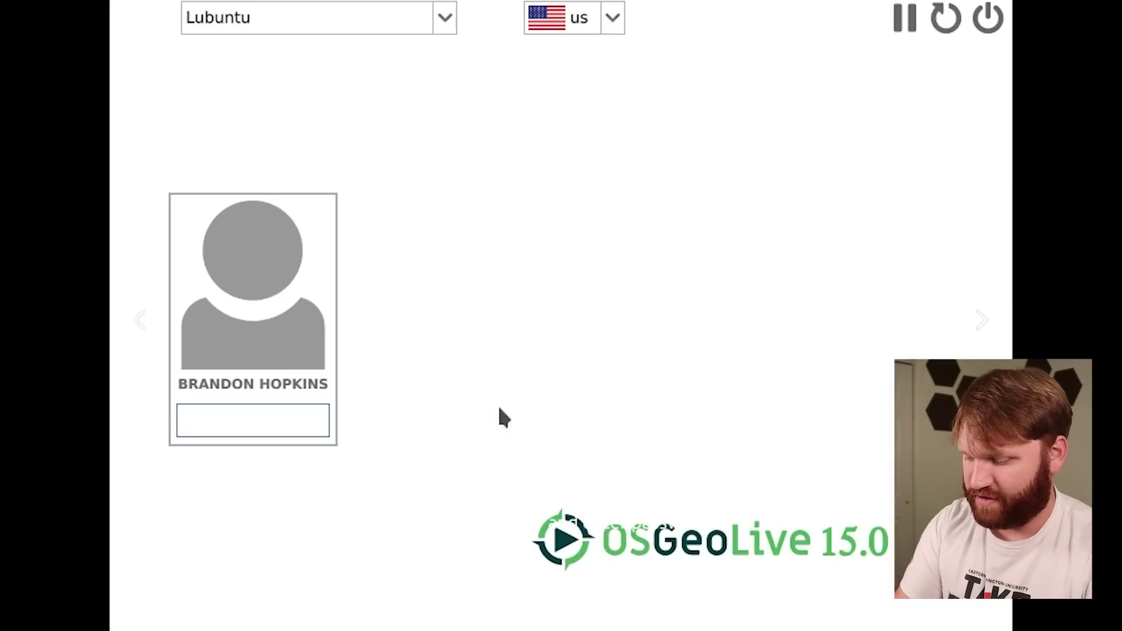
# Log in with the account password and apply the 1920x1080 display resolution
pyautogui.write('useruser')
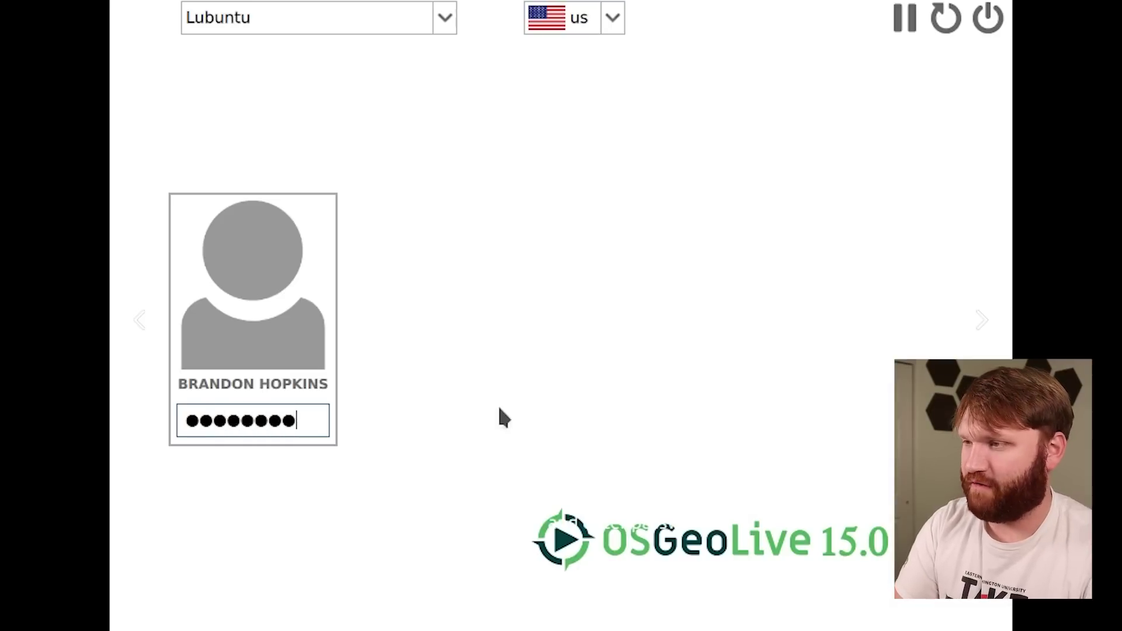
pyautogui.press('Return')
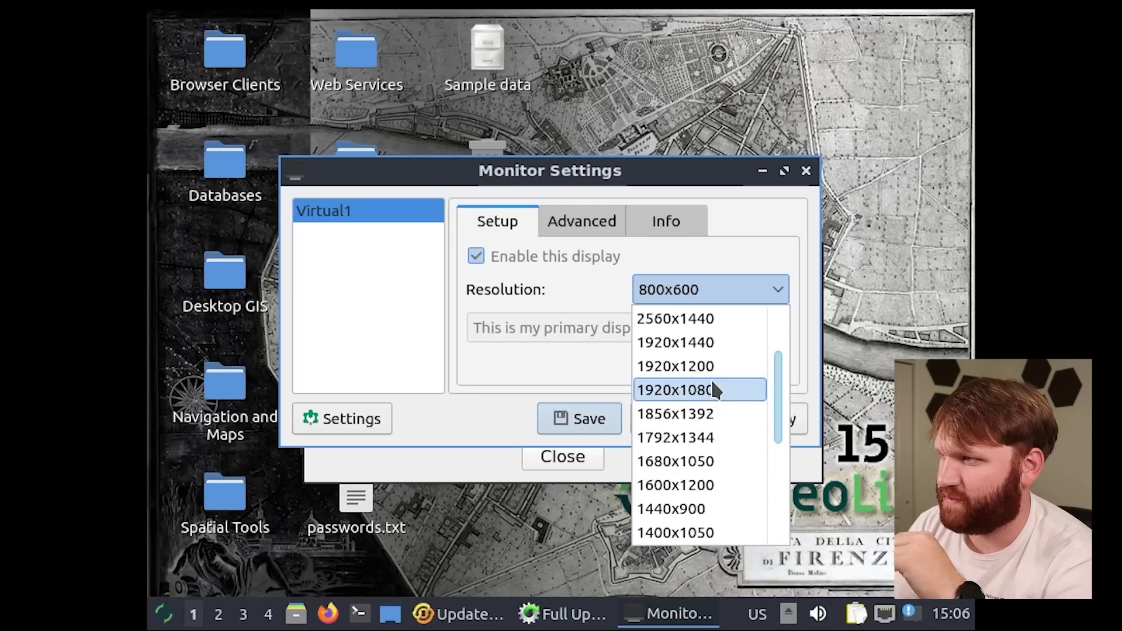
pyautogui.click(711, 385)
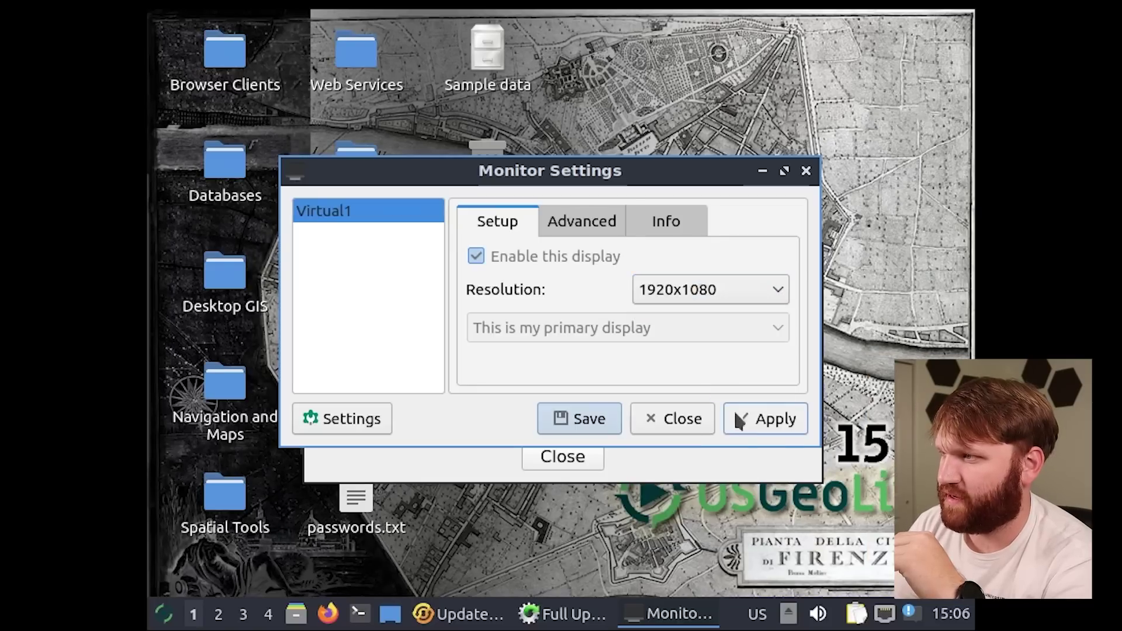
pyautogui.click(774, 420)
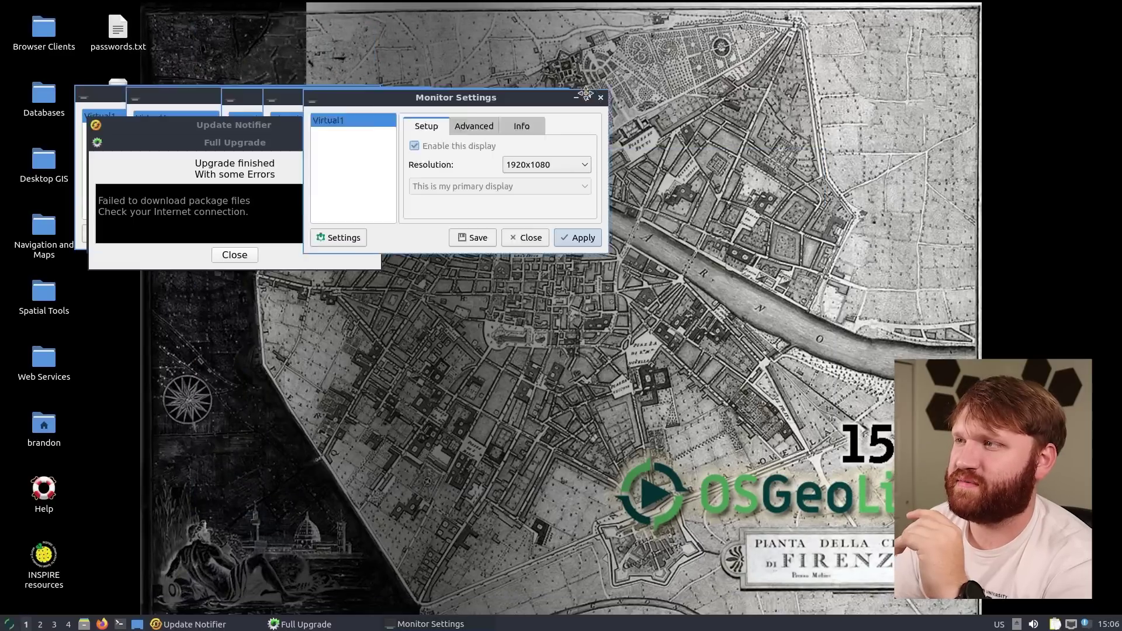
# Dismiss the failed Full Upgrade message and close Monitor Settings
pyautogui.moveTo(585, 93); pyautogui.dragTo(805, 80)
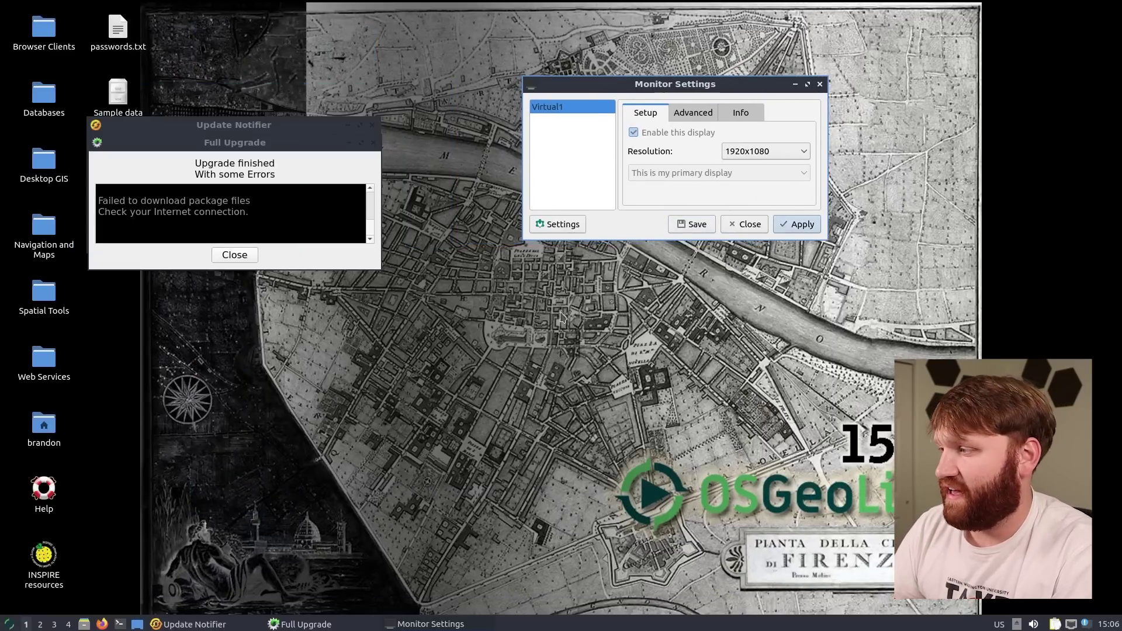
pyautogui.click(244, 259)
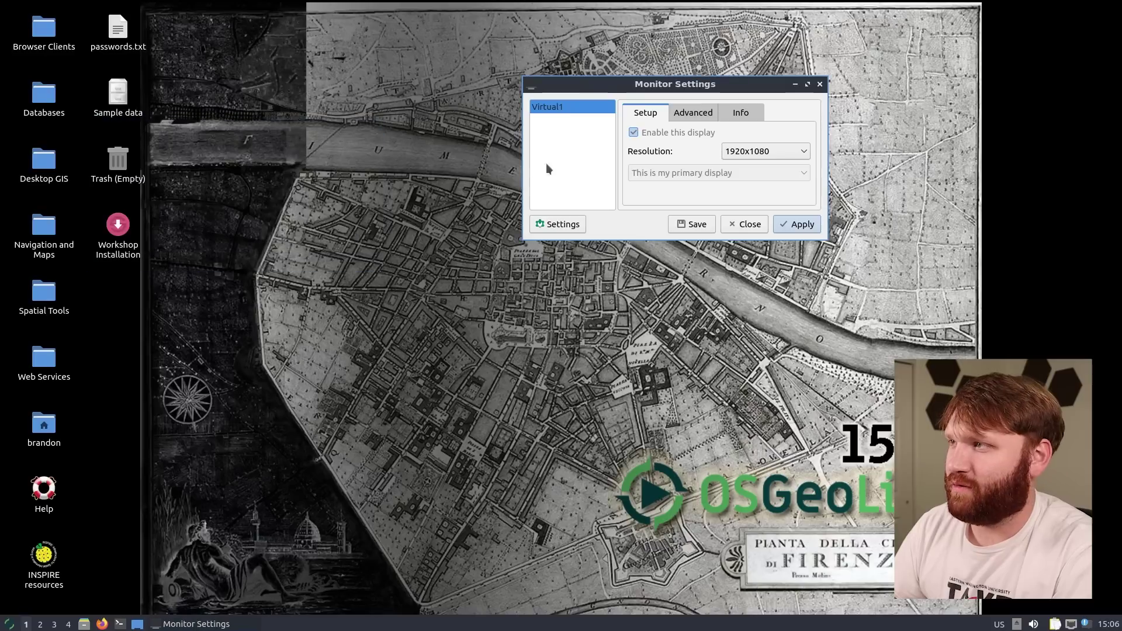
pyautogui.moveTo(632, 86); pyautogui.dragTo(369, 90)
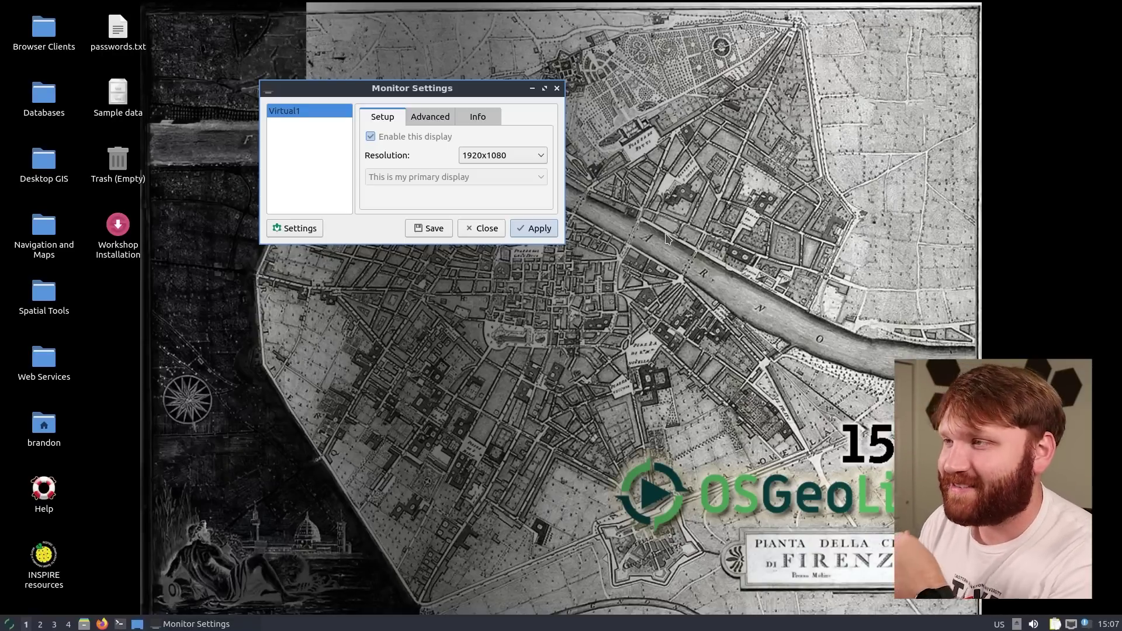
pyautogui.press('Escape')
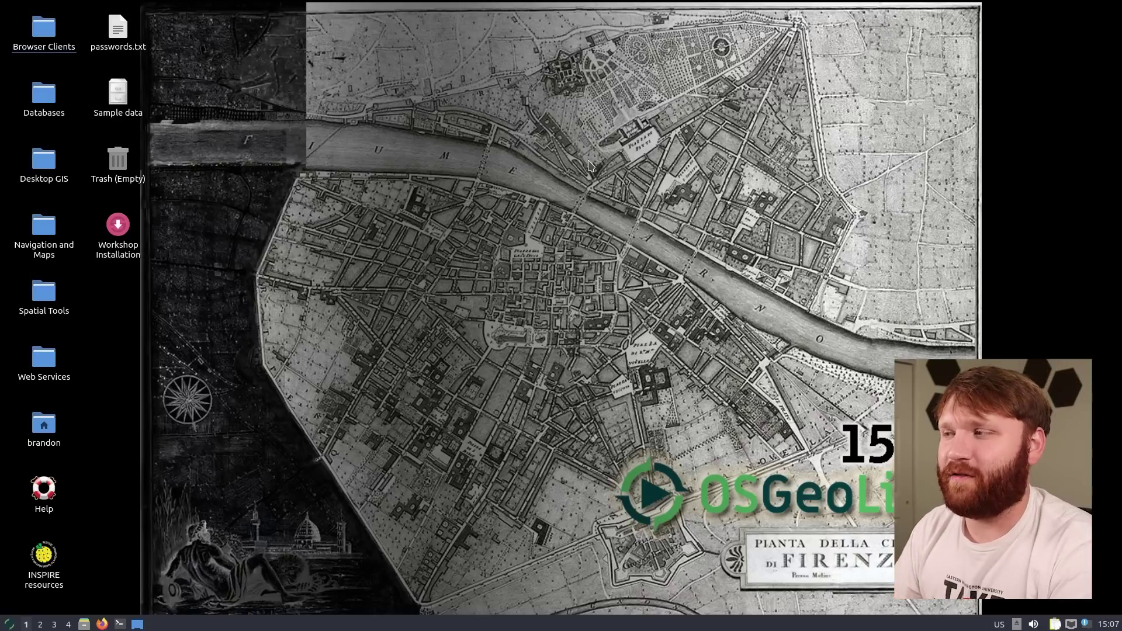
# Browse the Geospatial menu categories and launch QGIS Desktop from Desktop GIS
pyautogui.moveTo(959, 29); pyautogui.dragTo(227, 475)
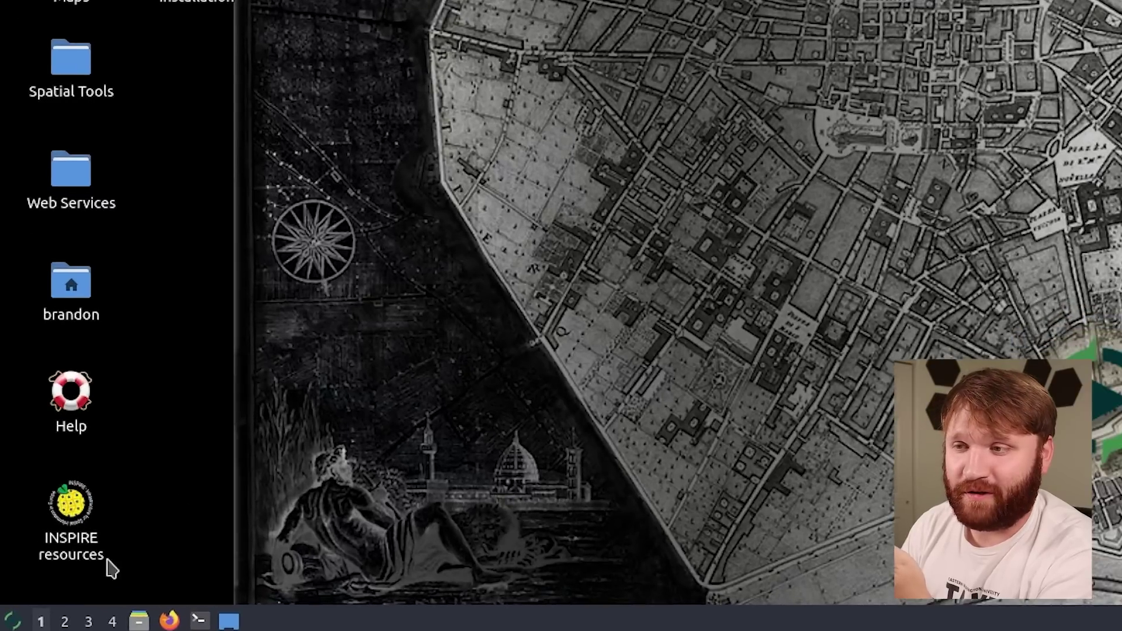
pyautogui.click(16, 622)
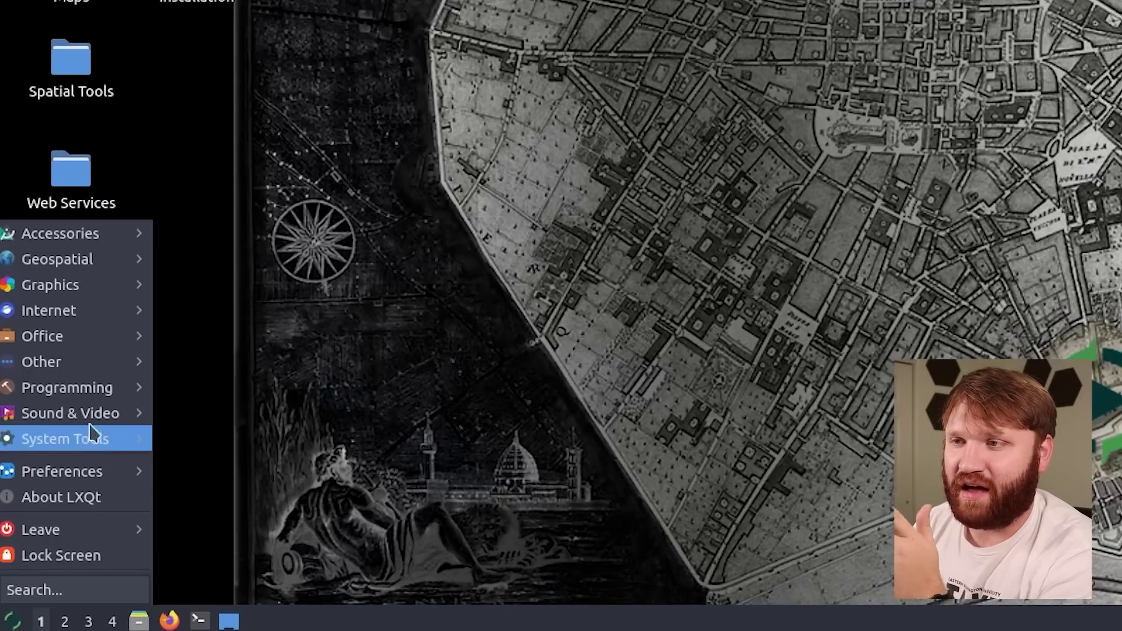
pyautogui.moveTo(91, 265)
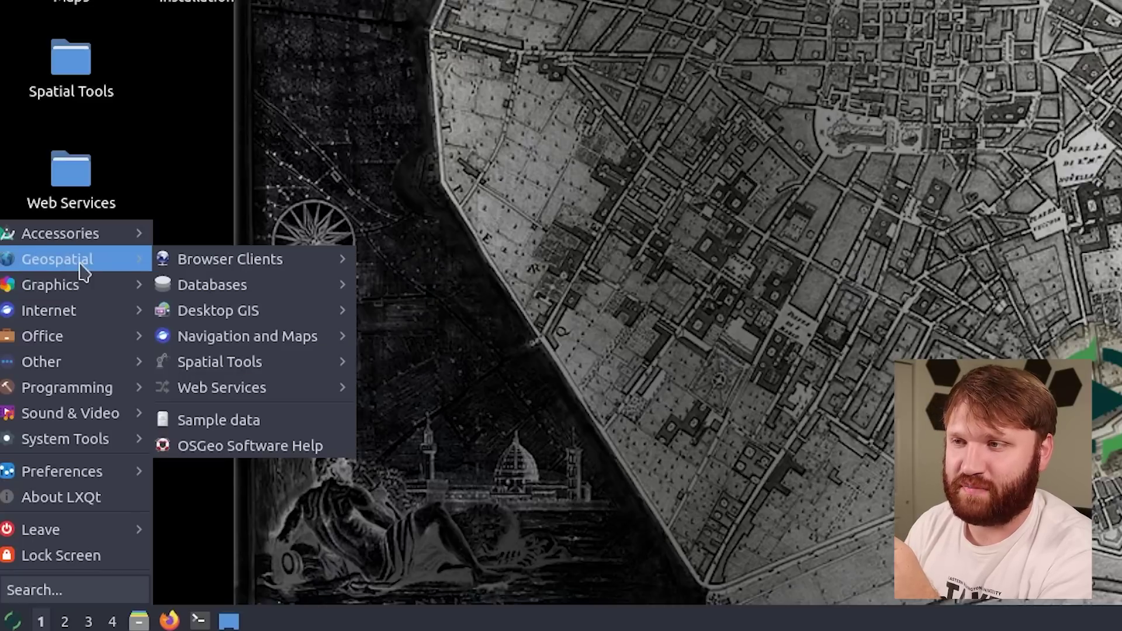
pyautogui.moveTo(184, 263)
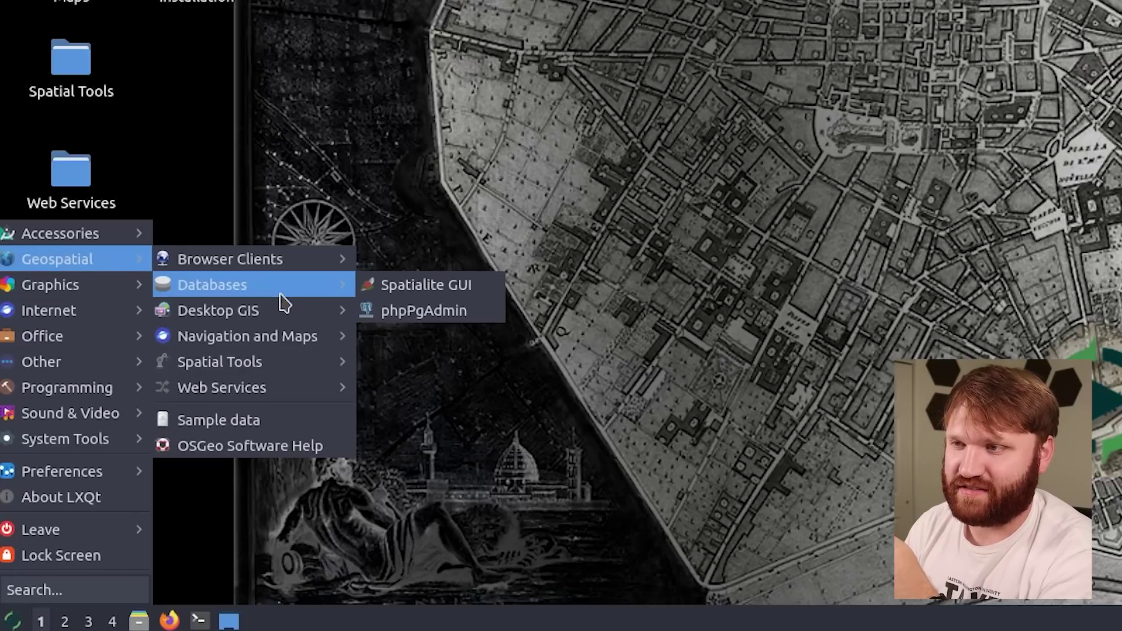
pyautogui.moveTo(279, 320)
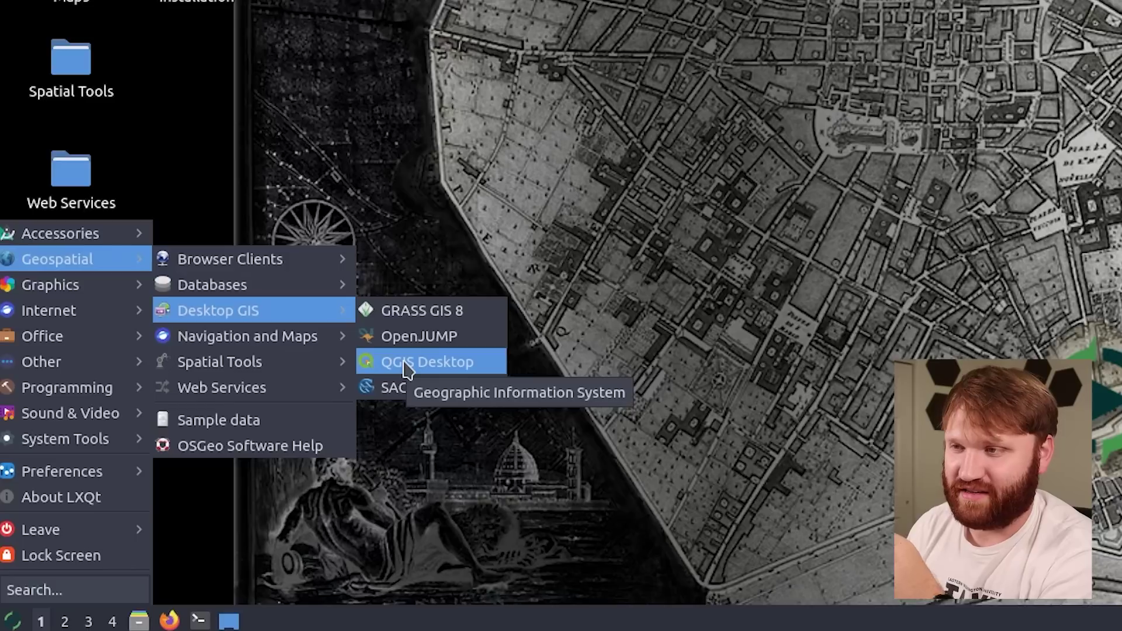
pyautogui.moveTo(332, 340)
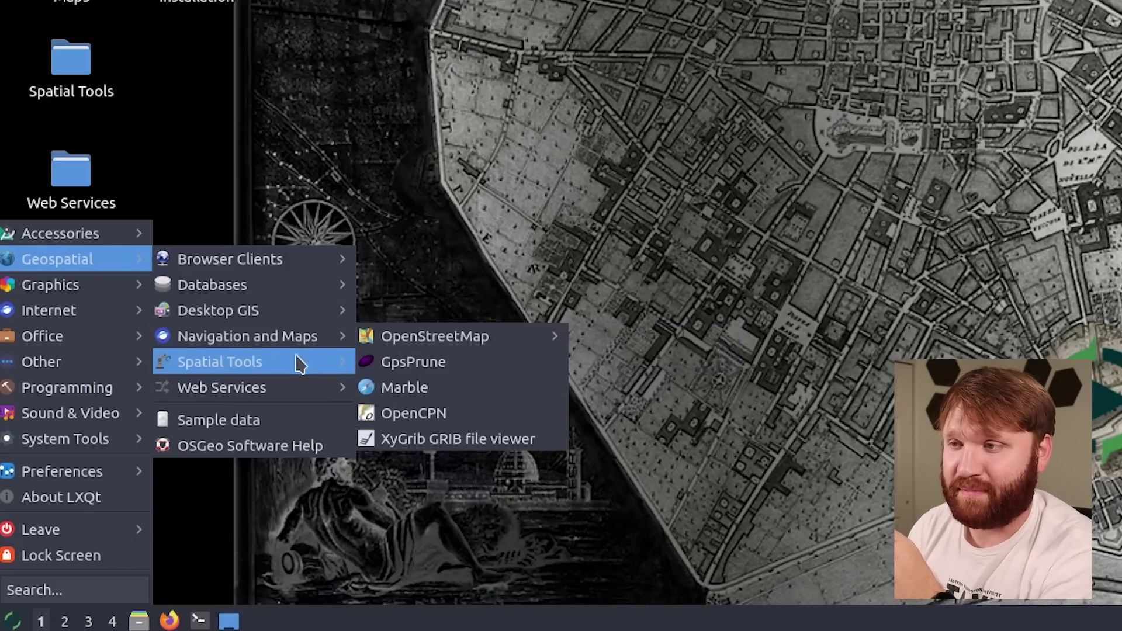
pyautogui.moveTo(293, 368)
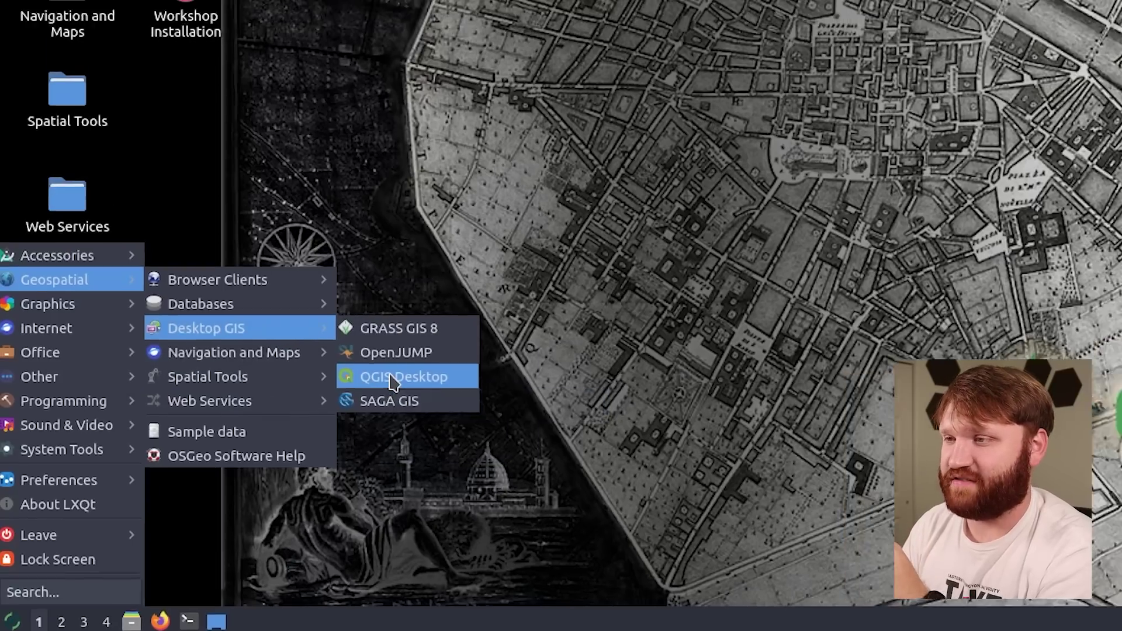
pyautogui.click(416, 362)
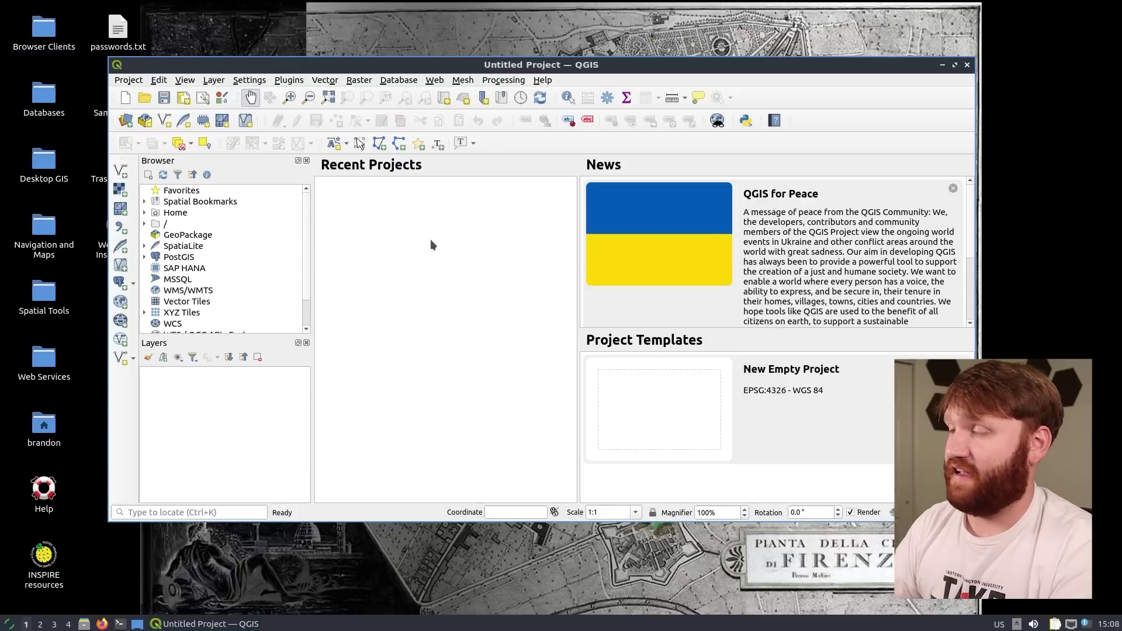
# Maximize QGIS and open QGIS-NaturalEarth-Example.qgz from the qgis-examples folder
pyautogui.doubleClick(395, 64)
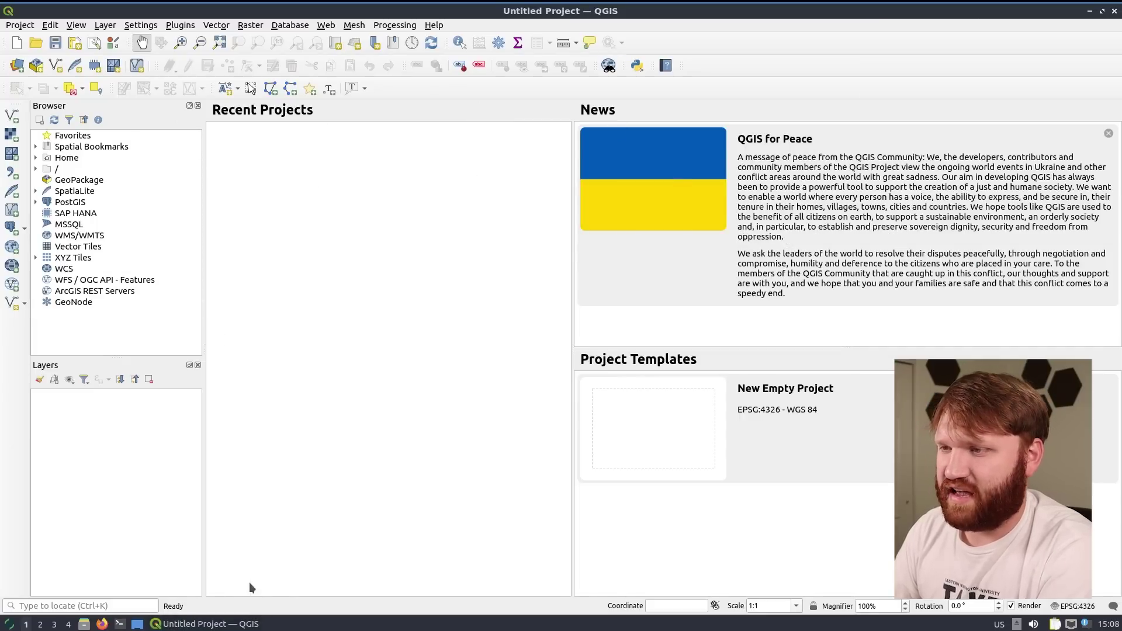
pyautogui.click(20, 25)
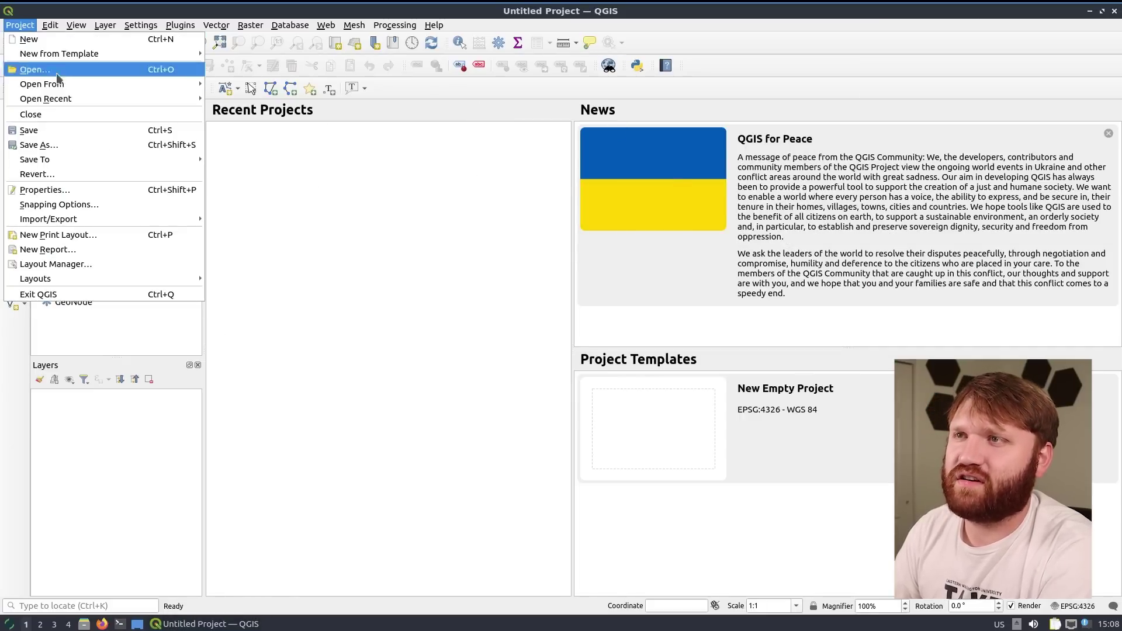
pyautogui.click(35, 68)
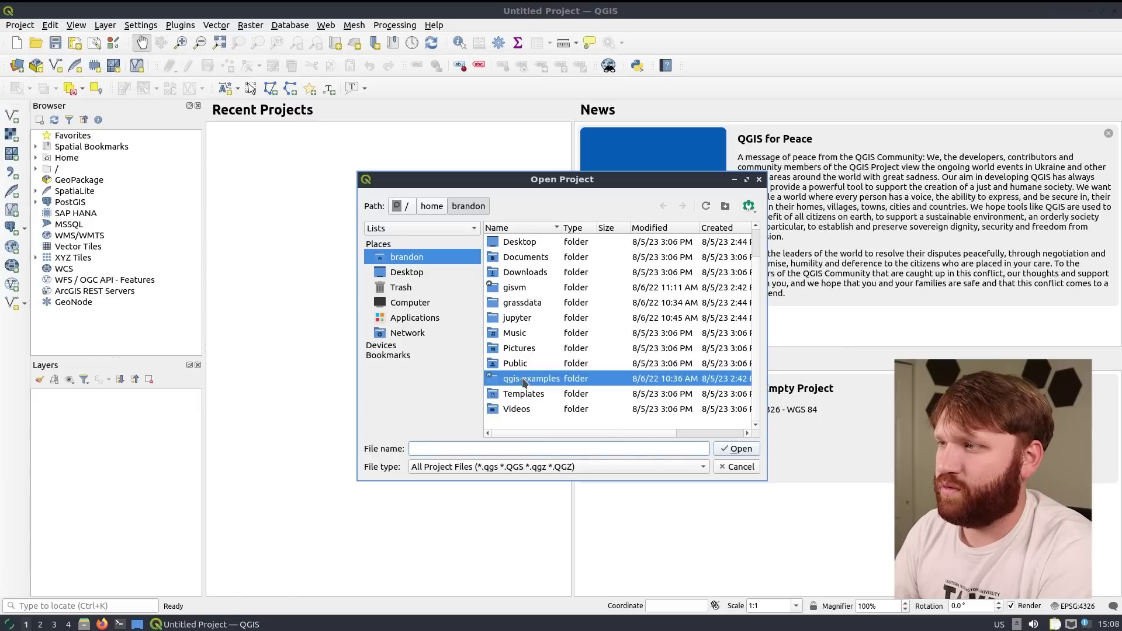
pyautogui.doubleClick(522, 377)
pyautogui.click(556, 243)
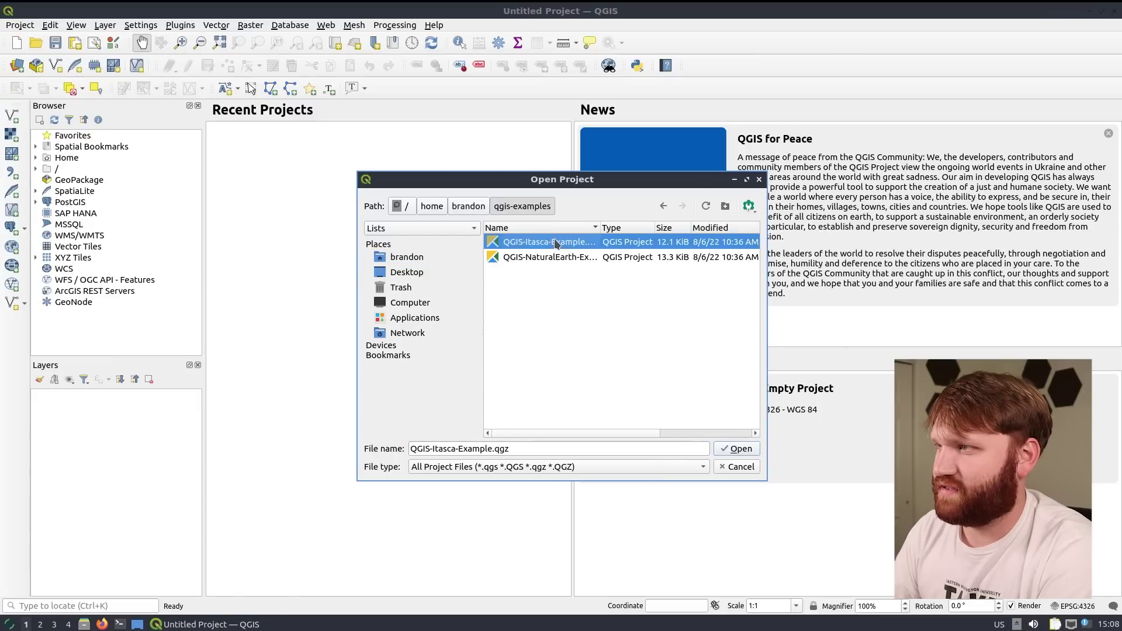
pyautogui.click(561, 256)
pyautogui.click(738, 449)
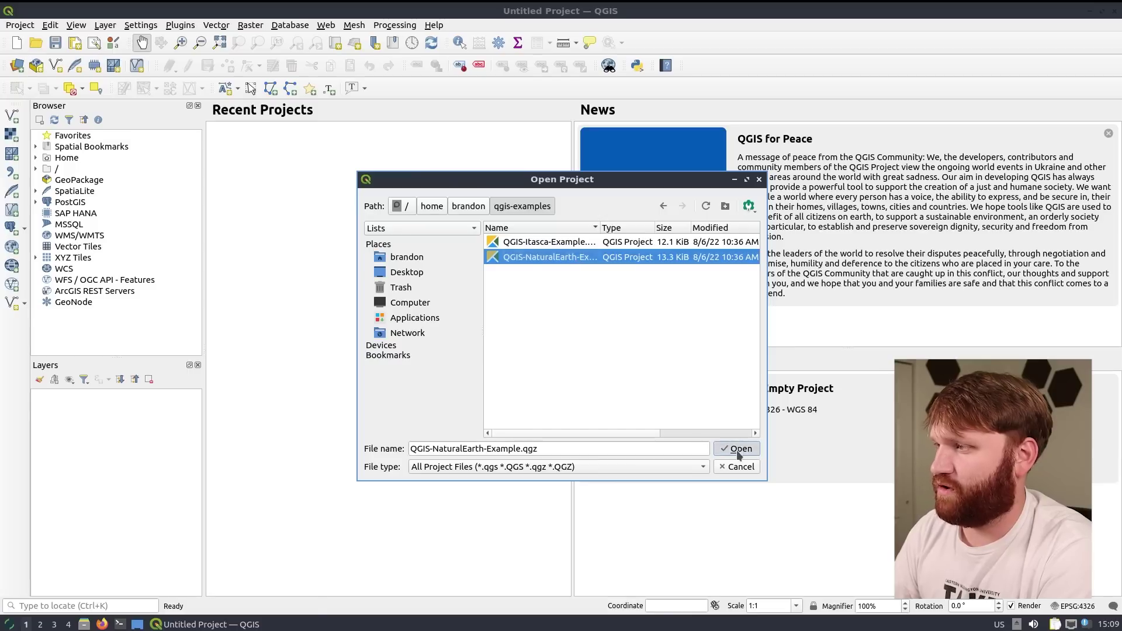
# Pan and zoom the Natural Earth map from the Pacific Northwest out across North America
pyautogui.moveTo(489, 308); pyautogui.dragTo(581, 334)
pyautogui.scroll(10, 581, 334)
pyautogui.moveTo(526, 176); pyautogui.dragTo(561, 556)
pyautogui.moveTo(561, 263); pyautogui.dragTo(673, 277)
pyautogui.scroll(3, 673, 277)
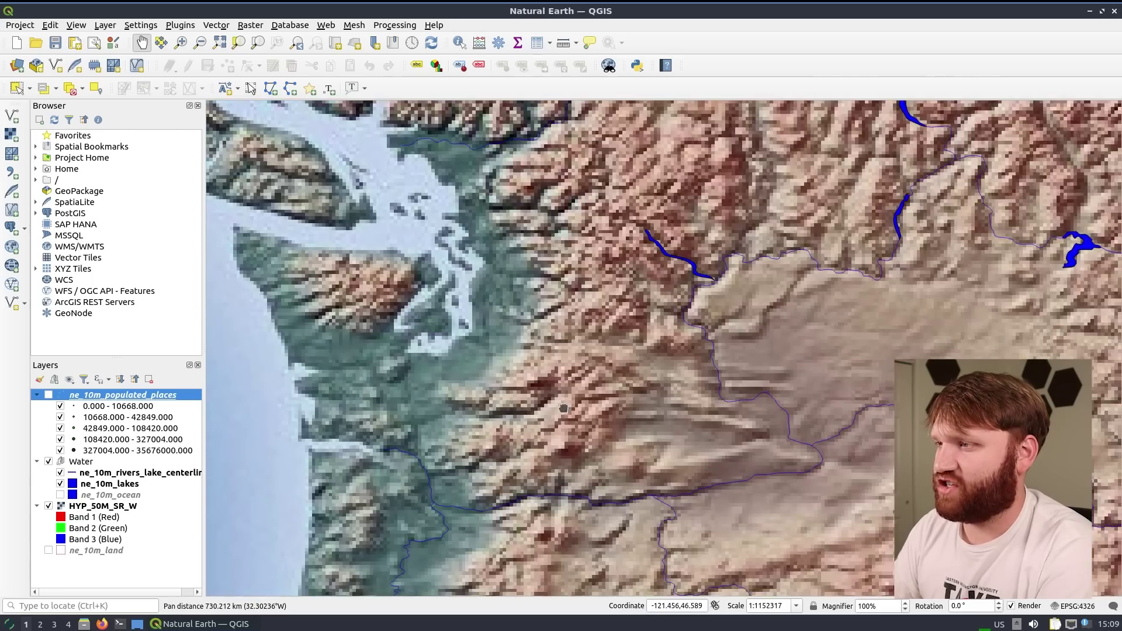
pyautogui.scroll(-3, 563, 408)
pyautogui.scroll(1, 600, 332)
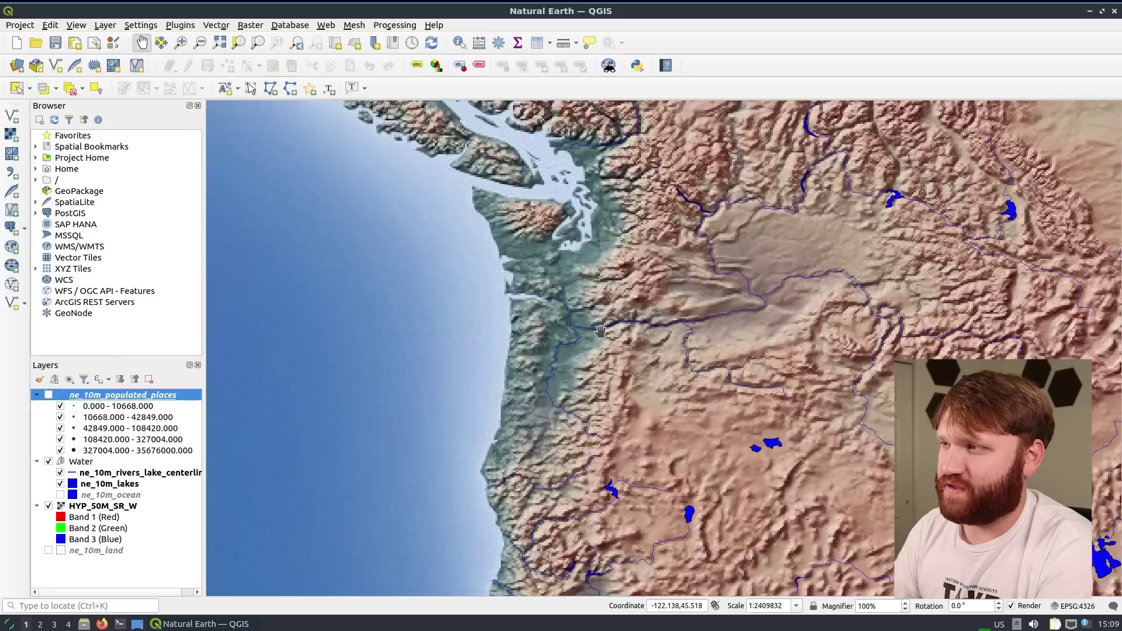
pyautogui.scroll(-4, 600, 331)
pyautogui.scroll(2, 699, 345)
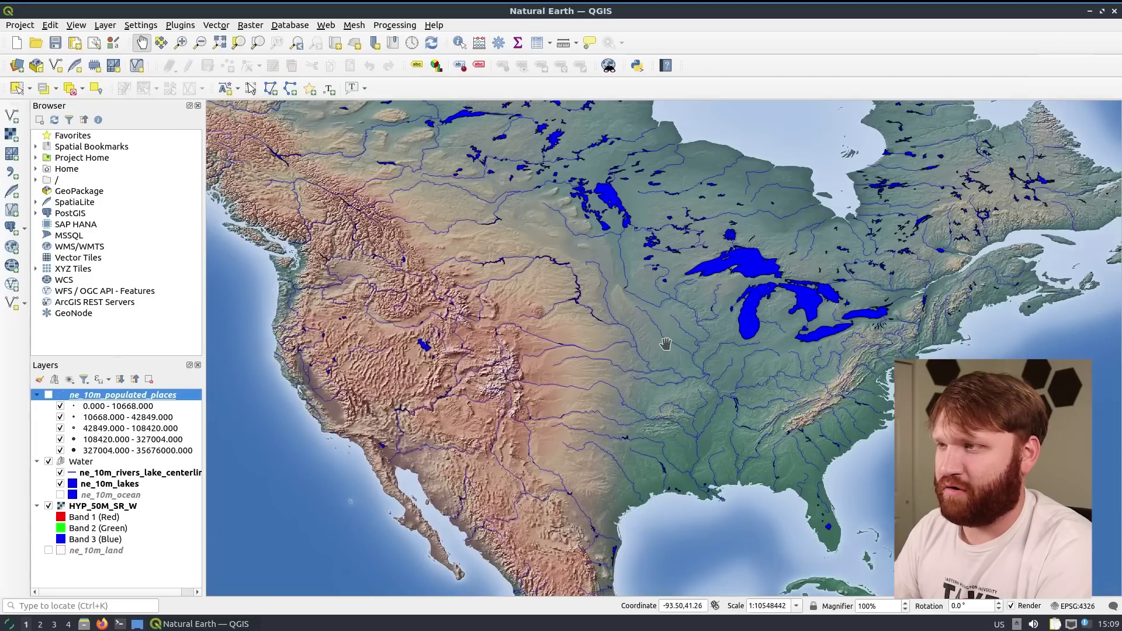
pyautogui.moveTo(467, 315); pyautogui.dragTo(596, 311)
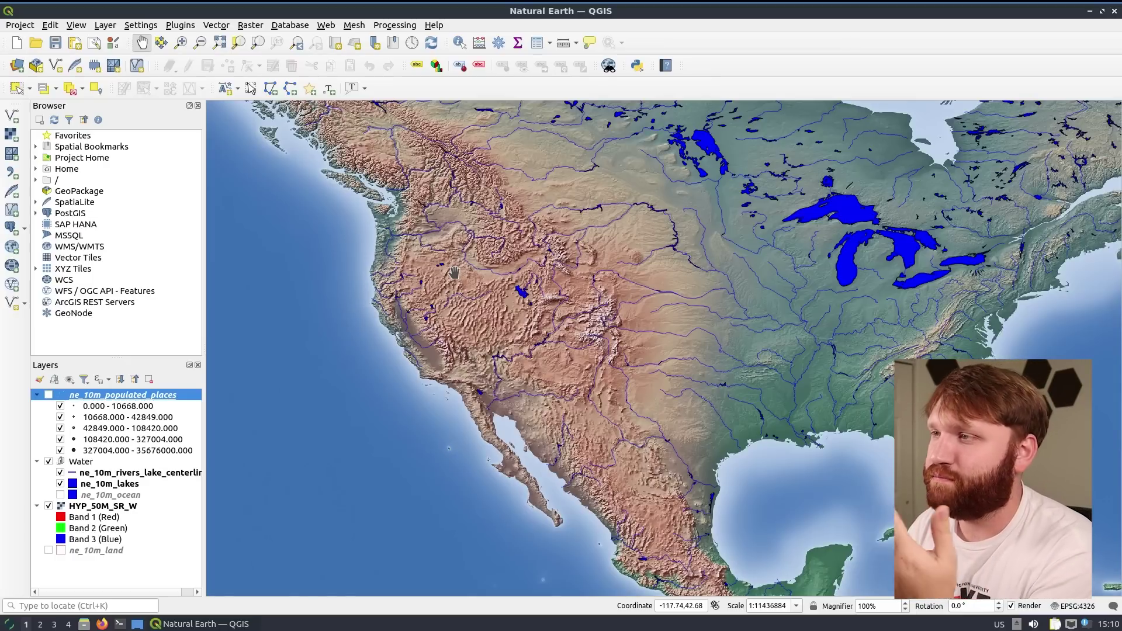
pyautogui.scroll(-1, 333, 247)
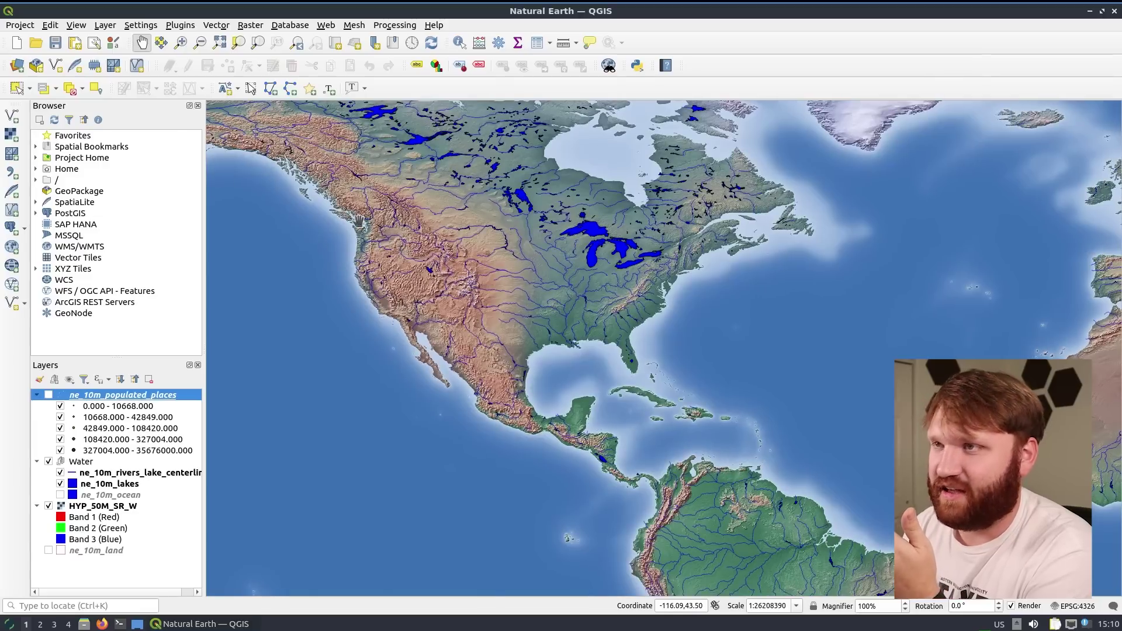
pyautogui.hotkey('ctrl', 'o')
# Load the QGIS-Itasca-Example project and zoom out to show all of Minnesota
pyautogui.click(534, 242)
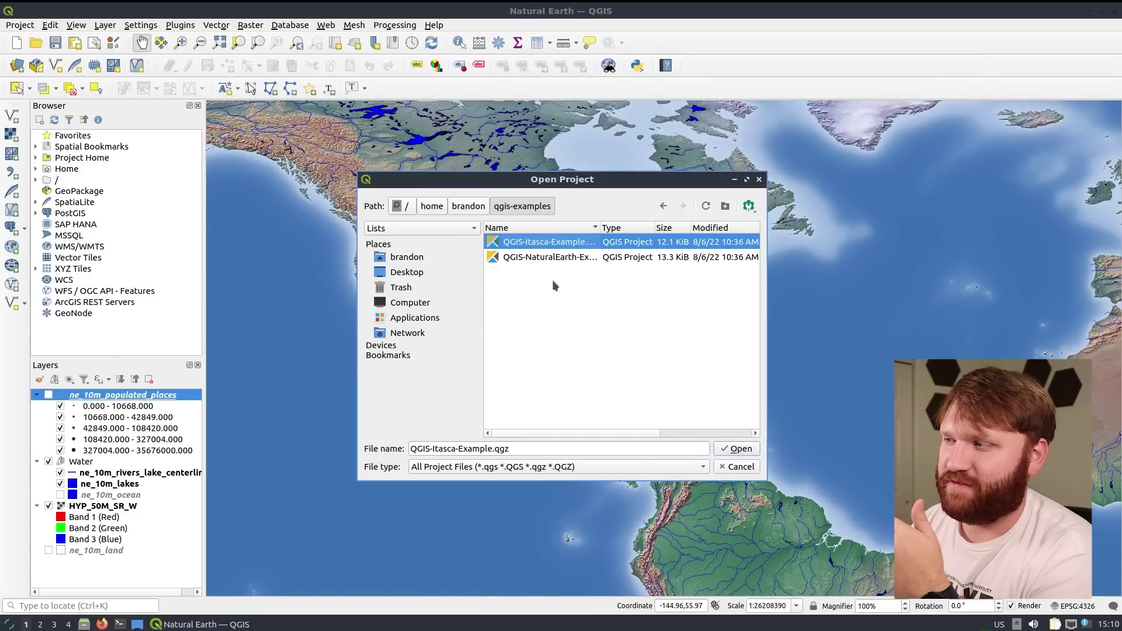
pyautogui.click(738, 448)
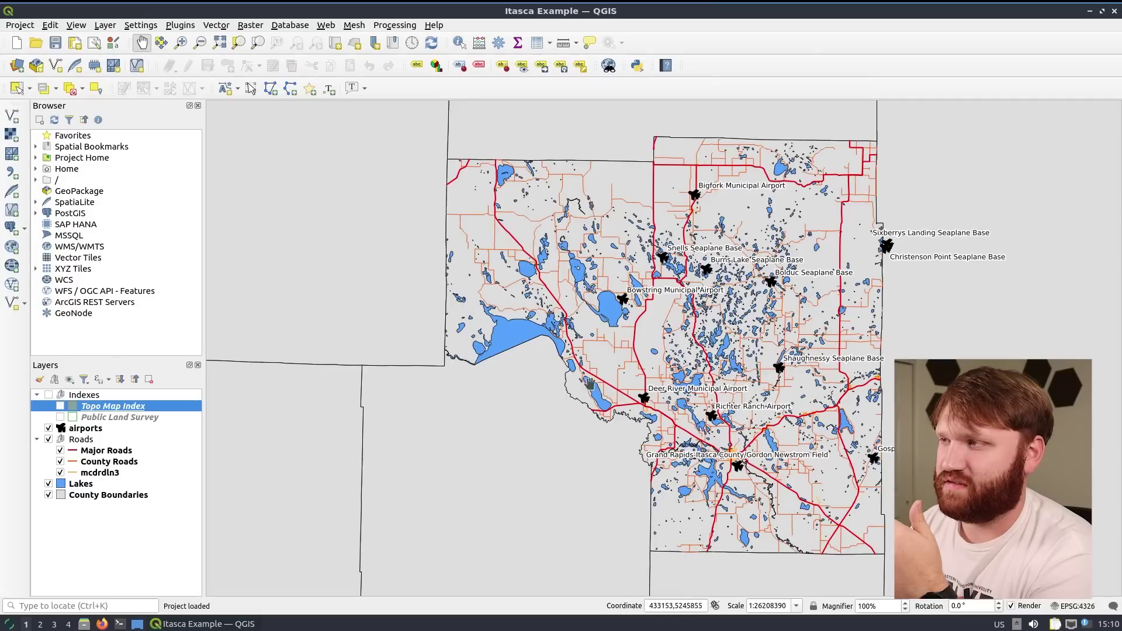
pyautogui.scroll(-1, 727, 323)
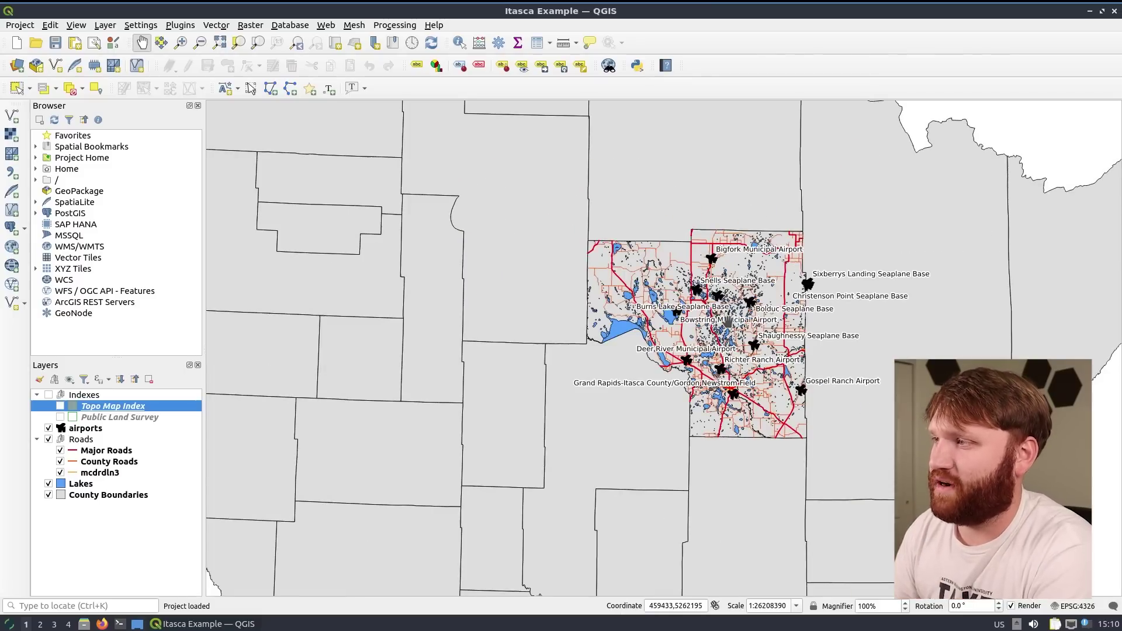
pyautogui.scroll(-2, 728, 323)
pyautogui.moveTo(728, 323); pyautogui.dragTo(711, 295)
pyautogui.scroll(2, 711, 295)
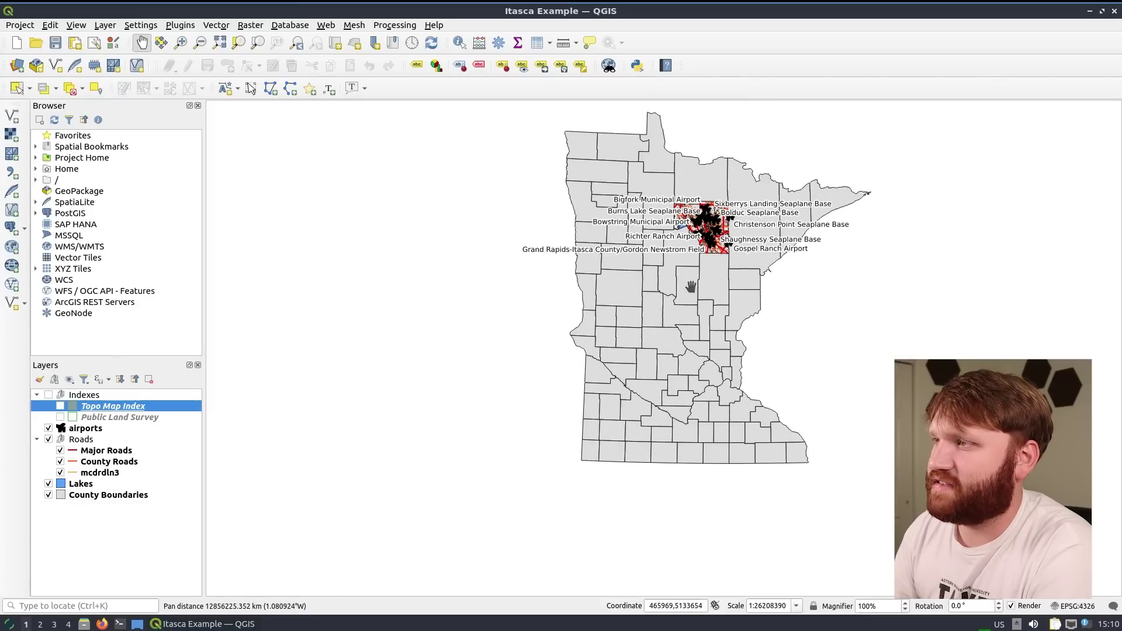
pyautogui.scroll(4, 626, 291)
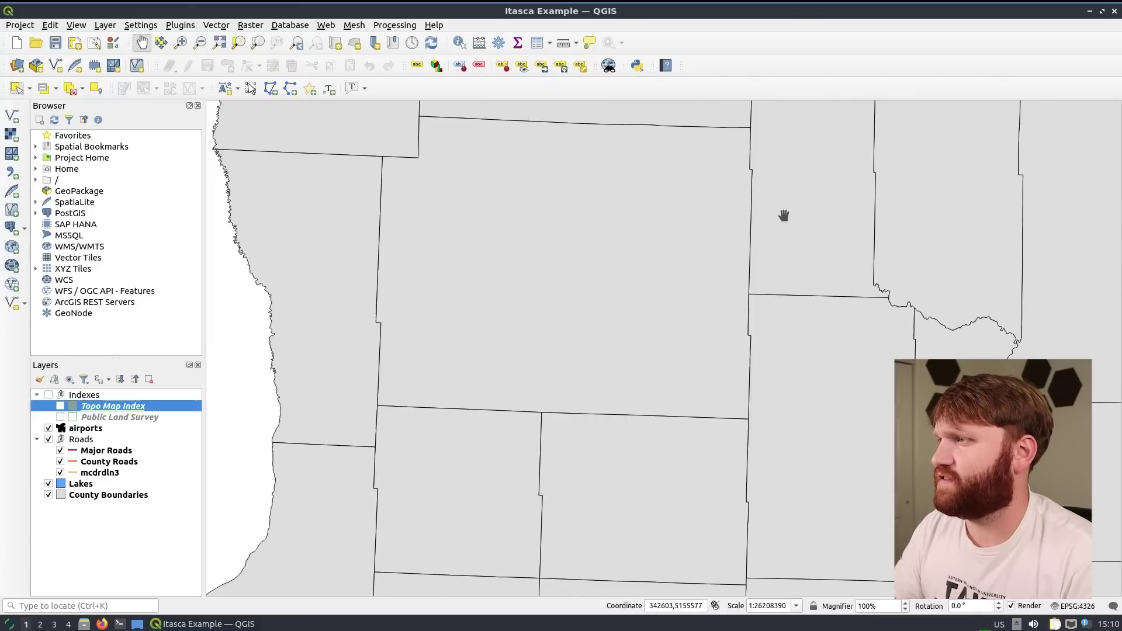
# Zoom into Itasca County's lakes, roads and airports around Deer River Municipal Airport
pyautogui.moveTo(784, 218); pyautogui.dragTo(630, 587)
pyautogui.moveTo(1060, 259); pyautogui.dragTo(646, 426)
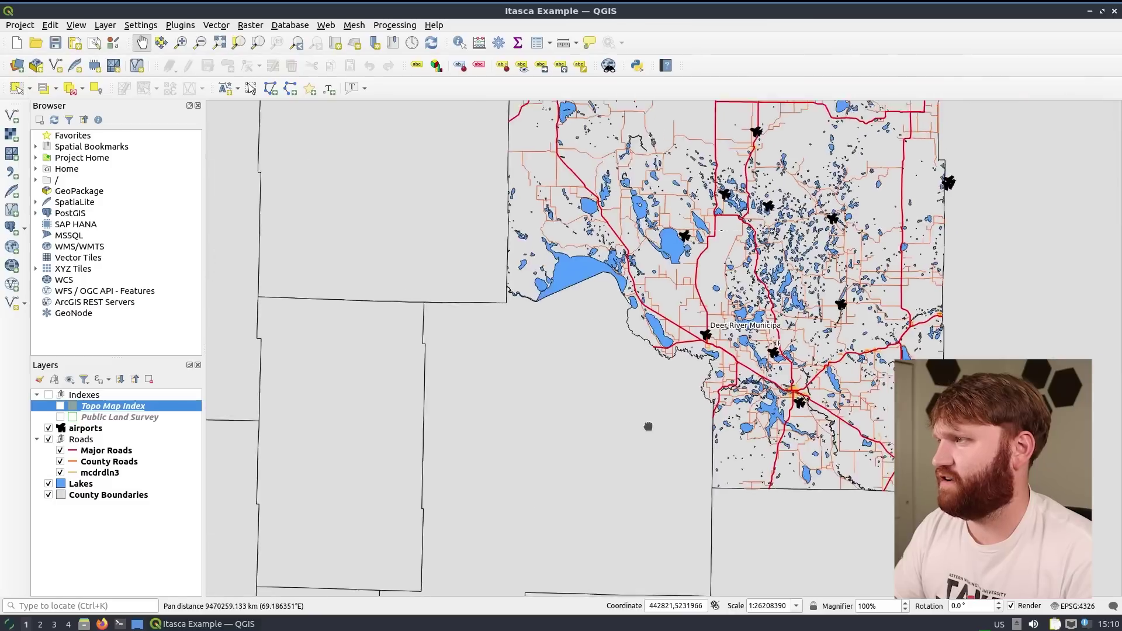
pyautogui.scroll(1, 716, 341)
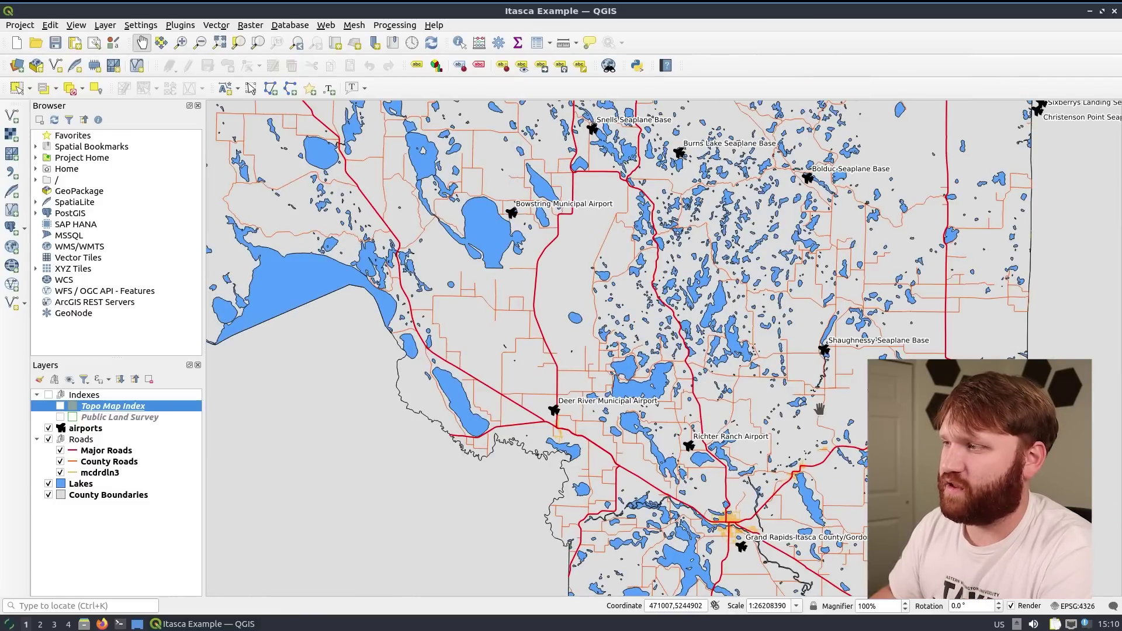
pyautogui.moveTo(736, 349); pyautogui.dragTo(737, 319)
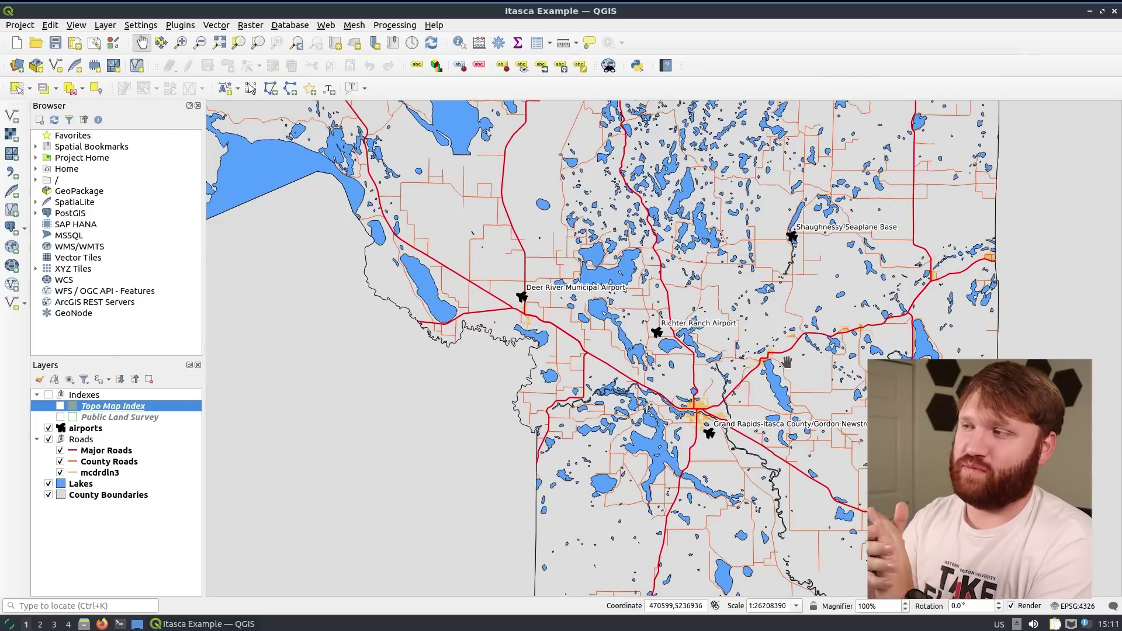
pyautogui.scroll(5, 786, 363)
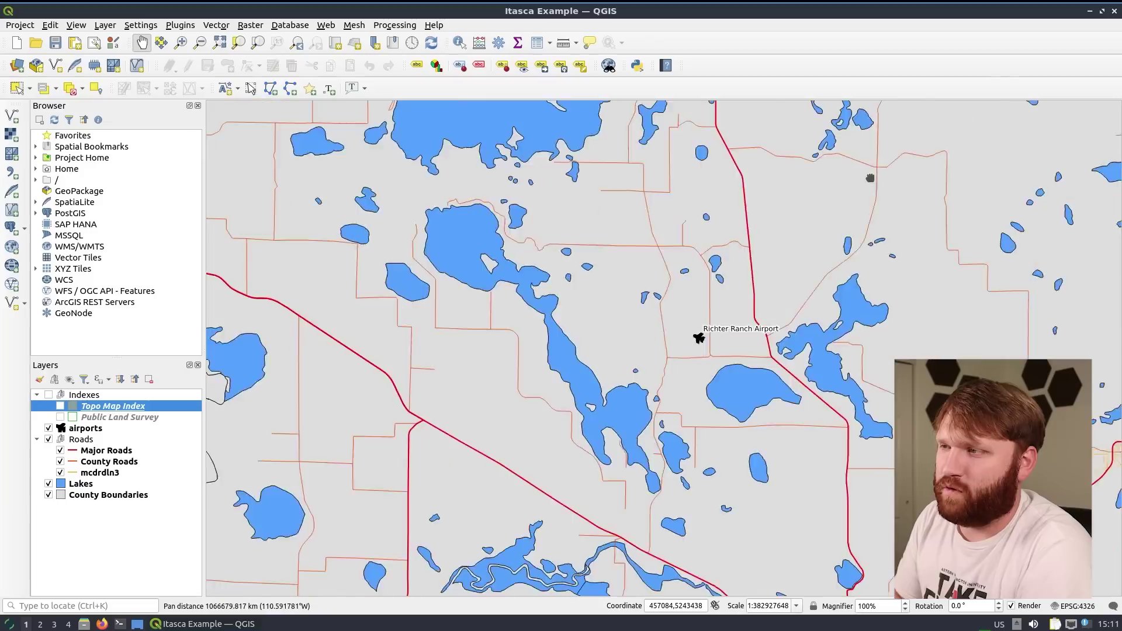
pyautogui.moveTo(596, 380); pyautogui.dragTo(615, 299)
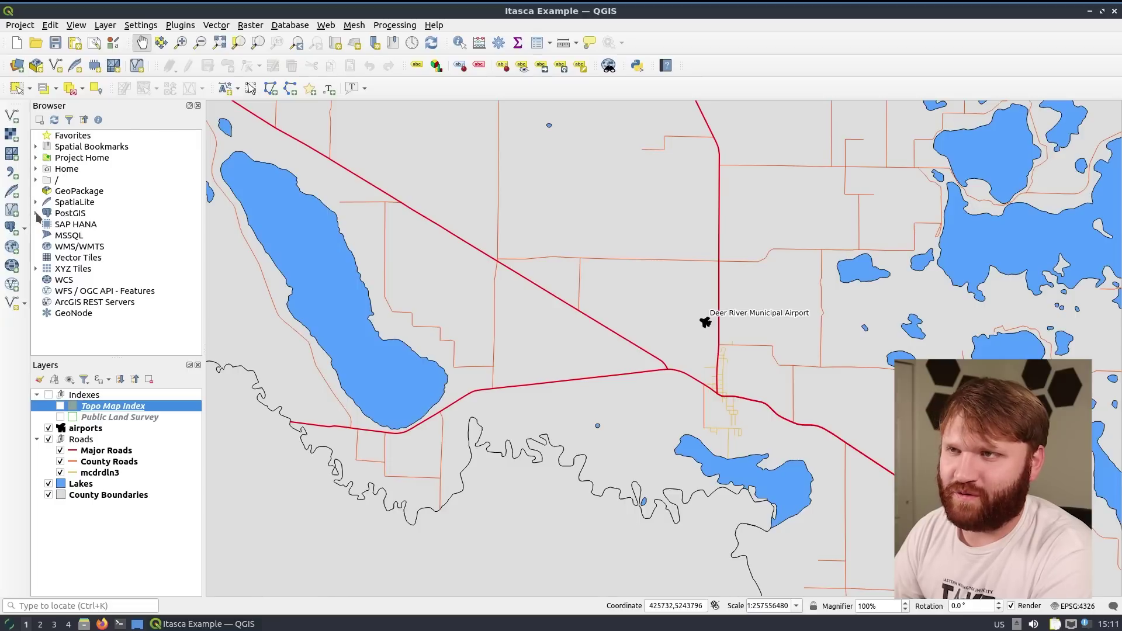
# Expand and collapse PostGIS in the Browser, then expand Project Home's example projects
pyautogui.click(36, 214)
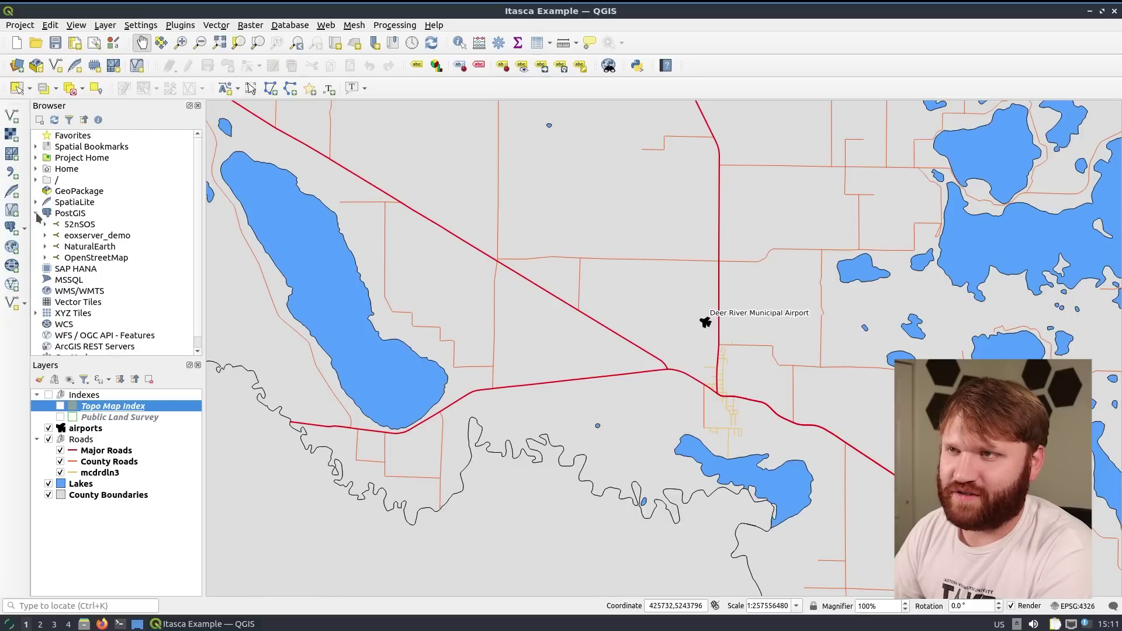
pyautogui.click(36, 214)
pyautogui.click(37, 158)
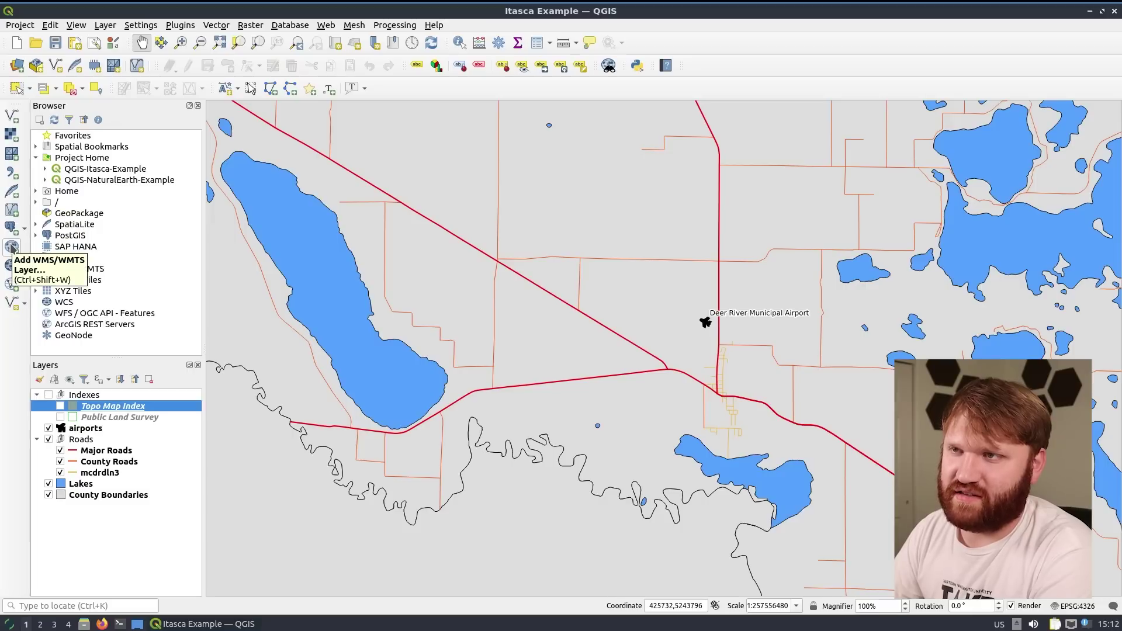
# Dismiss Add Raster Layer, then toggle the Major Roads and County Roads layers off and on
pyautogui.click(10, 136)
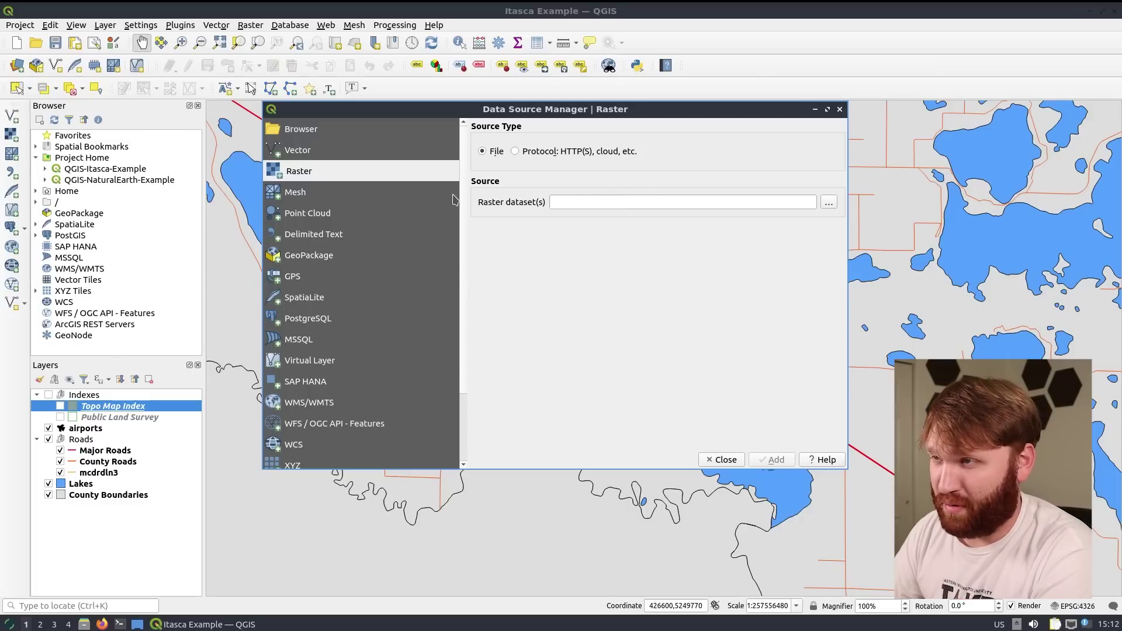
pyautogui.press('Escape')
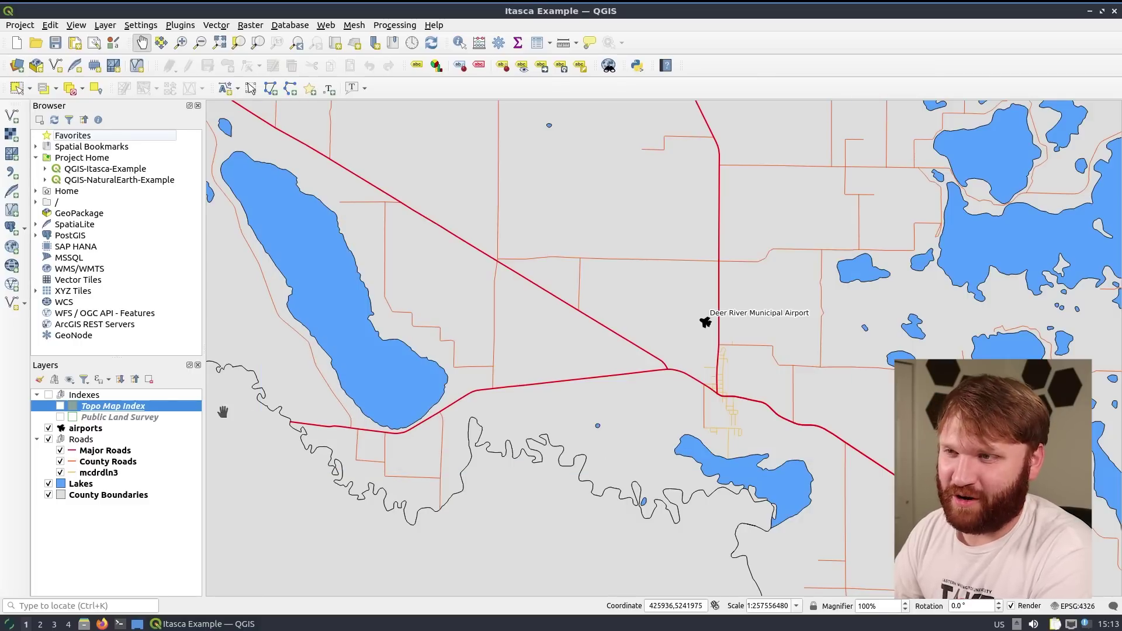
pyautogui.click(60, 451)
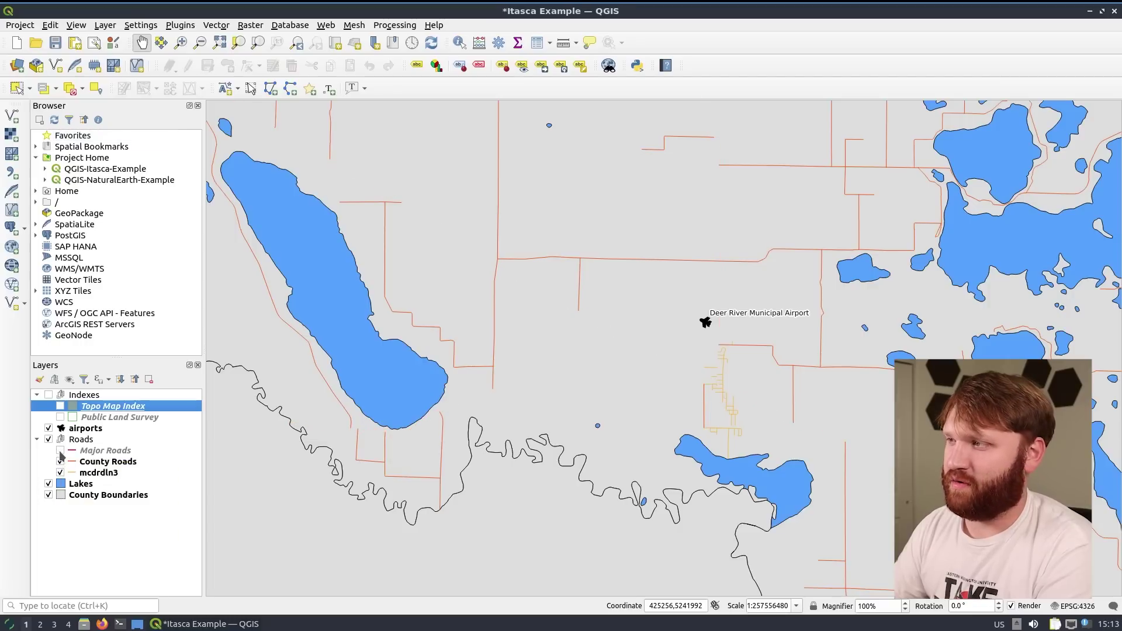
pyautogui.click(60, 461)
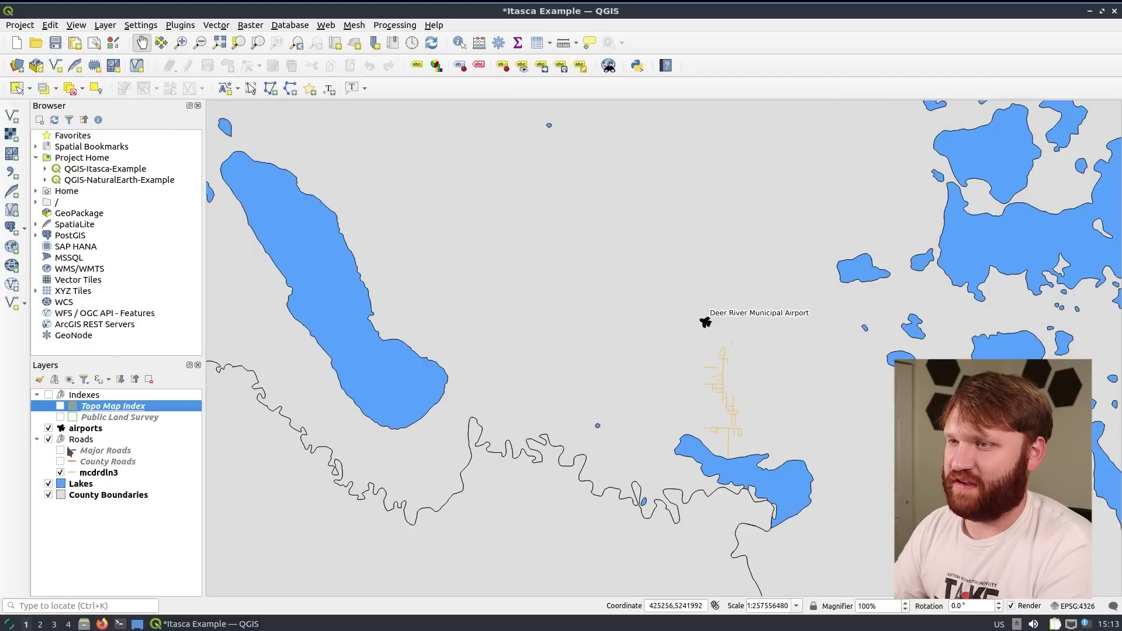
pyautogui.click(60, 451)
pyautogui.click(60, 461)
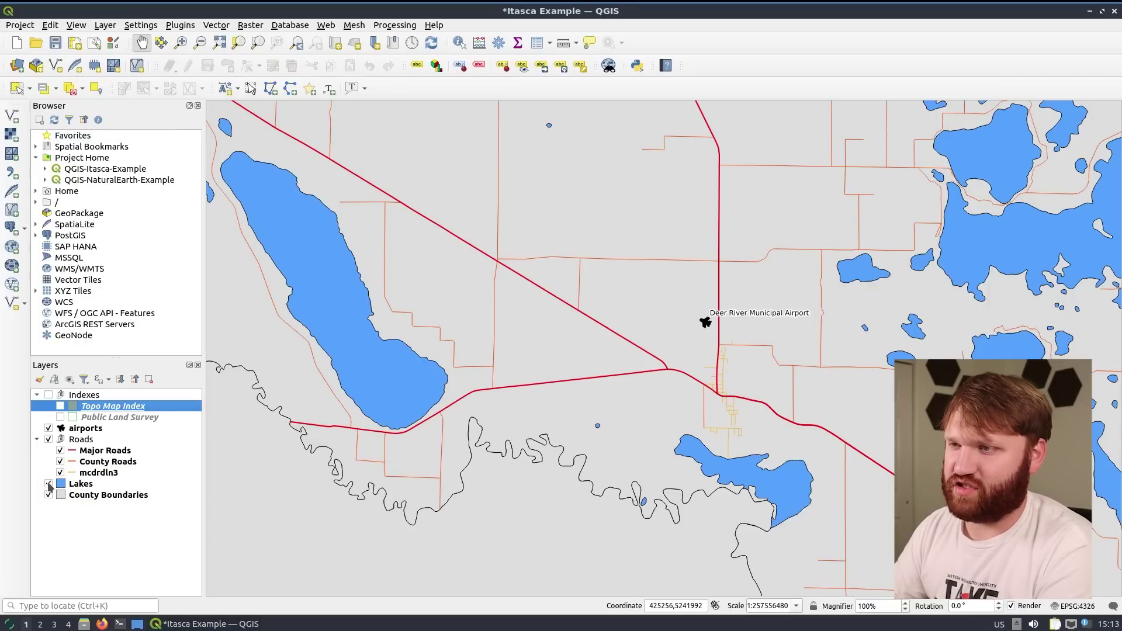
pyautogui.click(49, 495)
# Close QGIS without saving the Itasca project
pyautogui.scroll(-5, 739, 333)
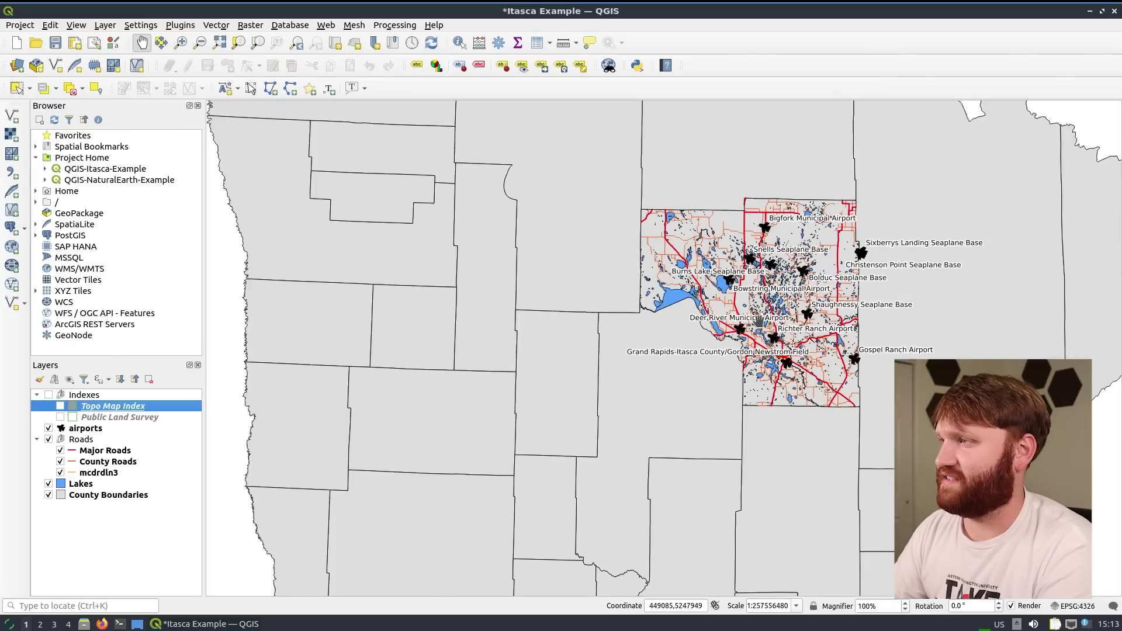
pyautogui.scroll(5, 758, 320)
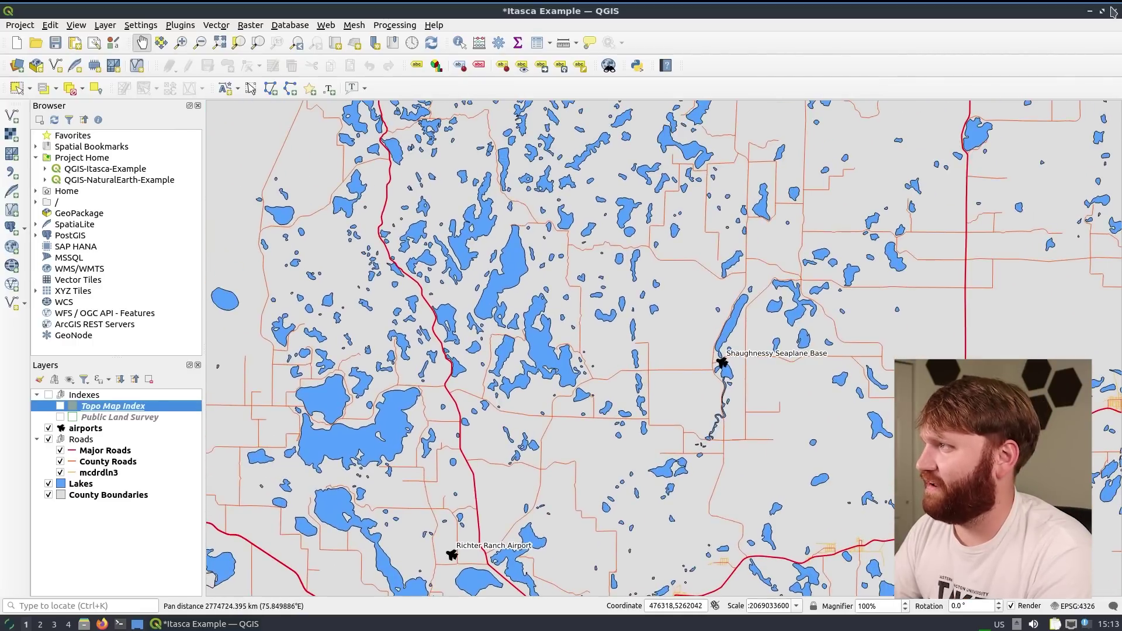
pyautogui.click(1112, 11)
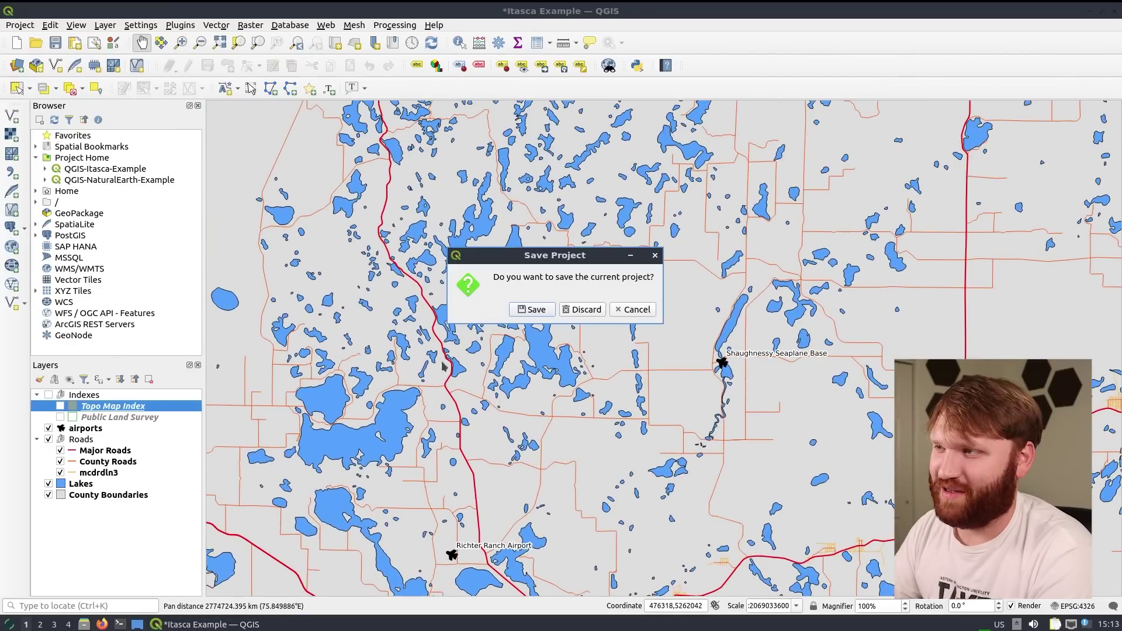
pyautogui.click(586, 310)
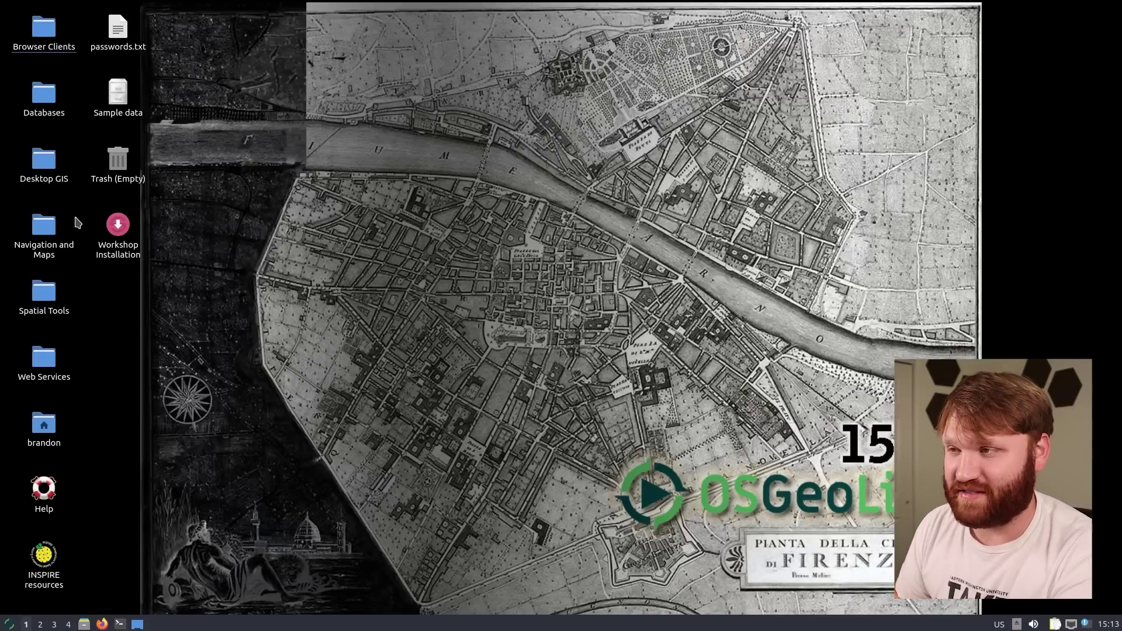
# Clear the QGIS save prompt and show the Geospatial Browser Clients list in the menu
pyautogui.moveTo(787, 125); pyautogui.dragTo(617, 305)
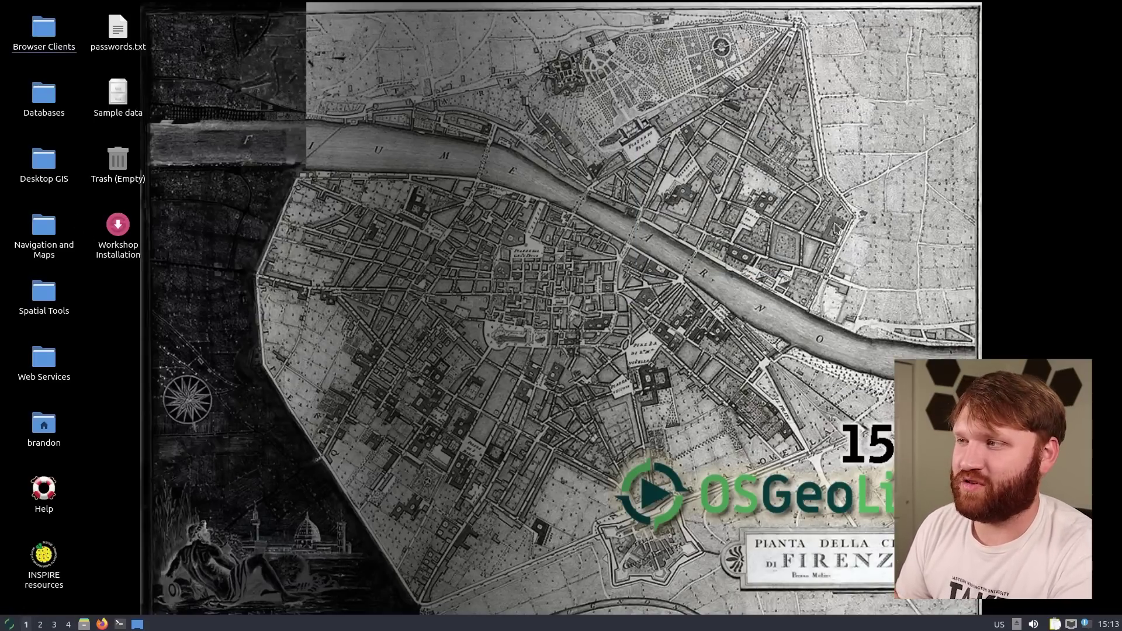
pyautogui.moveTo(777, 169); pyautogui.dragTo(454, 272)
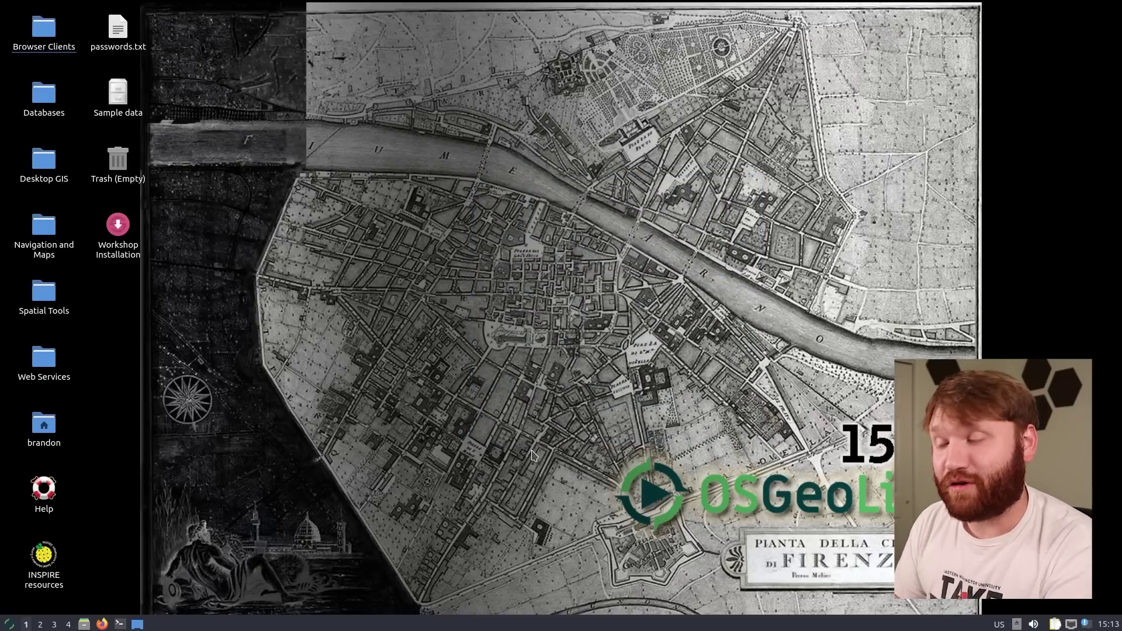
pyautogui.moveTo(879, 75); pyautogui.dragTo(187, 505)
pyautogui.moveTo(832, 235); pyautogui.dragTo(696, 348)
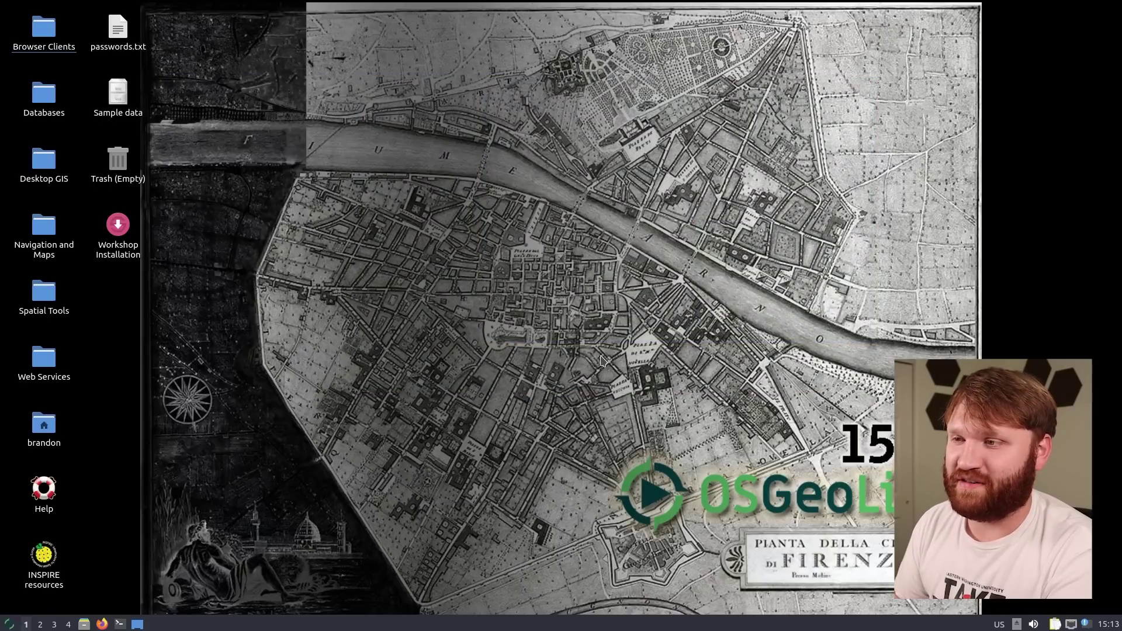
pyautogui.click(7, 624)
pyautogui.moveTo(35, 410)
pyautogui.moveTo(146, 409)
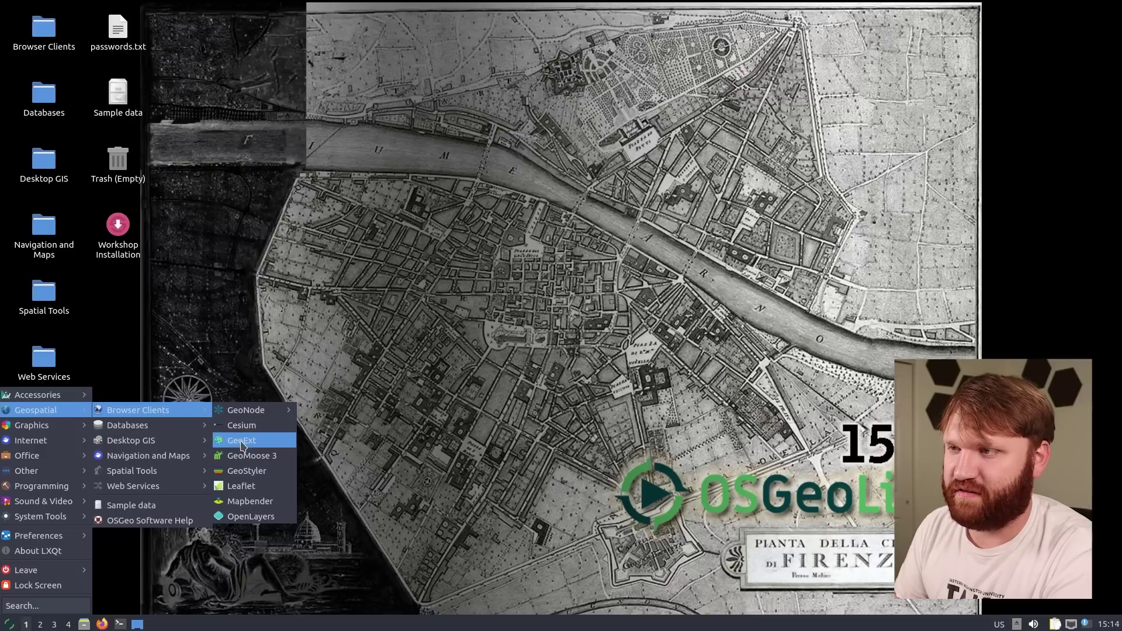
# Launch the GeoExt demo and zoom around its Itasca County map and runway table
pyautogui.click(277, 446)
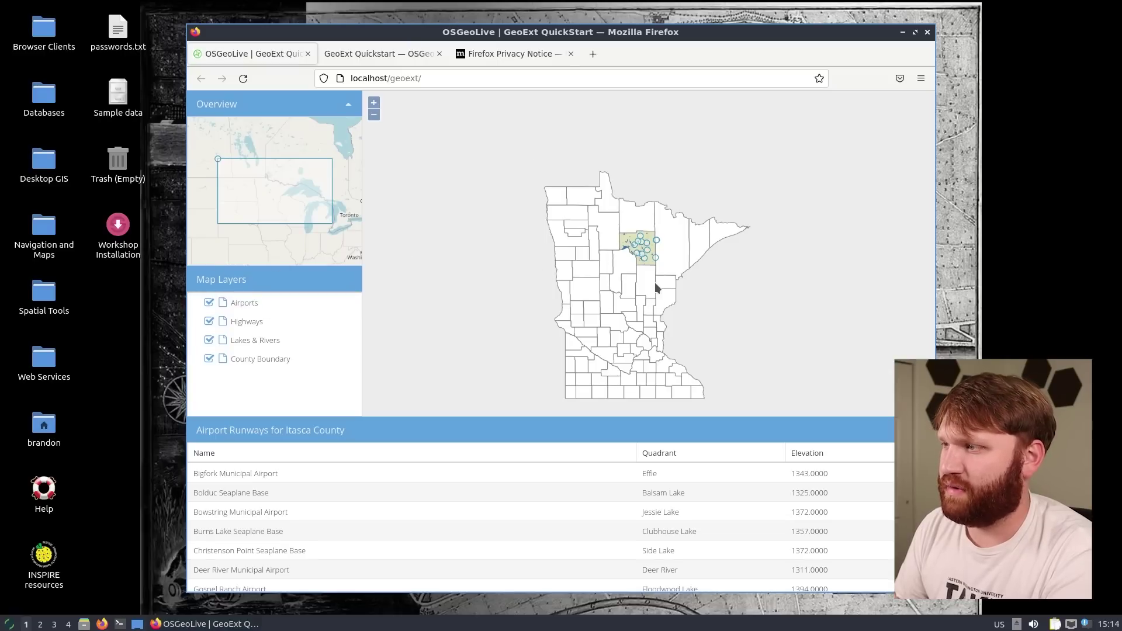
pyautogui.scroll(2, 655, 282)
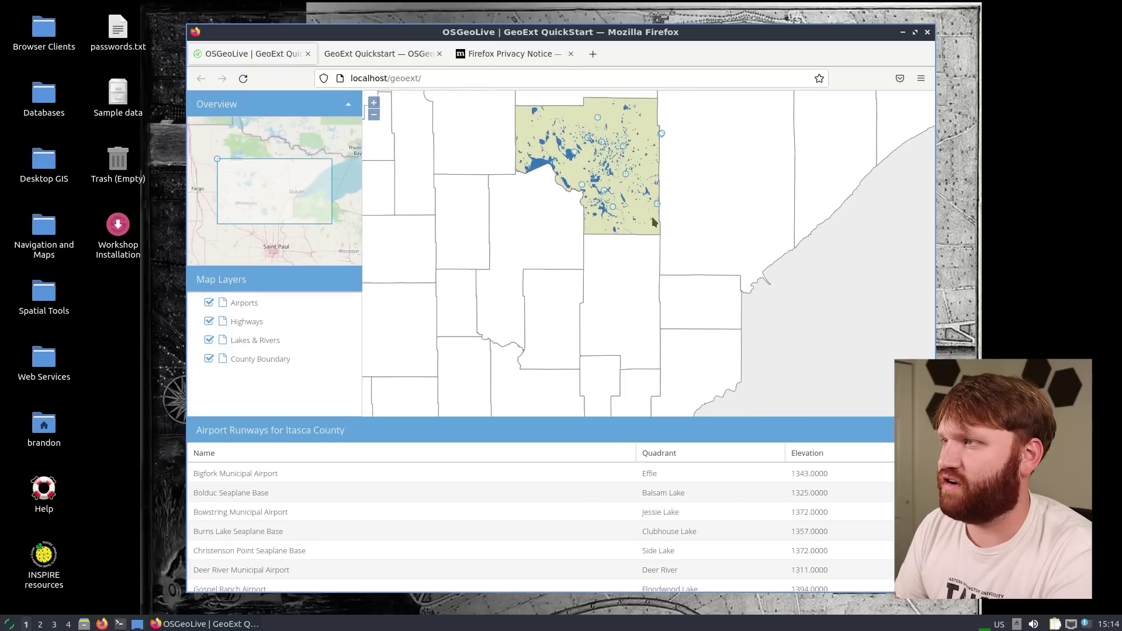
pyautogui.scroll(1, 614, 243)
pyautogui.scroll(2, 581, 257)
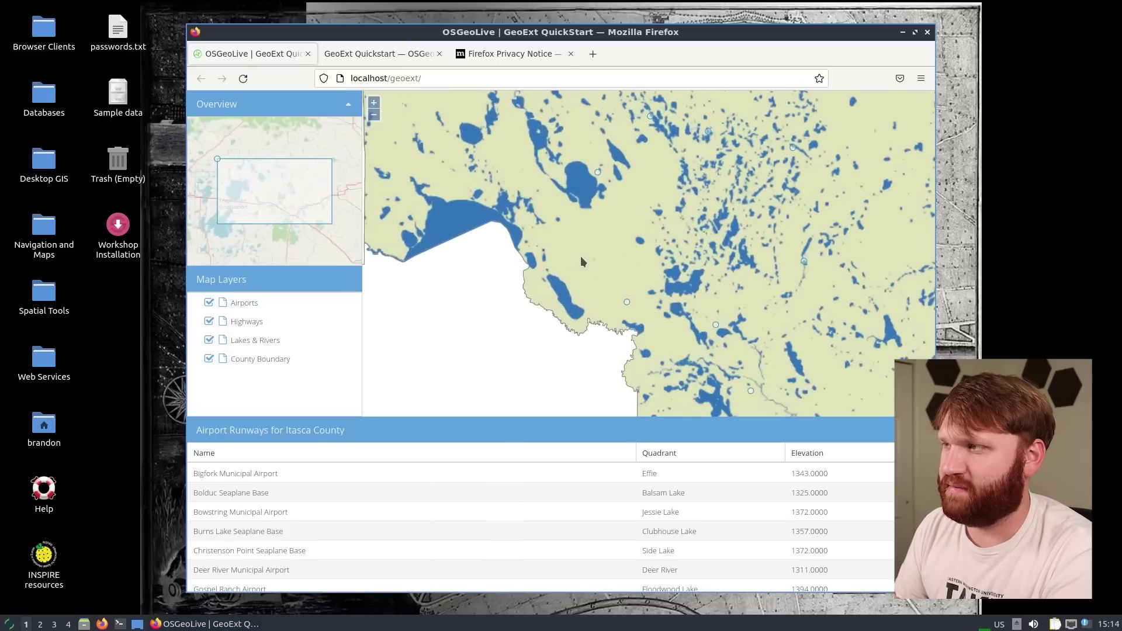
pyautogui.scroll(1, 582, 261)
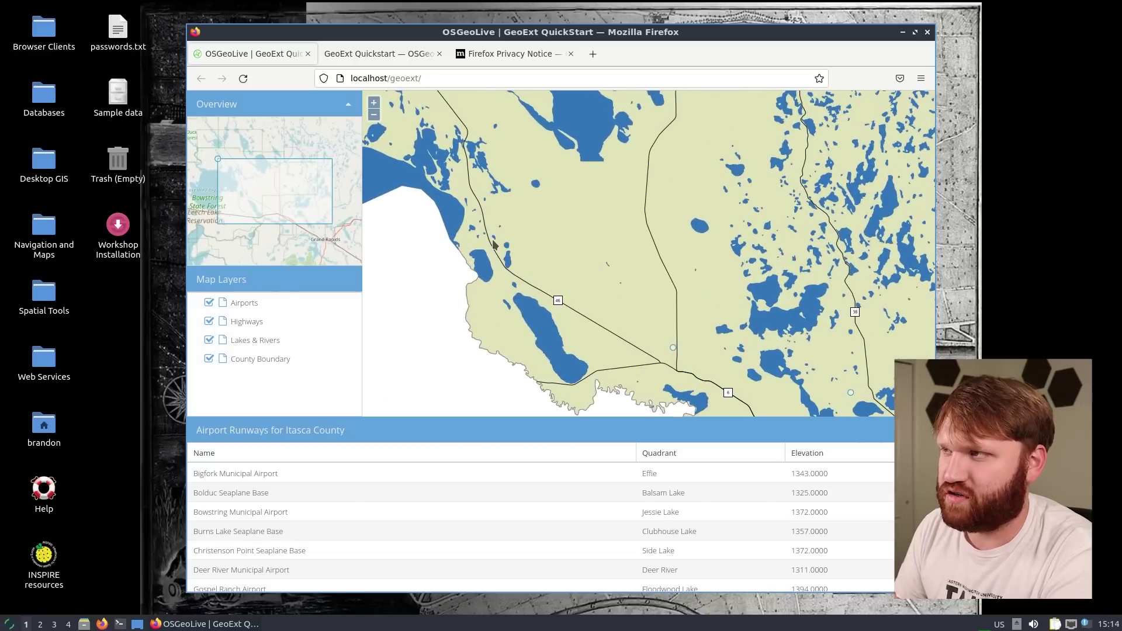
pyautogui.scroll(-6, 582, 261)
pyautogui.scroll(4, 605, 294)
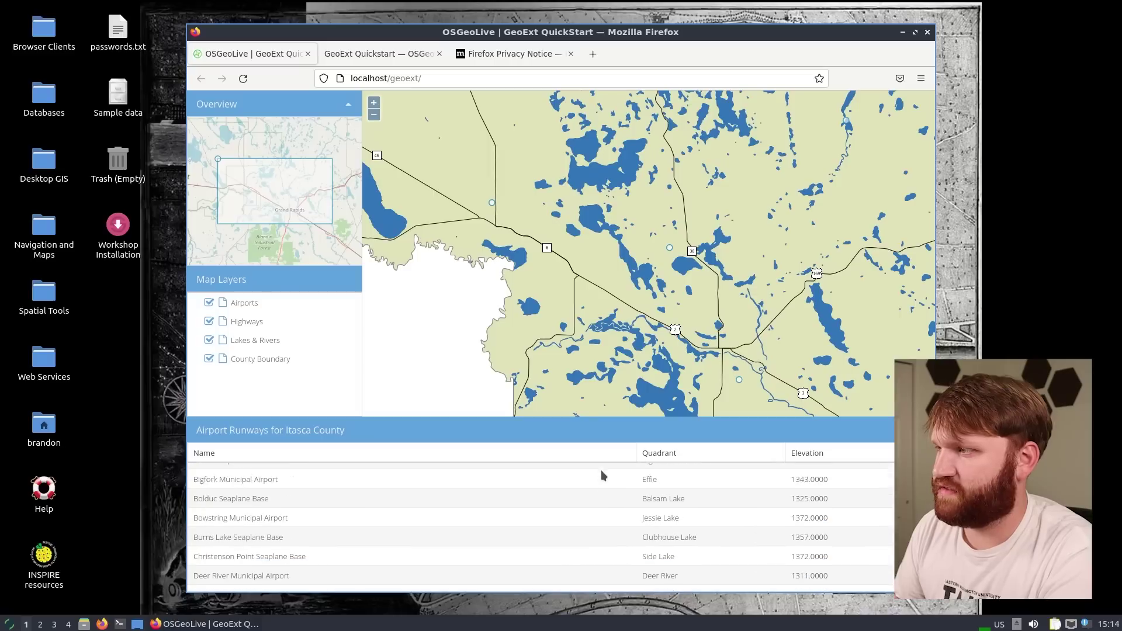
pyautogui.scroll(-3, 601, 470)
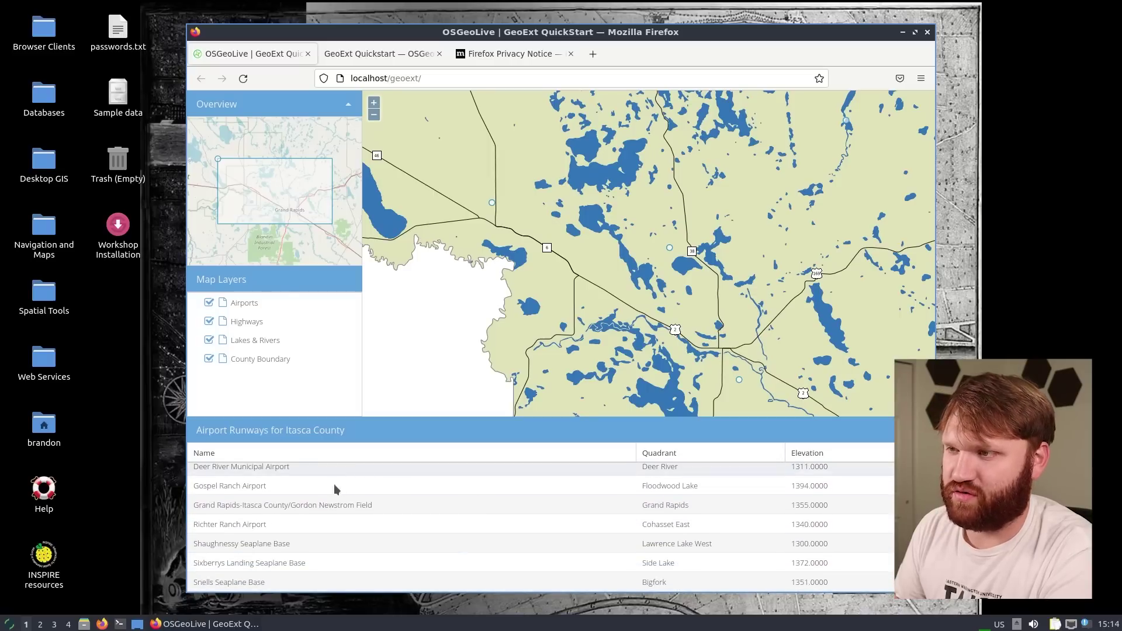
pyautogui.scroll(-2, 325, 483)
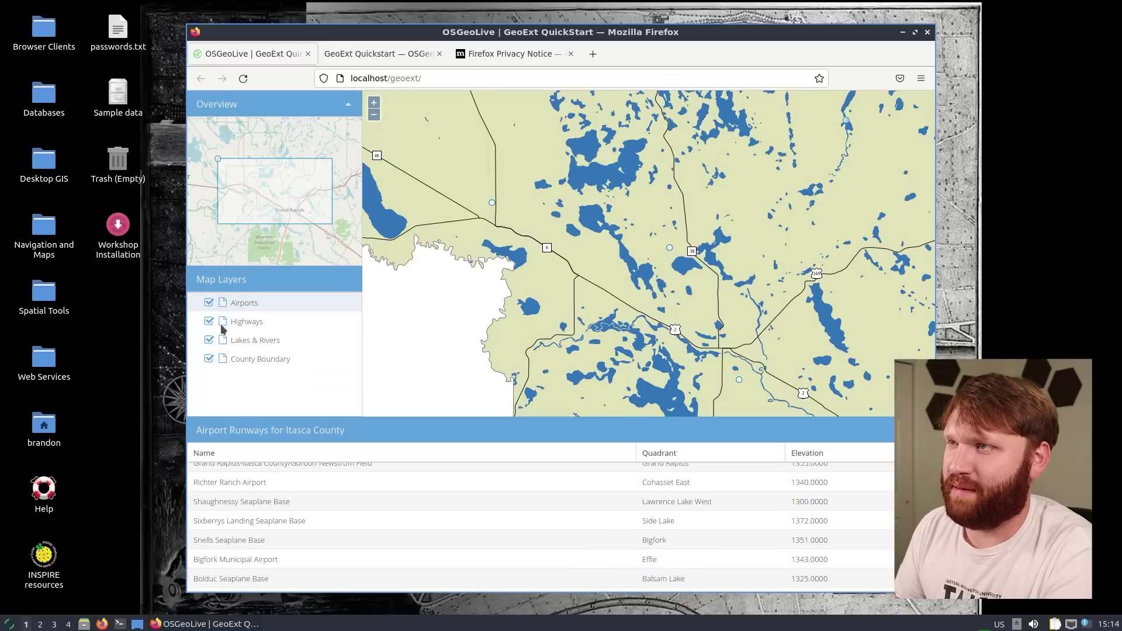
# Read through the GeoExt Quickstart documentation, then close Firefox
pyautogui.click(356, 54)
pyautogui.click(570, 54)
pyautogui.scroll(-5, 381, 310)
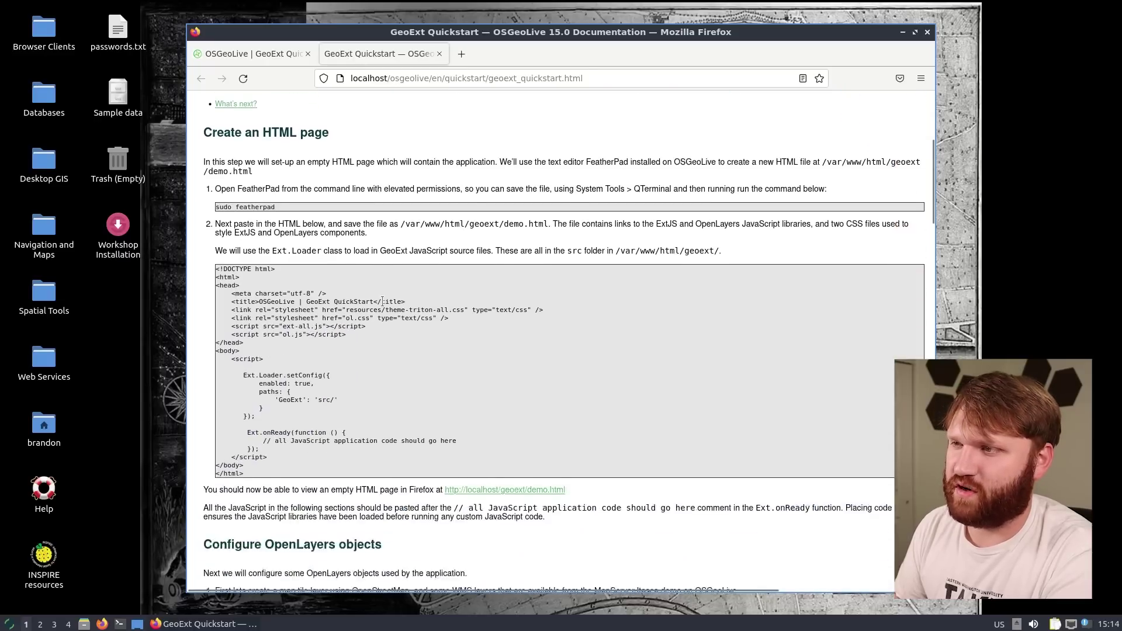
pyautogui.scroll(-7, 381, 301)
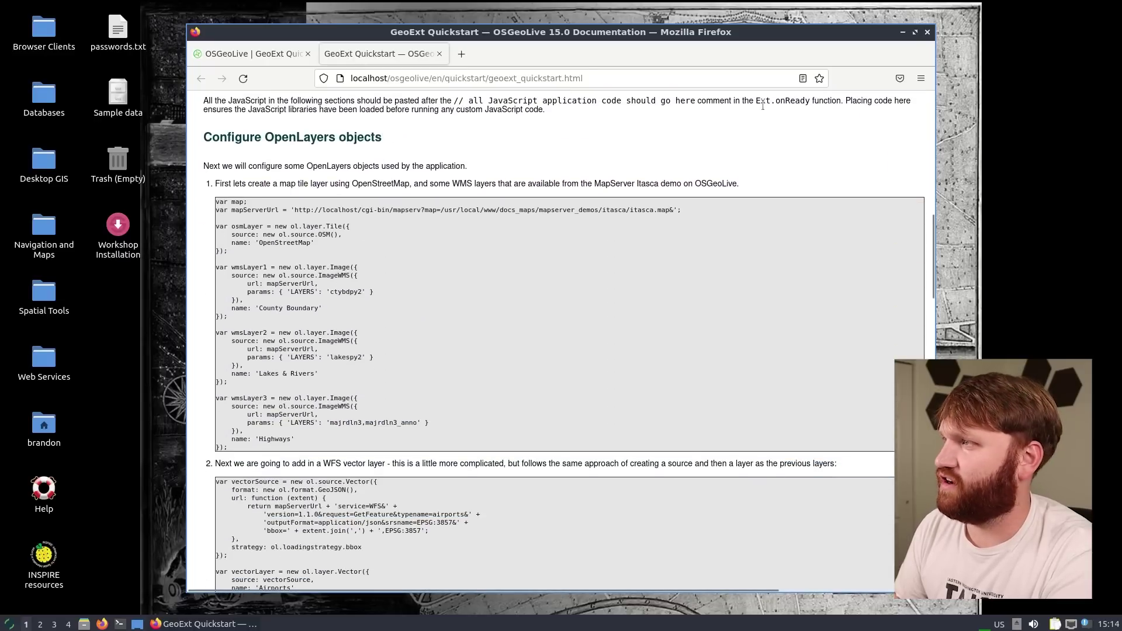
pyautogui.click(928, 33)
pyautogui.moveTo(487, 164); pyautogui.dragTo(286, 581)
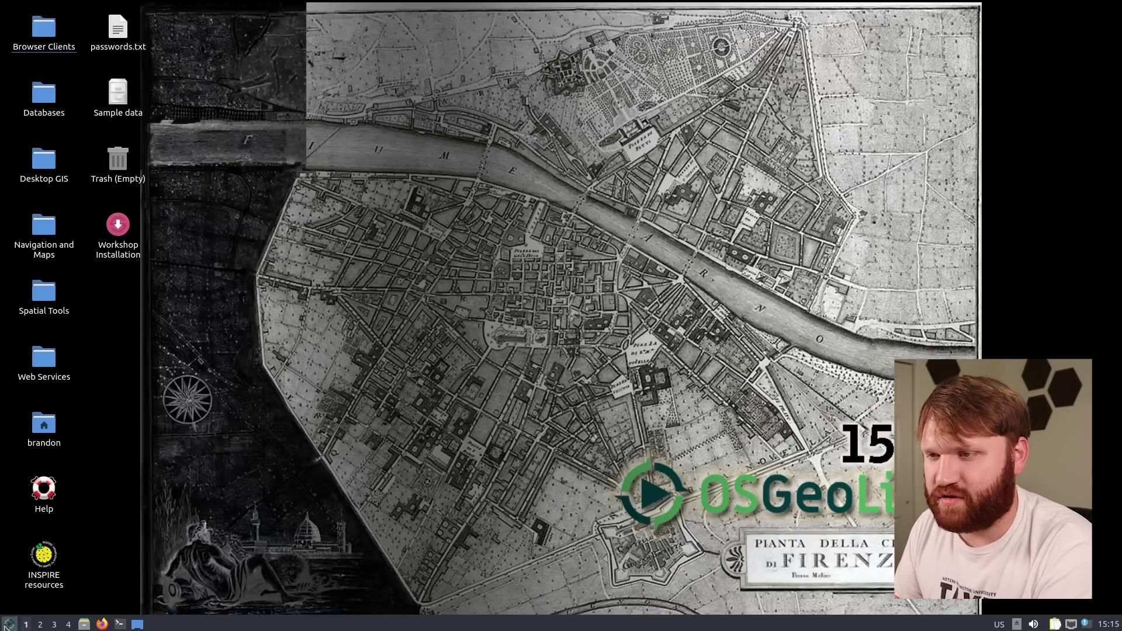
pyautogui.click(7, 624)
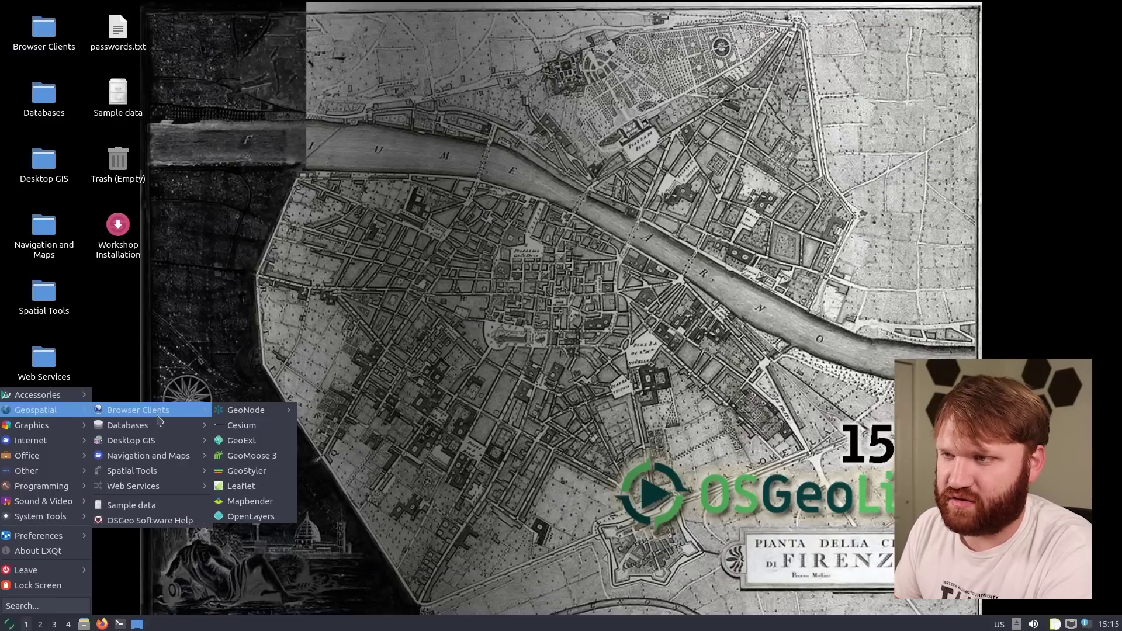
pyautogui.click(246, 471)
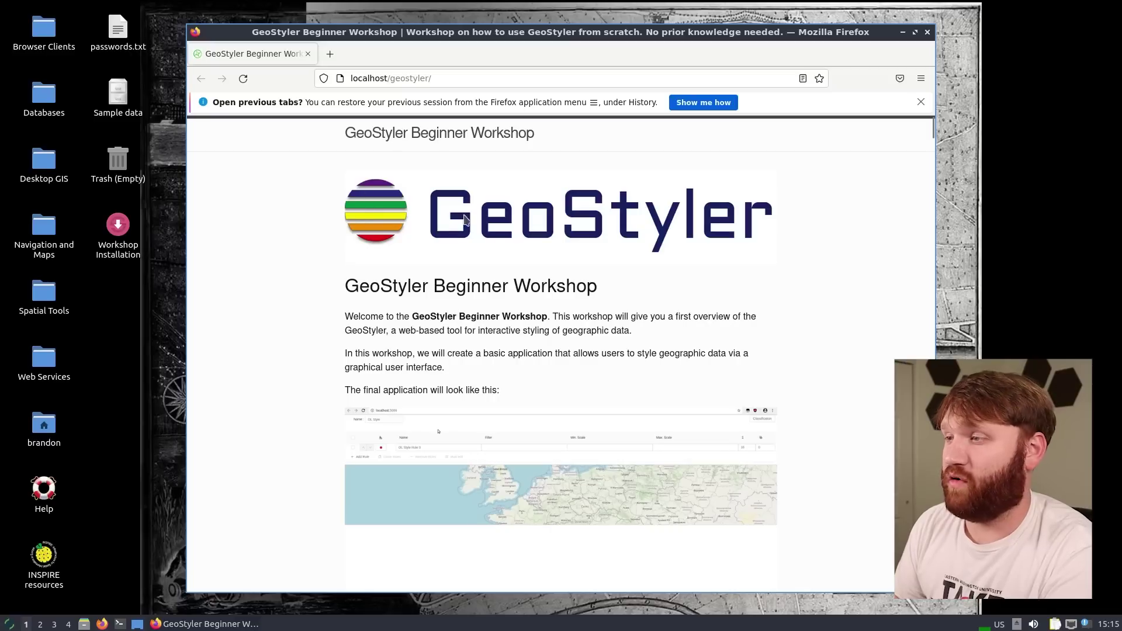
pyautogui.scroll(-2, 520, 268)
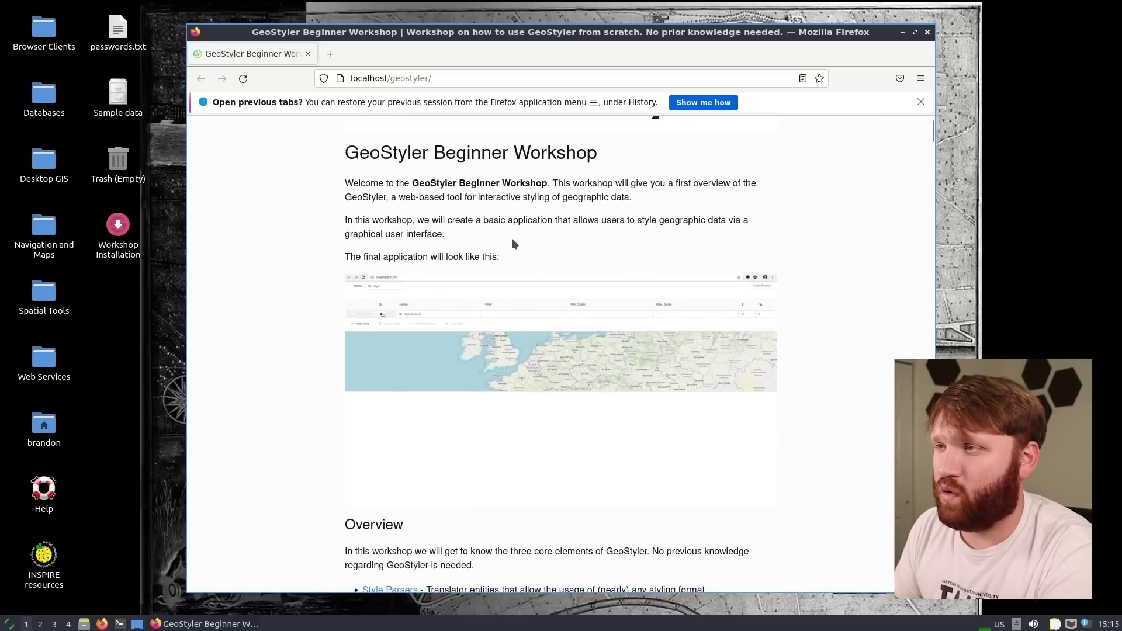
pyautogui.scroll(-3, 512, 239)
pyautogui.scroll(-5, 512, 240)
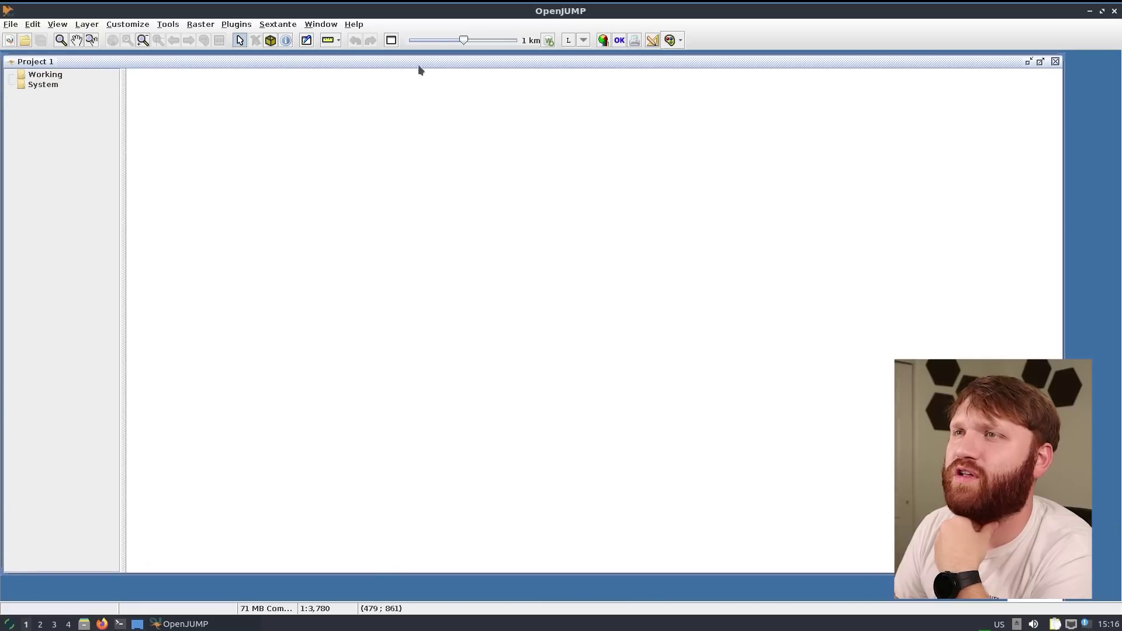
# Shift the Project 1 frame down and right, then reposition the spatialite_gui window
pyautogui.moveTo(418, 70); pyautogui.dragTo(439, 76)
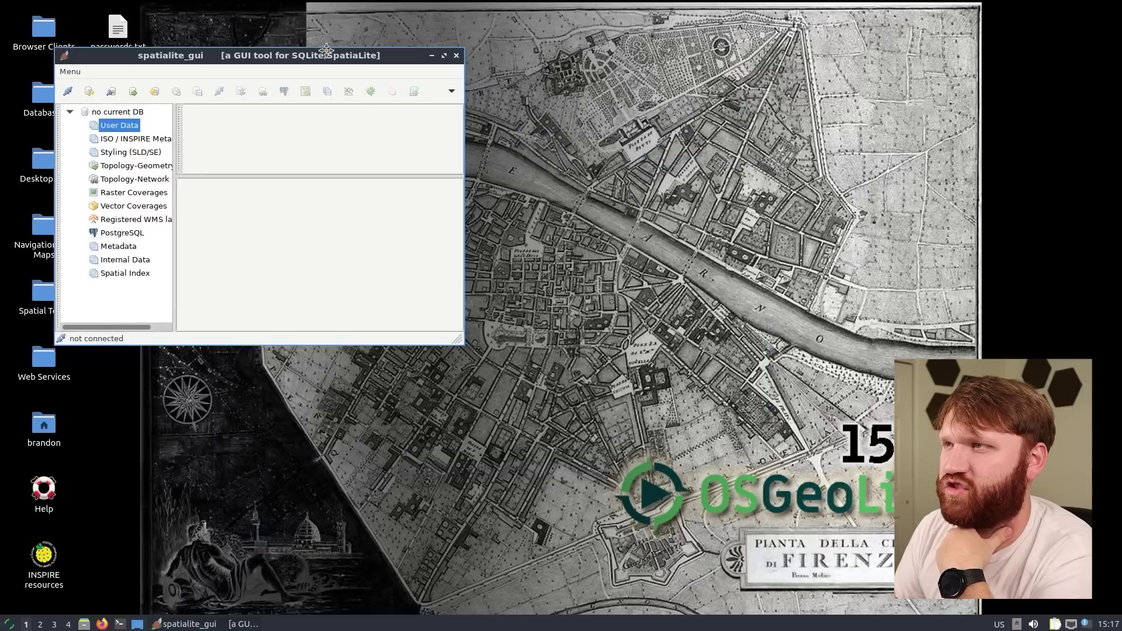
pyautogui.moveTo(381, 52); pyautogui.dragTo(462, 127)
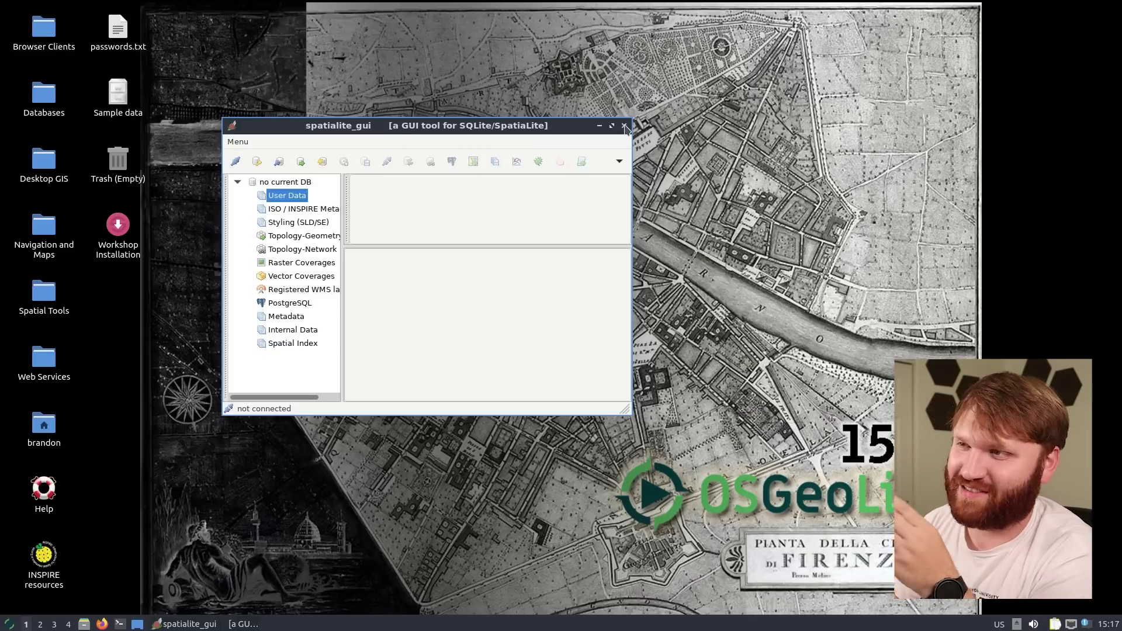
# Close spatialite_gui with no database loaded and reopen the applications menu
pyautogui.click(625, 127)
pyautogui.click(8, 625)
# Launch R Statistics from Spatial Tools and move its terminal to the top of the screen
pyautogui.moveTo(35, 409)
pyautogui.moveTo(131, 470)
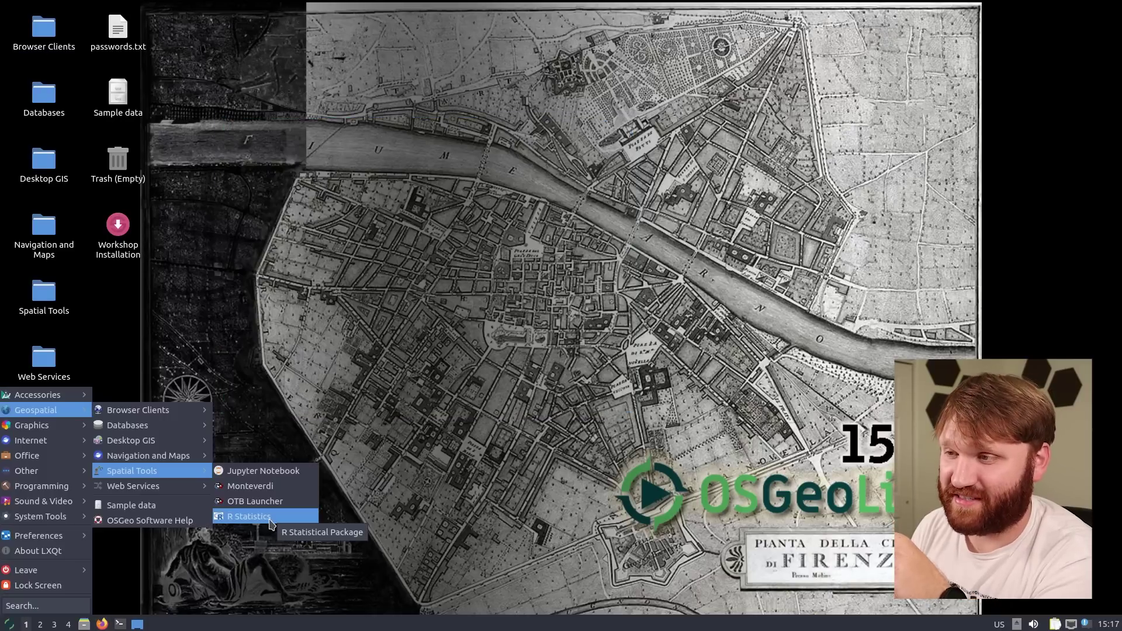
pyautogui.click(269, 519)
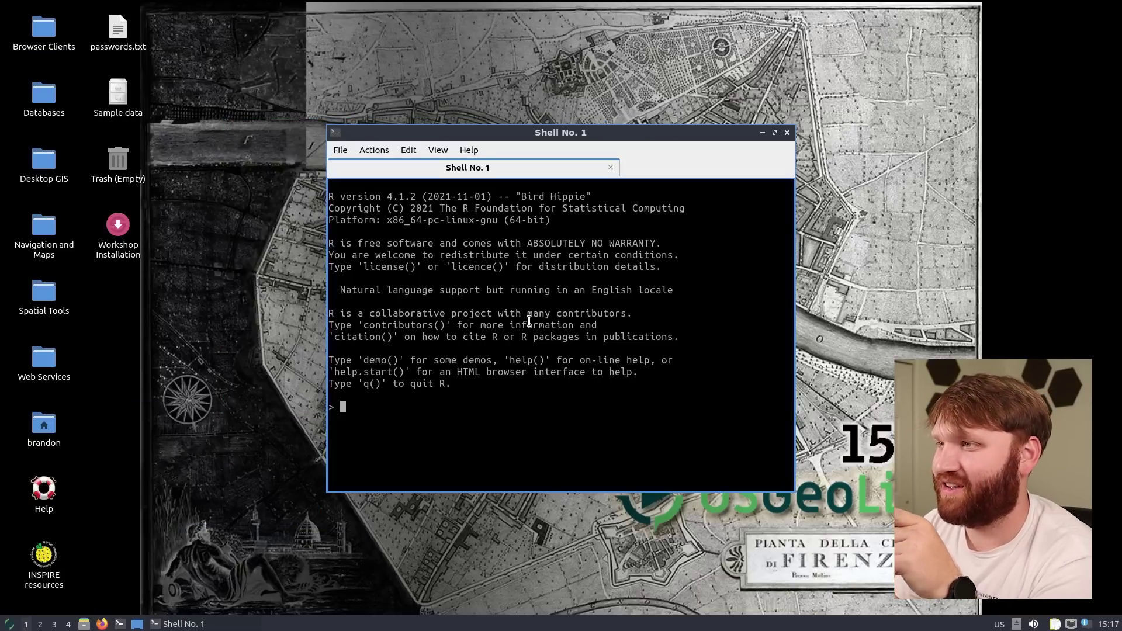
pyautogui.moveTo(617, 138); pyautogui.dragTo(755, 18)
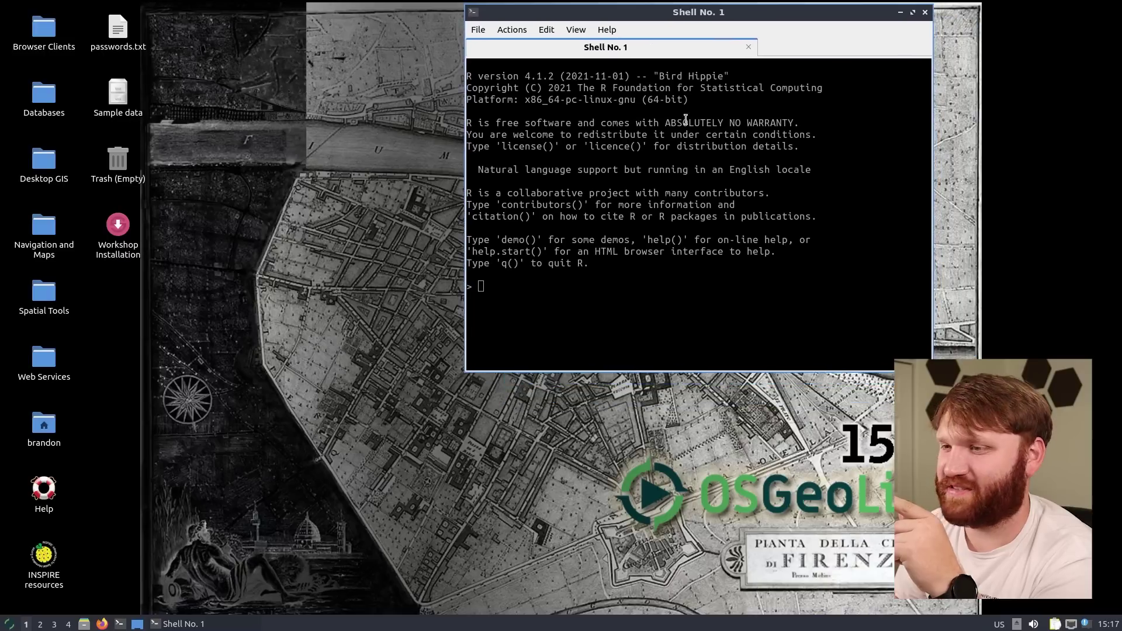
# Start a second R session from Graphics > R and focus the R terminal
pyautogui.click(11, 624)
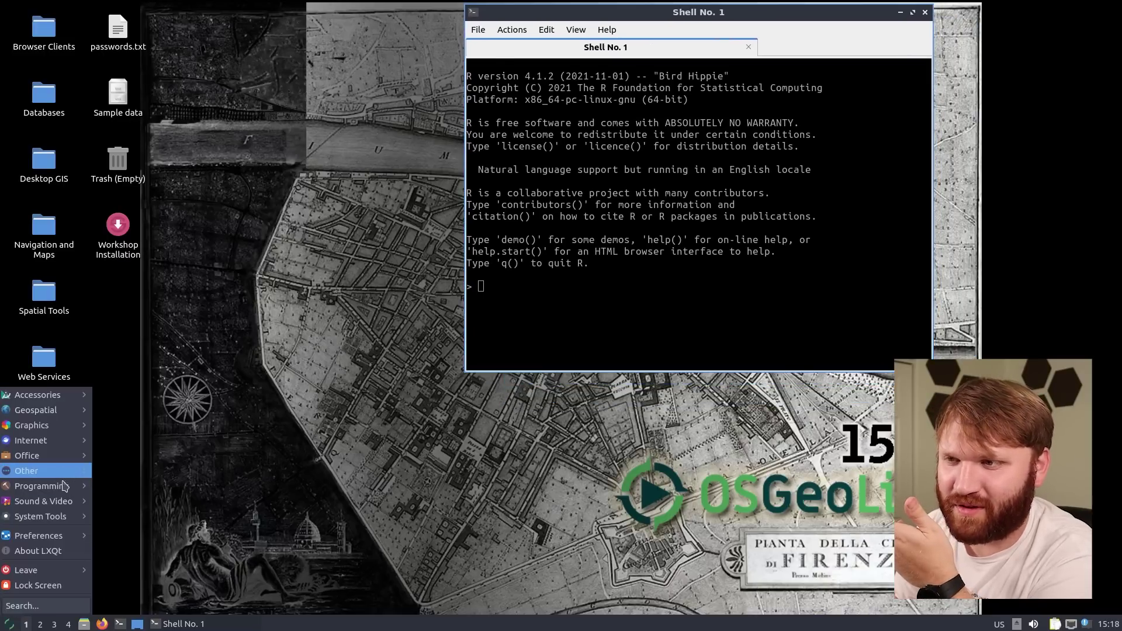
pyautogui.moveTo(57, 476)
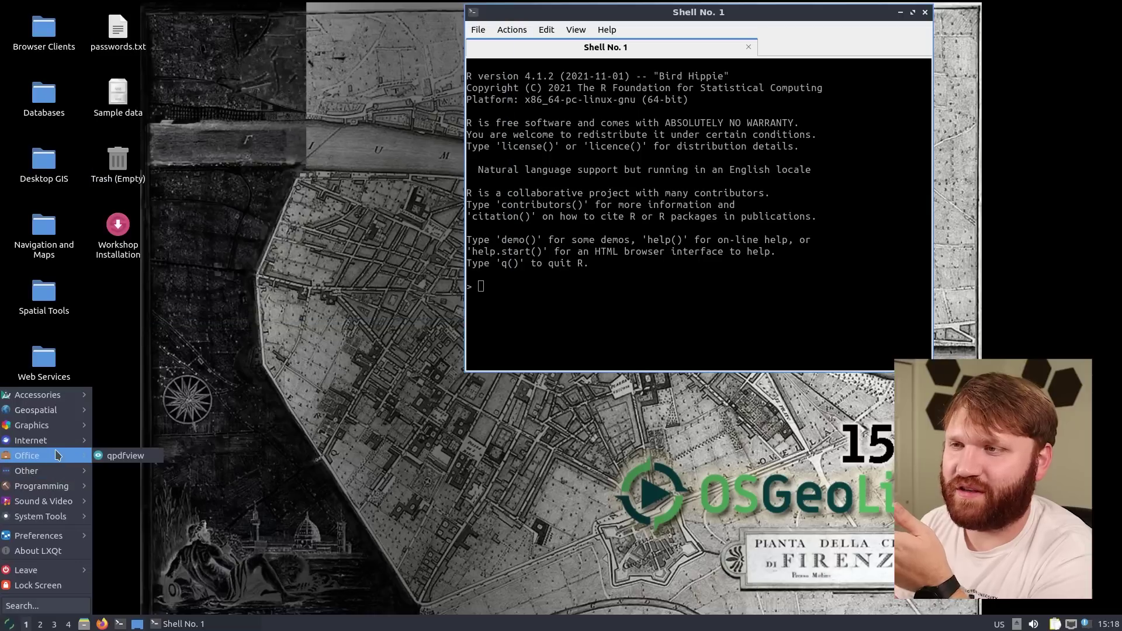
pyautogui.moveTo(57, 446)
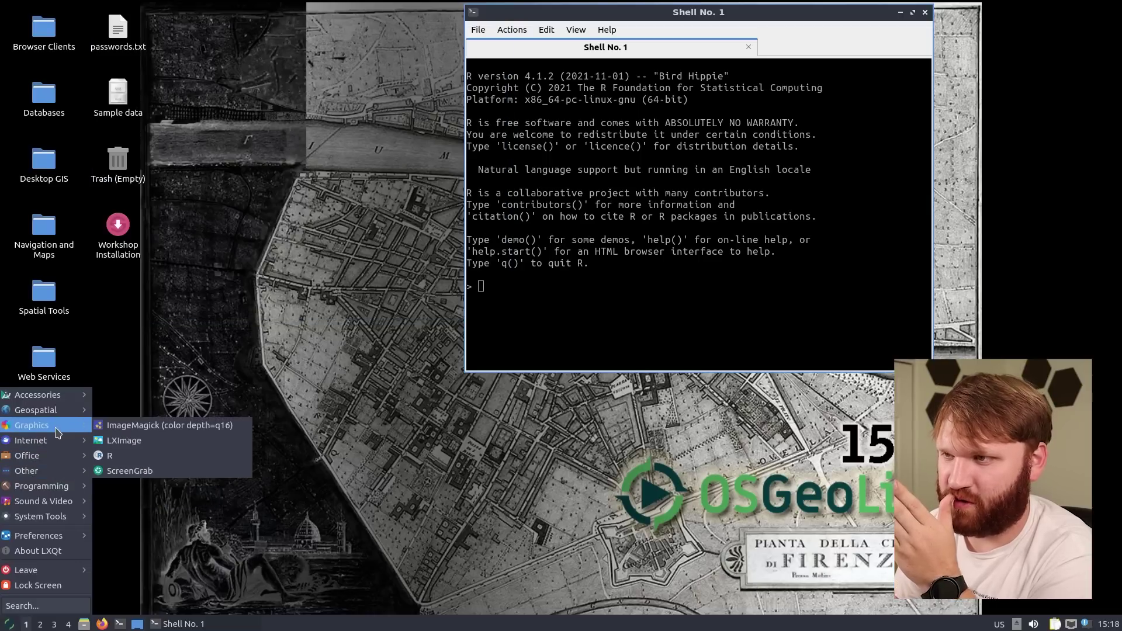
pyautogui.click(123, 460)
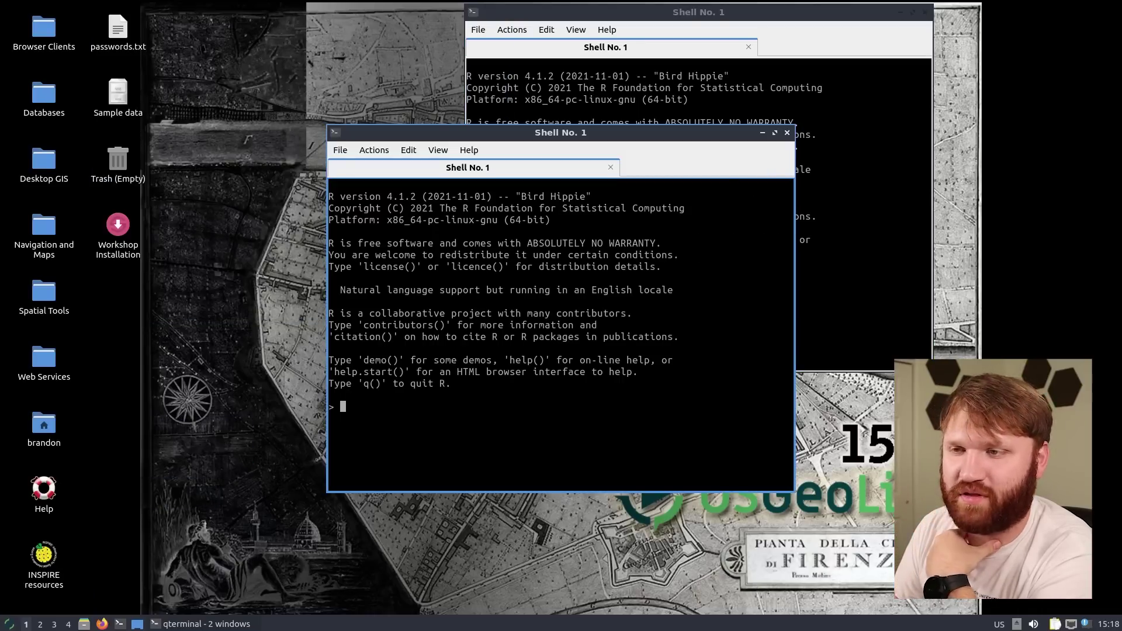
pyautogui.click(11, 624)
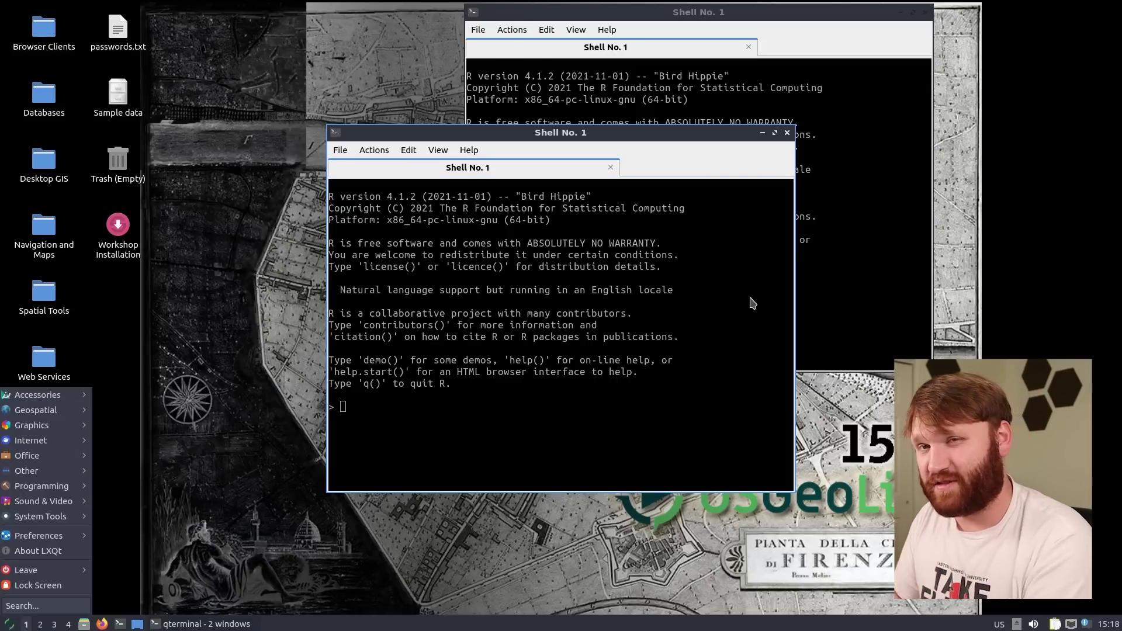
pyautogui.click(789, 135)
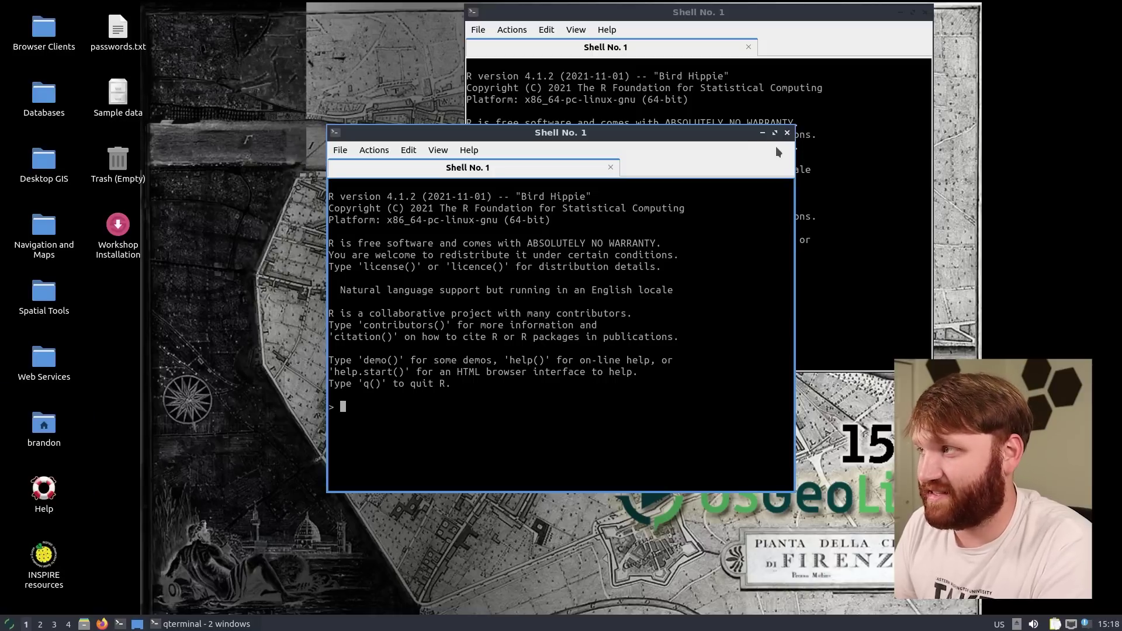
# Close the front and the remaining R terminal, answering Yes to each Exit terminal prompt
pyautogui.click(787, 133)
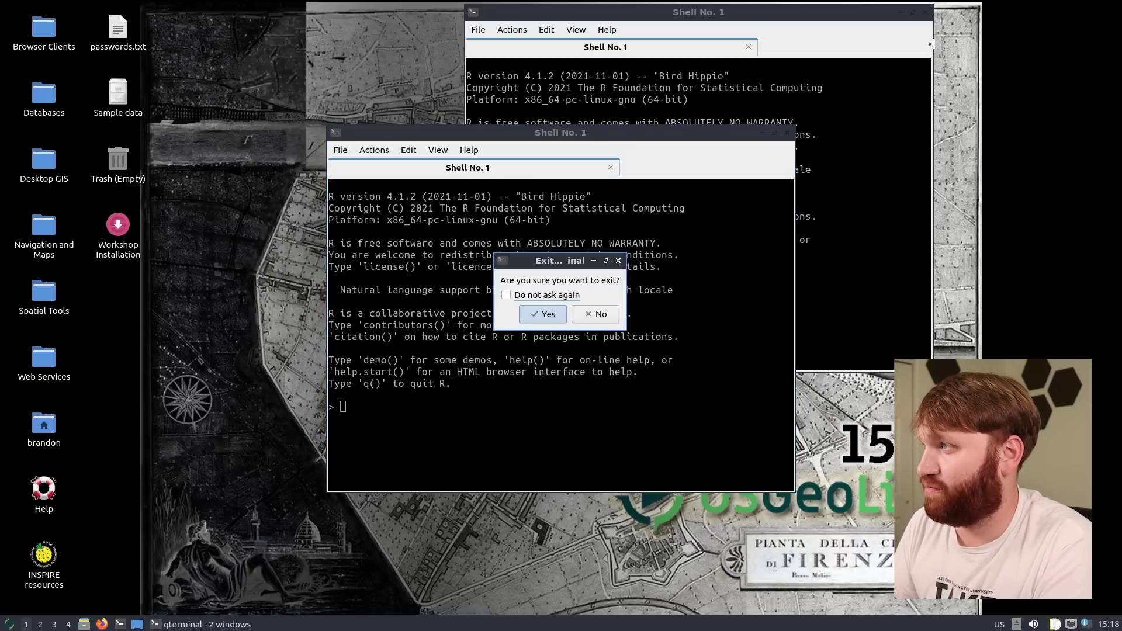
pyautogui.click(546, 314)
pyautogui.click(925, 13)
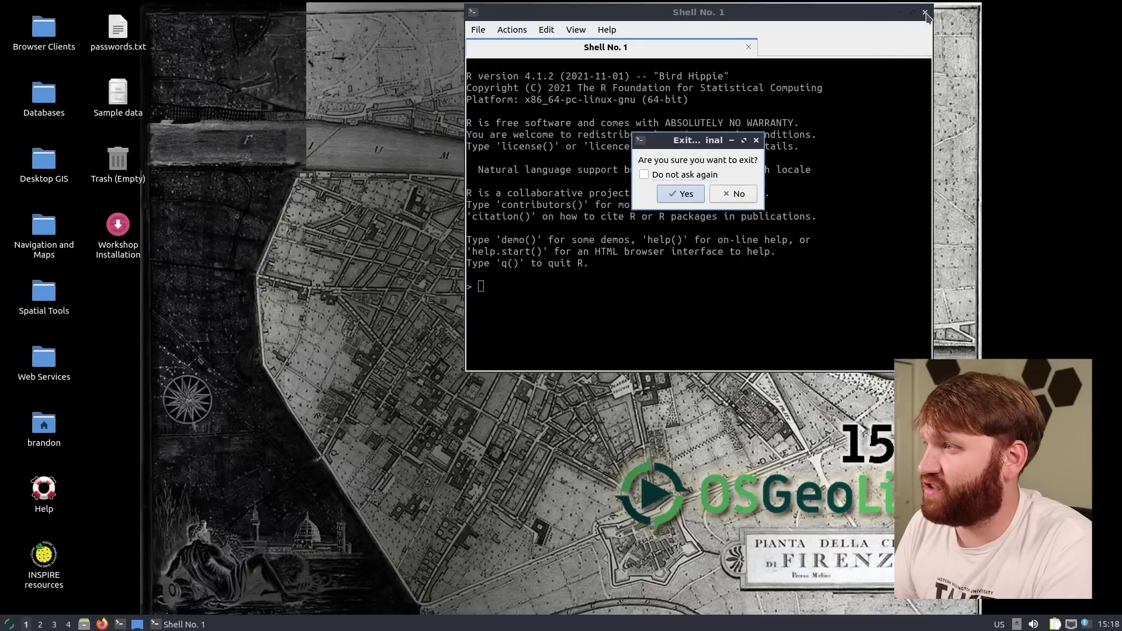
pyautogui.click(681, 193)
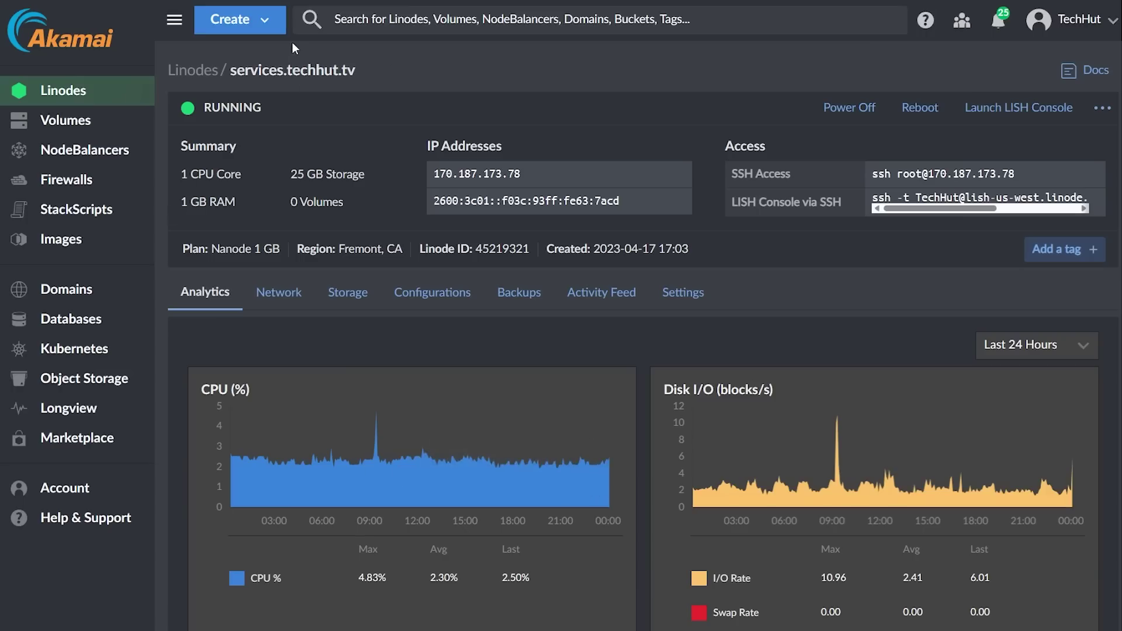
# Start a new Linode from Create and scroll through the distribution Images list
pyautogui.click(257, 19)
pyautogui.click(264, 52)
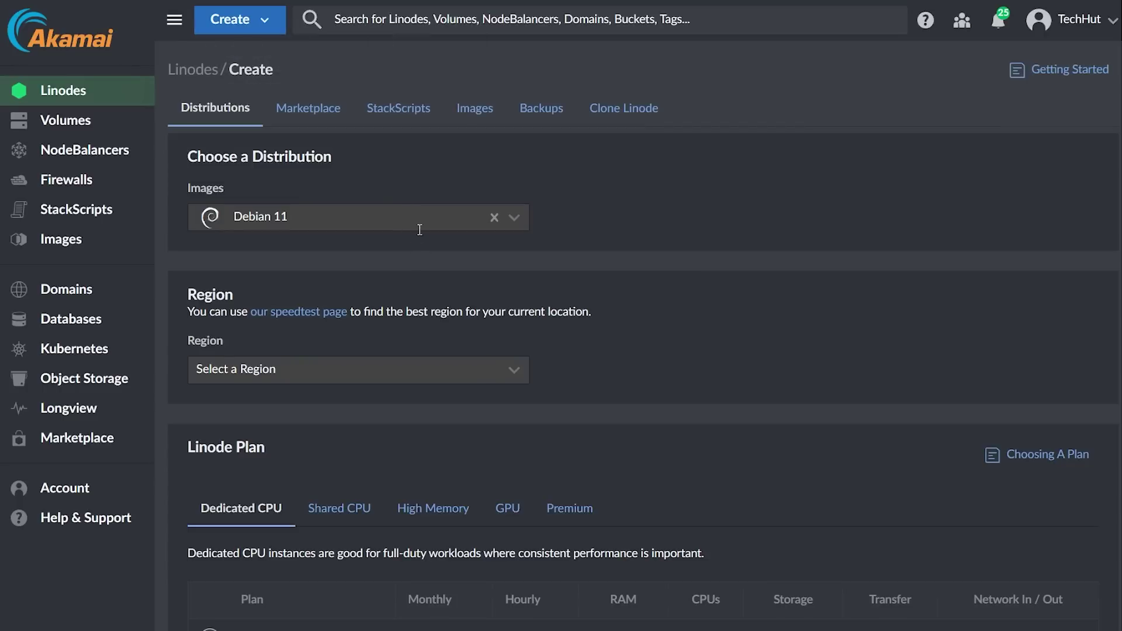
pyautogui.click(420, 230)
pyautogui.scroll(-5, 409, 291)
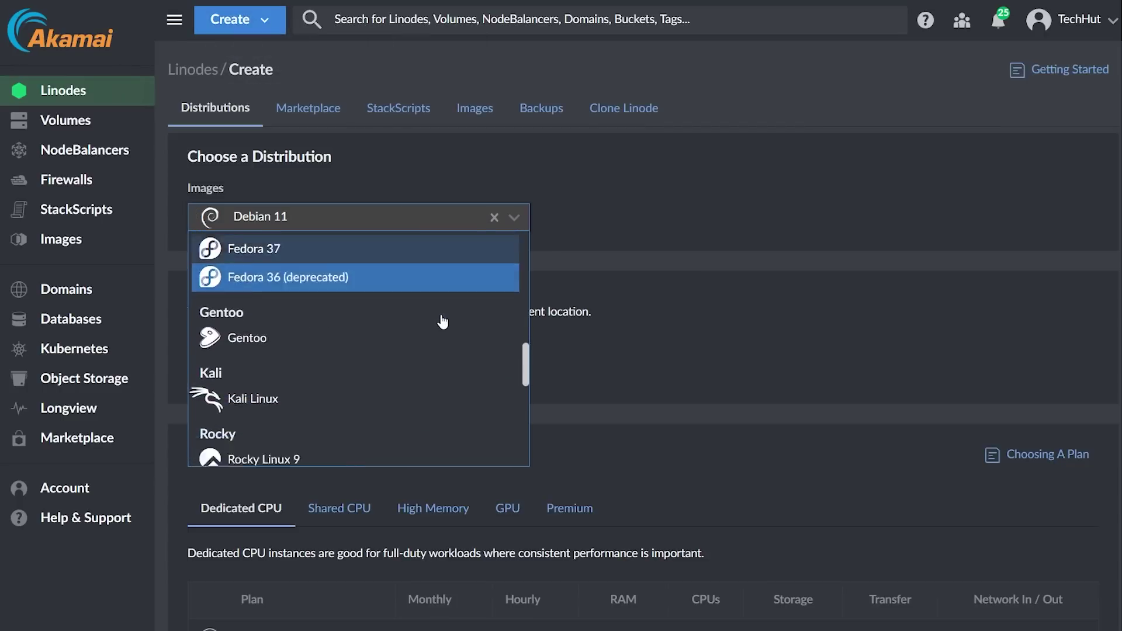
pyautogui.scroll(-6, 441, 319)
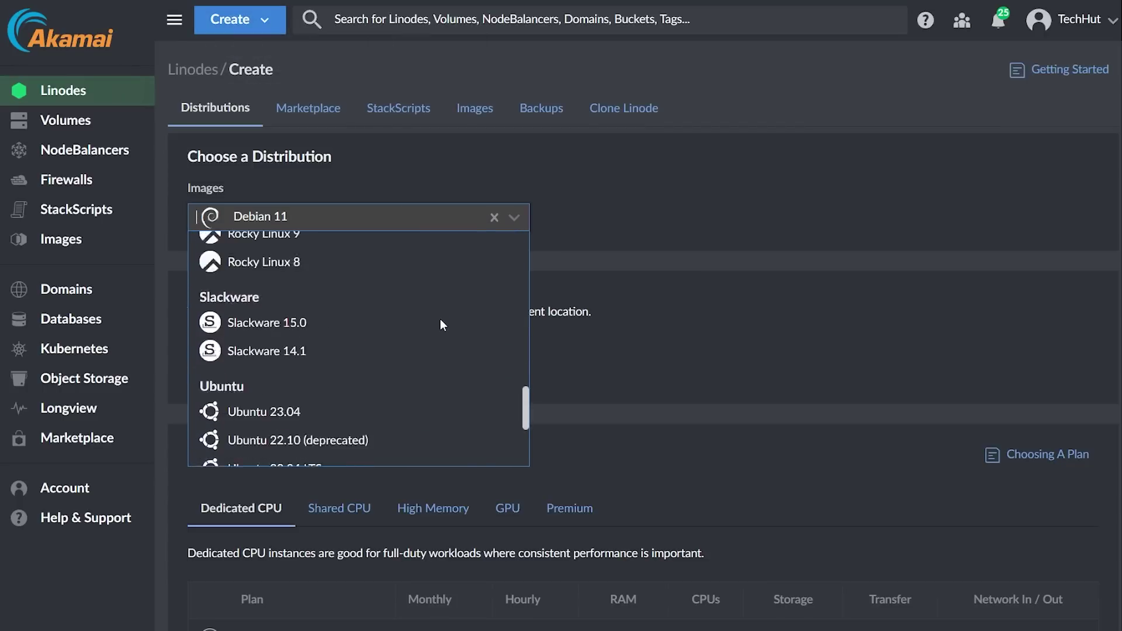
# Browse the Marketplace app grid for the new Linode
pyautogui.click(323, 112)
pyautogui.scroll(-7, 473, 381)
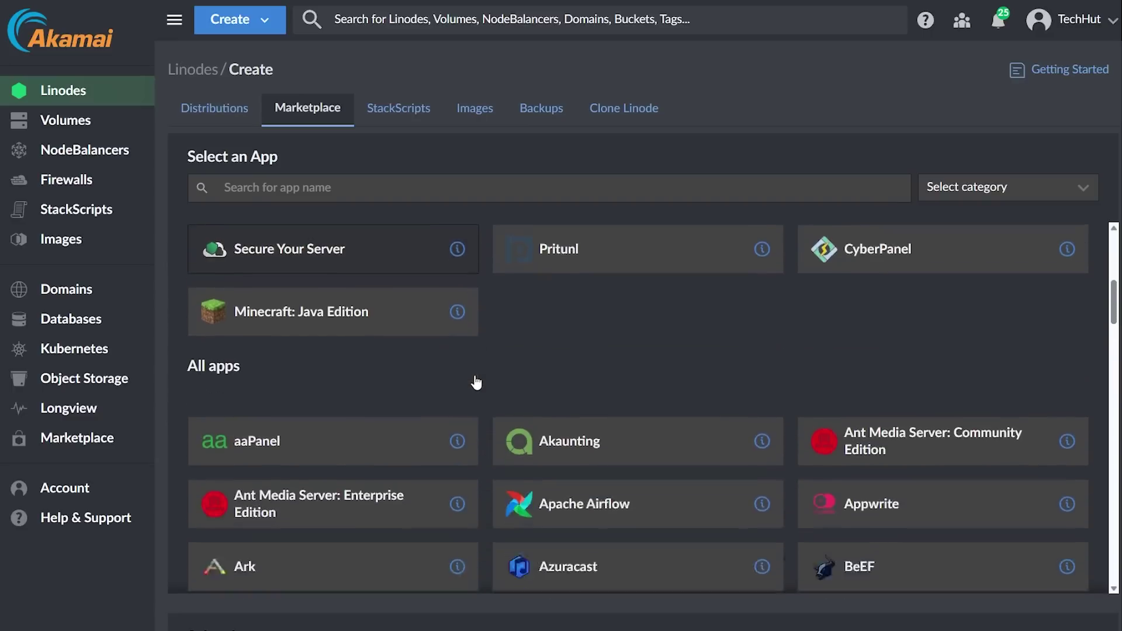
pyautogui.scroll(-10, 476, 383)
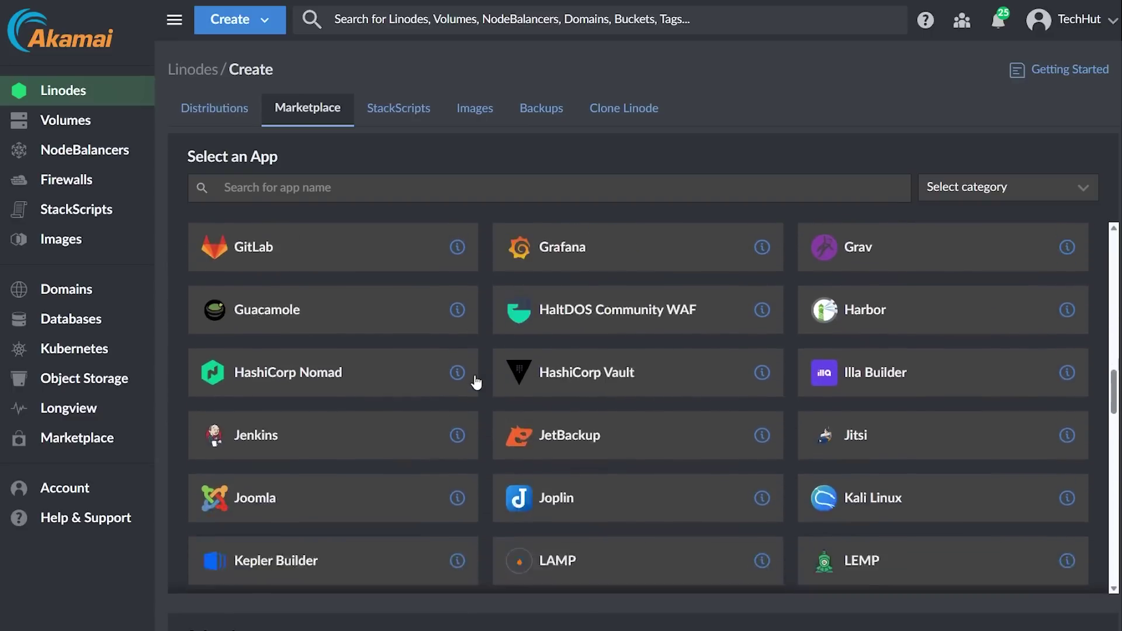
pyautogui.scroll(-6, 474, 382)
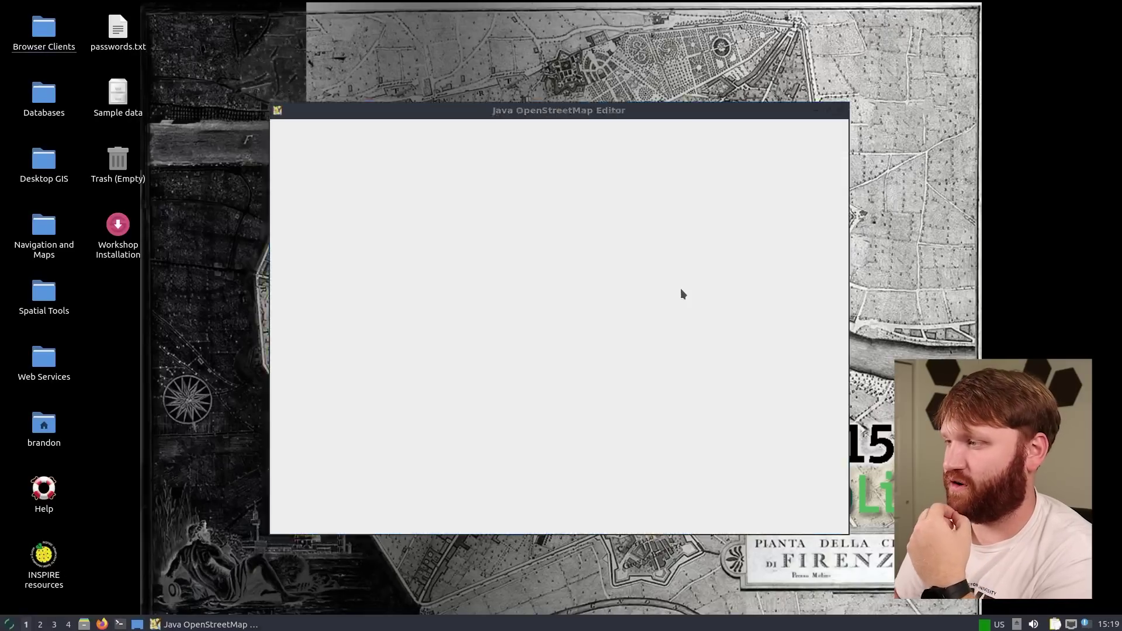
# Try downloading OSM data for an area over France, then dismiss the Bad Request error
pyautogui.moveTo(542, 152)
pyautogui.mouseDown()
pyautogui.moveTo(275, 91)
pyautogui.moveTo(327, 57)
pyautogui.mouseUp()
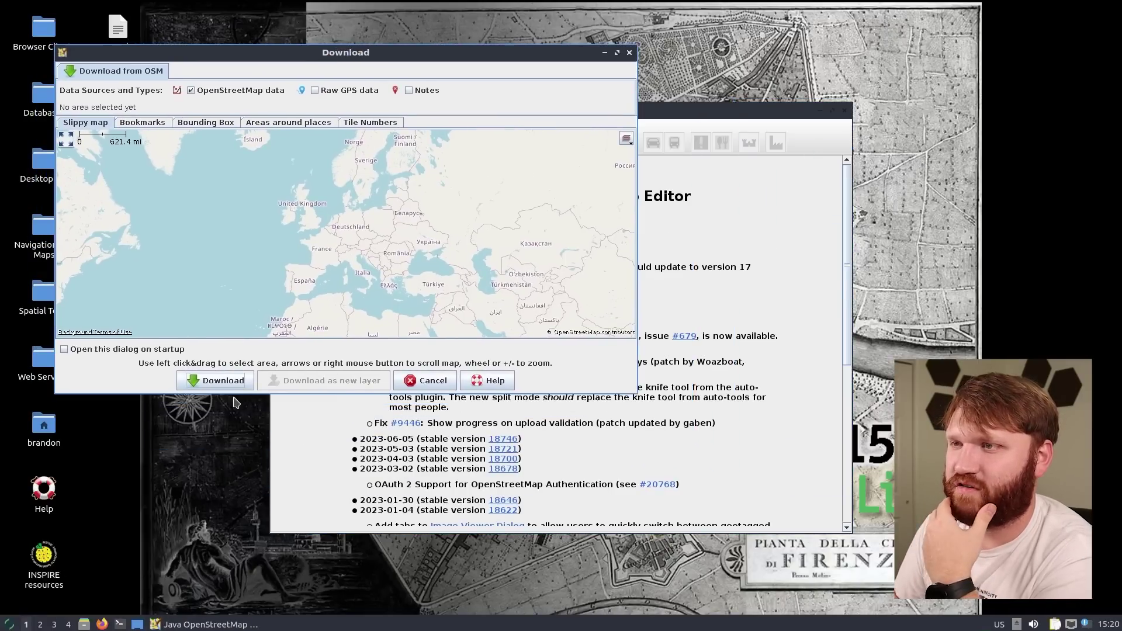
pyautogui.moveTo(175, 217); pyautogui.dragTo(376, 160)
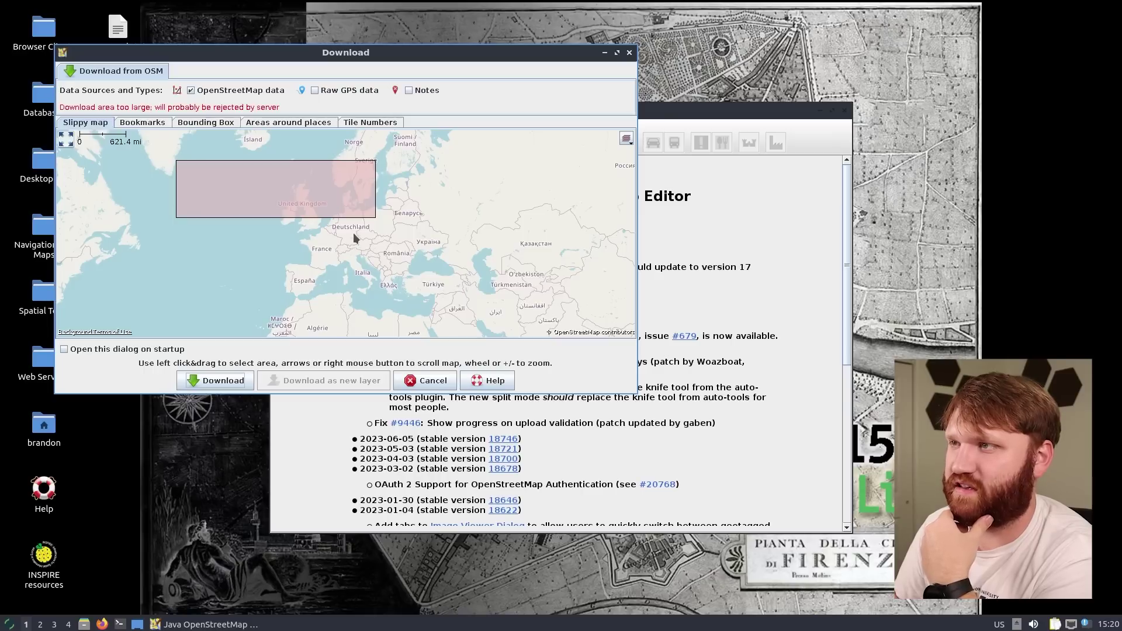
pyautogui.moveTo(341, 226); pyautogui.dragTo(298, 273)
pyautogui.click(207, 380)
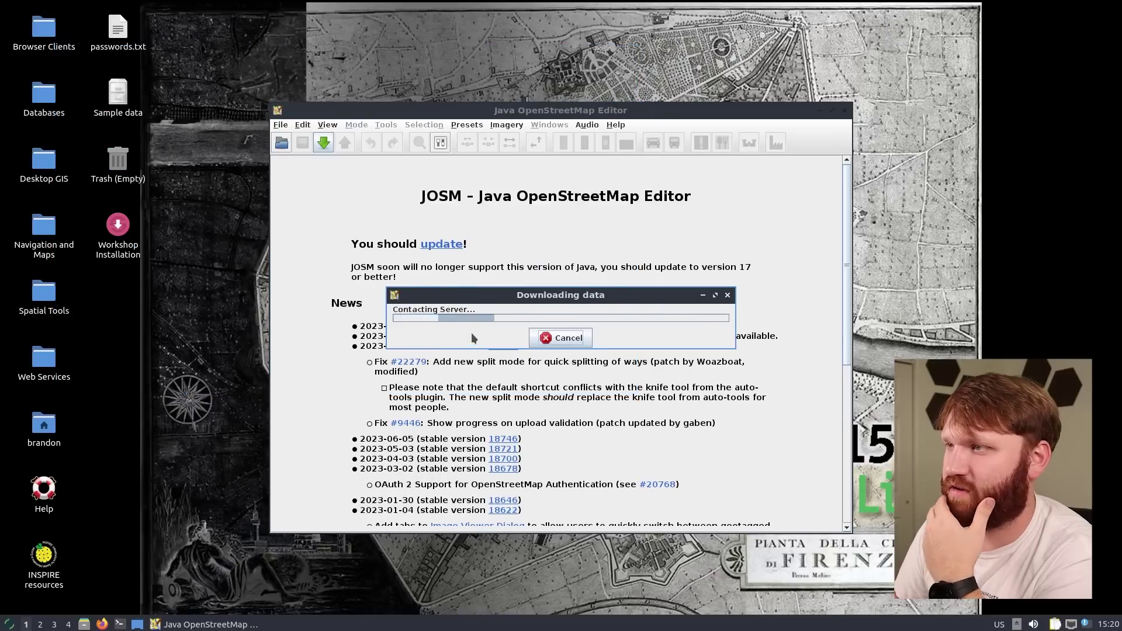
pyautogui.click(526, 348)
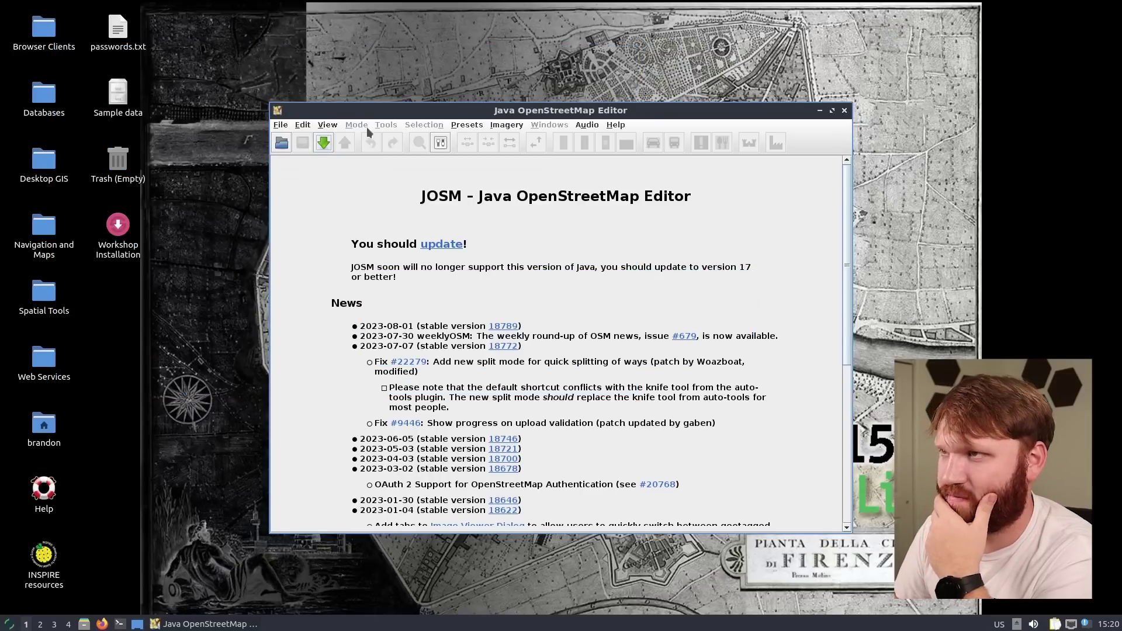
# Zoom to the US Pacific Northwest and download OSM data for an area around Cheney
pyautogui.click(323, 143)
pyautogui.moveTo(173, 282); pyautogui.dragTo(562, 145)
pyautogui.scroll(2, 412, 219)
pyautogui.scroll(5, 526, 263)
pyautogui.scroll(1, 509, 215)
pyautogui.scroll(2, 510, 215)
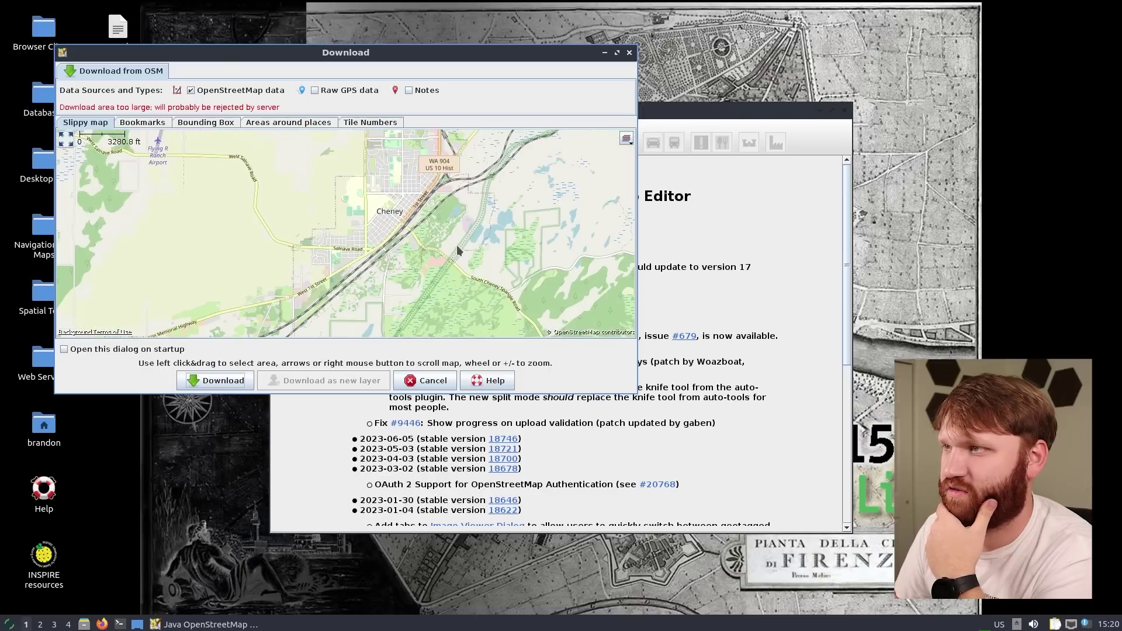
pyautogui.moveTo(446, 243); pyautogui.dragTo(602, 244)
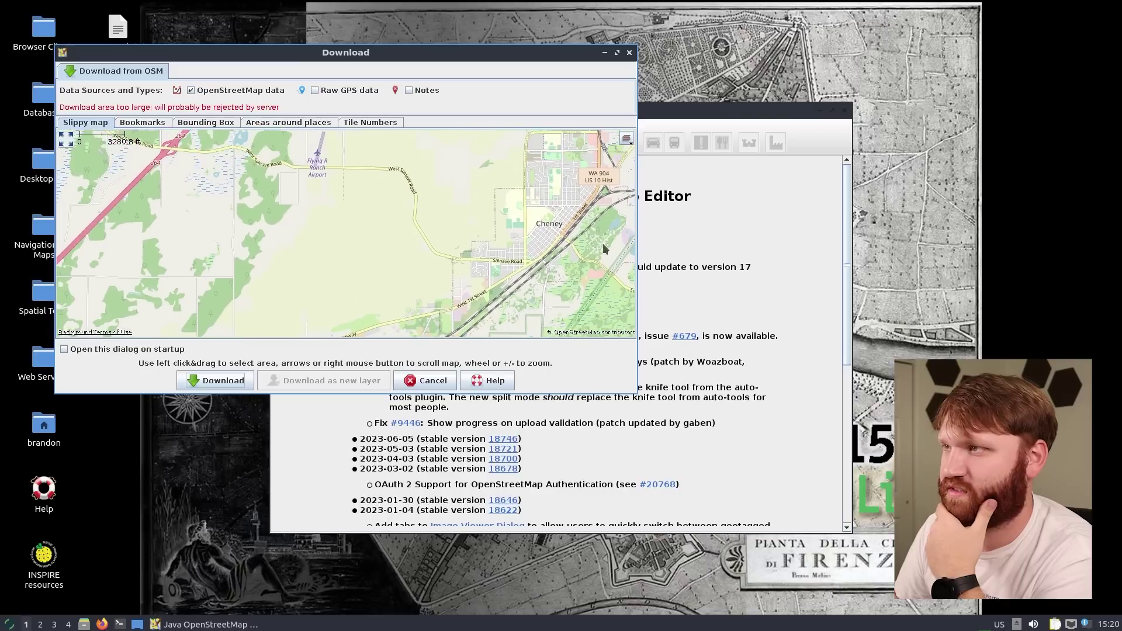
pyautogui.moveTo(475, 180); pyautogui.dragTo(574, 275)
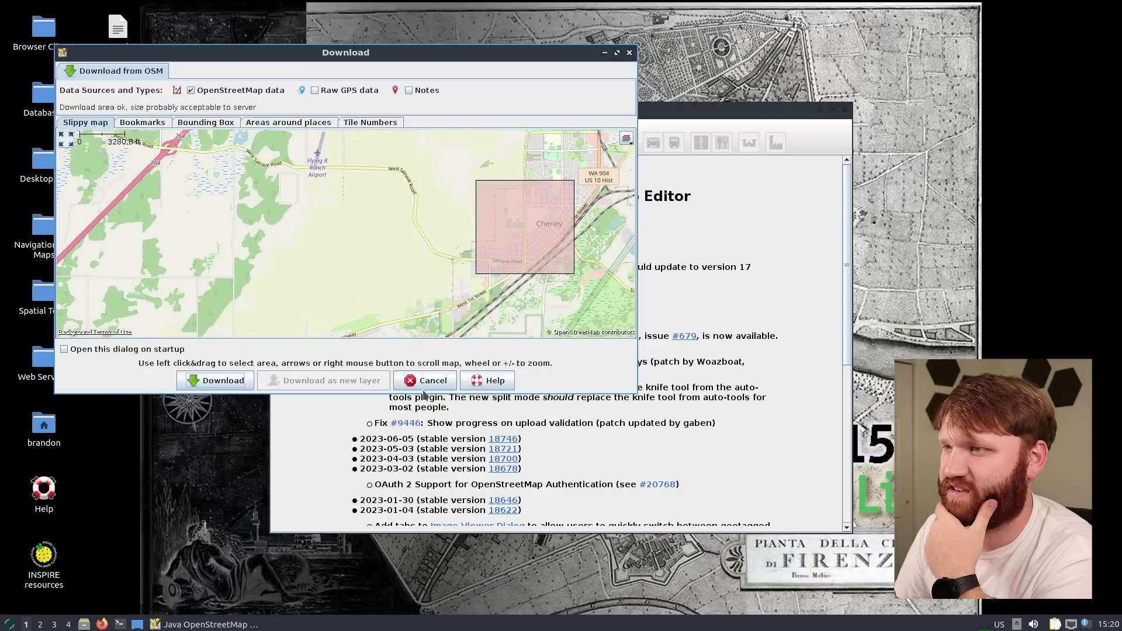
pyautogui.click(214, 383)
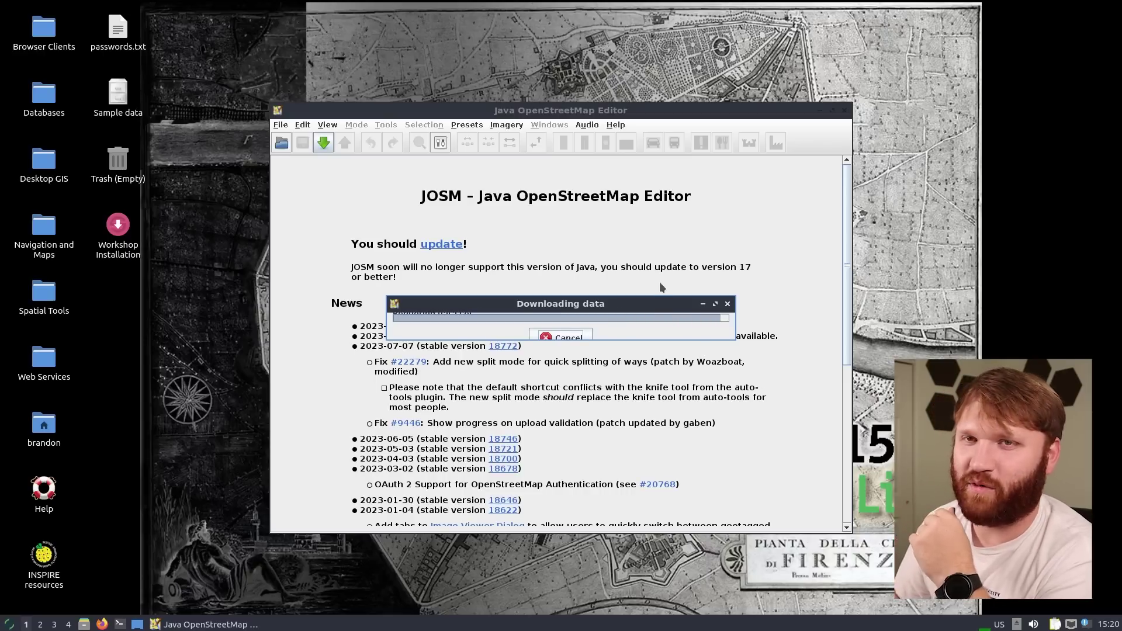
# Maximize JOSM, zoom in, and move the JFK Library building, confirming the many-node move
pyautogui.doubleClick(620, 113)
pyautogui.scroll(6, 479, 316)
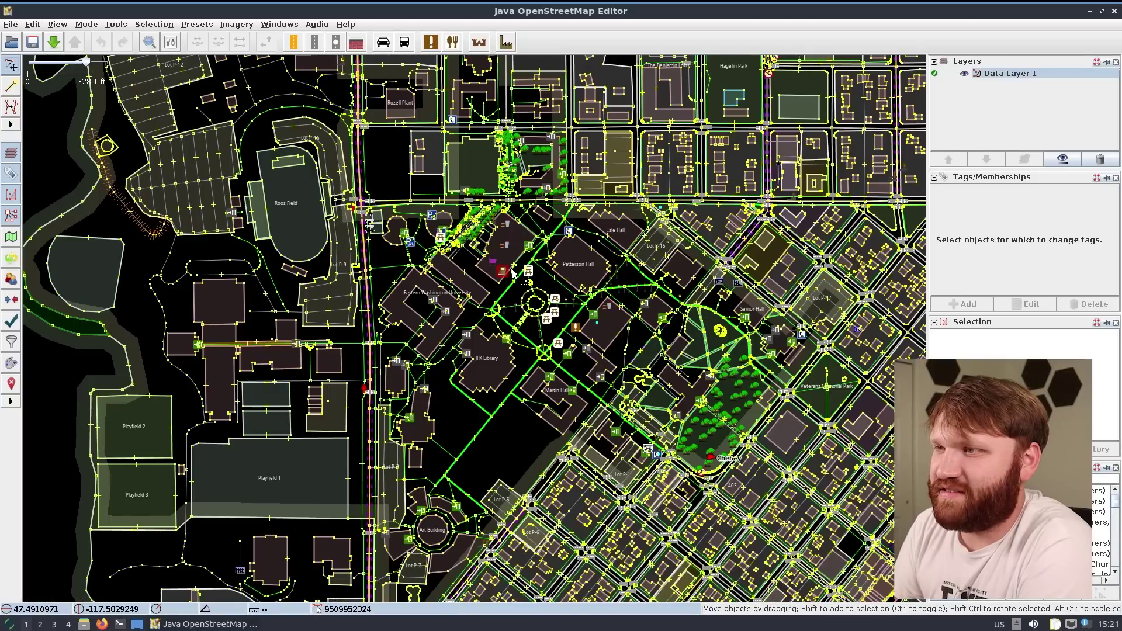
pyautogui.scroll(2, 281, 330)
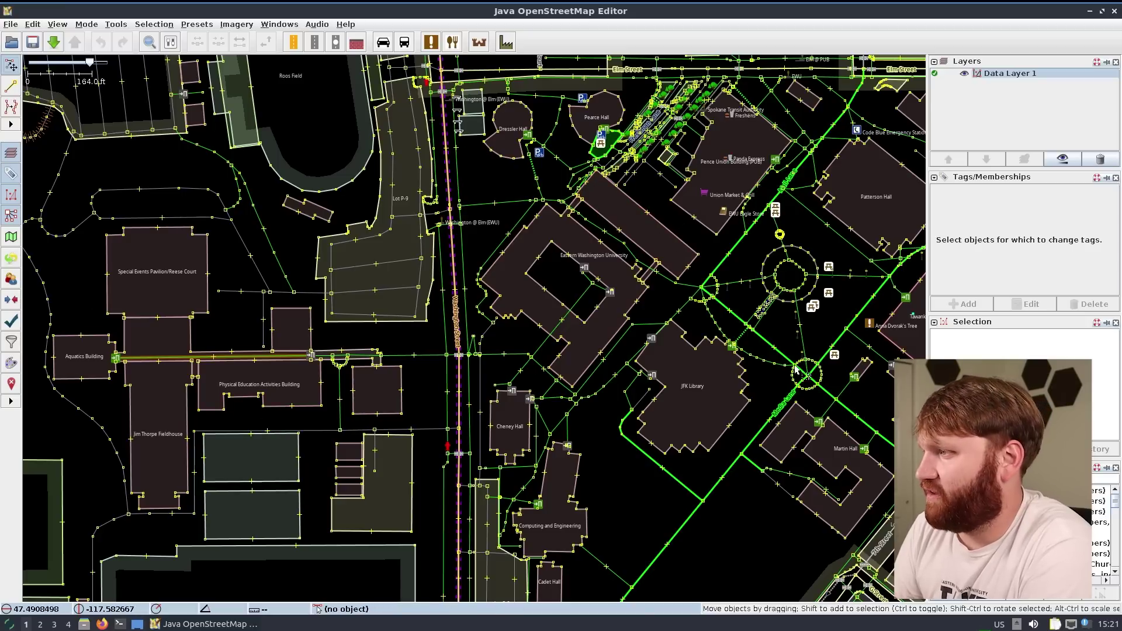
pyautogui.moveTo(685, 446)
pyautogui.mouseDown()
pyautogui.moveTo(683, 464)
pyautogui.moveTo(700, 454)
pyautogui.moveTo(686, 449)
pyautogui.mouseUp()
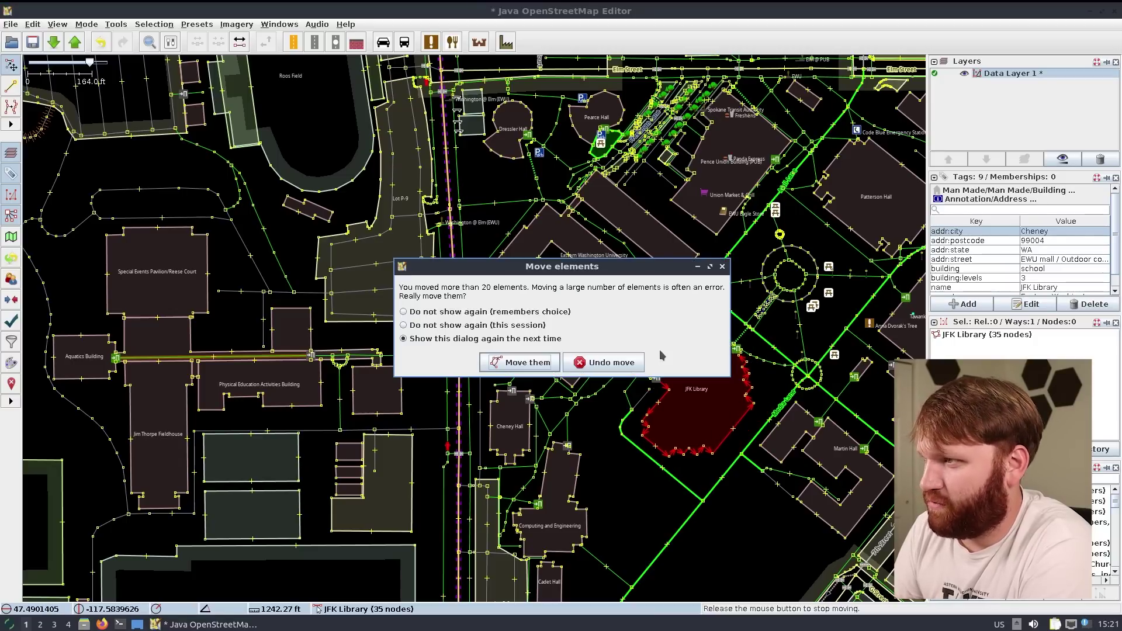
pyautogui.click(511, 368)
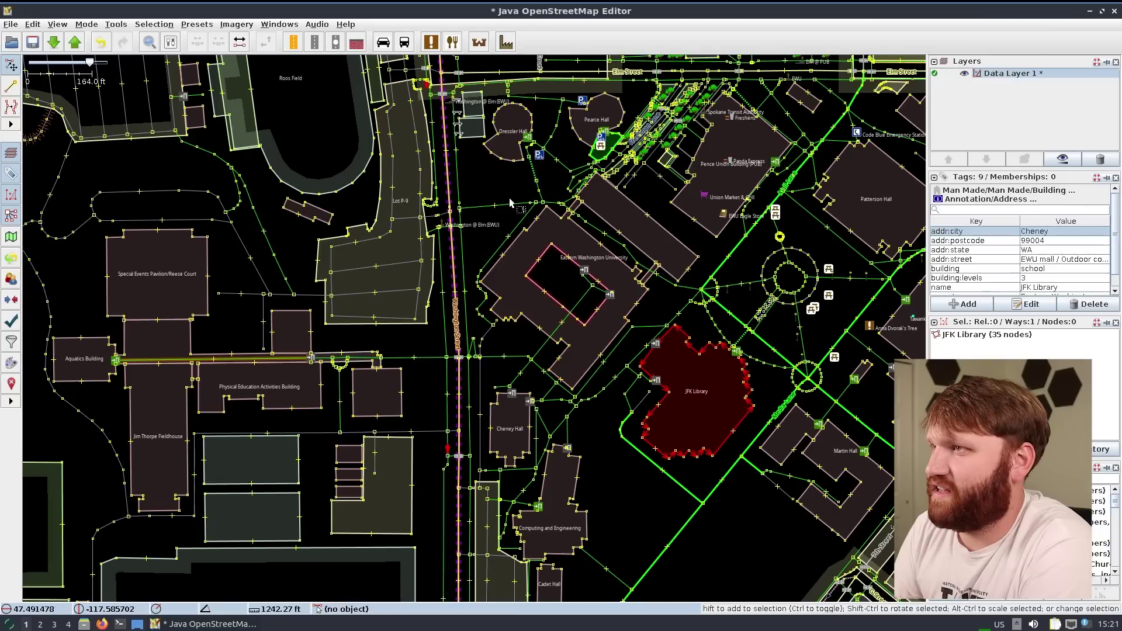
# Edit Washington Street's crossing nodes with Improve Way Accuracy, then quit JOSM without saving
pyautogui.moveTo(517, 219); pyautogui.dragTo(542, 255)
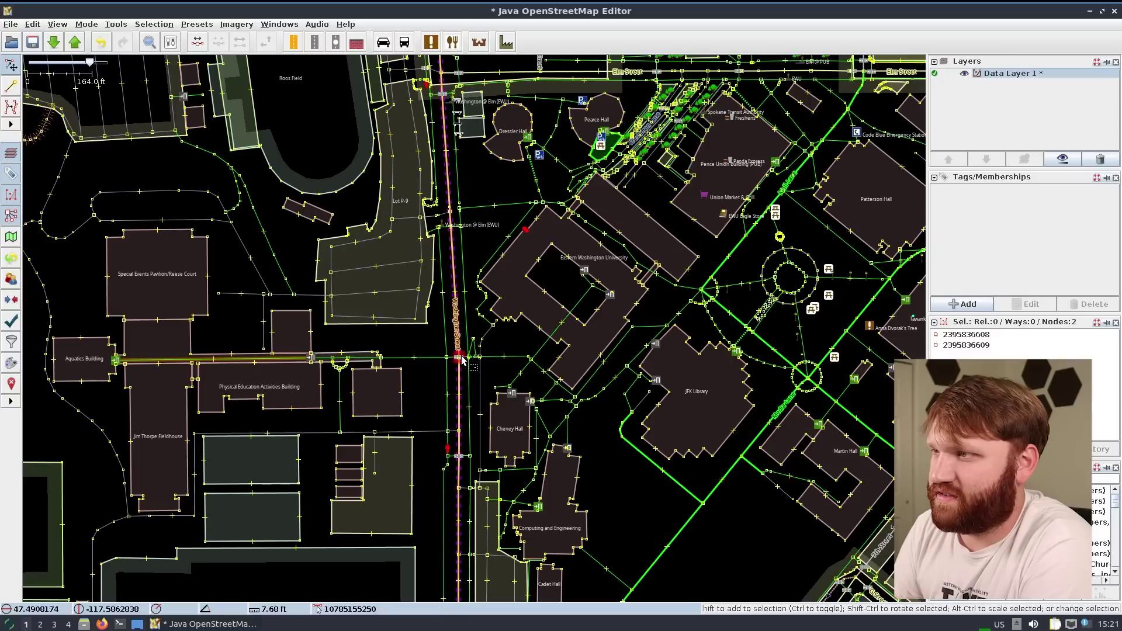
pyautogui.moveTo(456, 357)
pyautogui.mouseDown()
pyautogui.moveTo(440, 360)
pyautogui.moveTo(447, 372)
pyautogui.mouseUp()
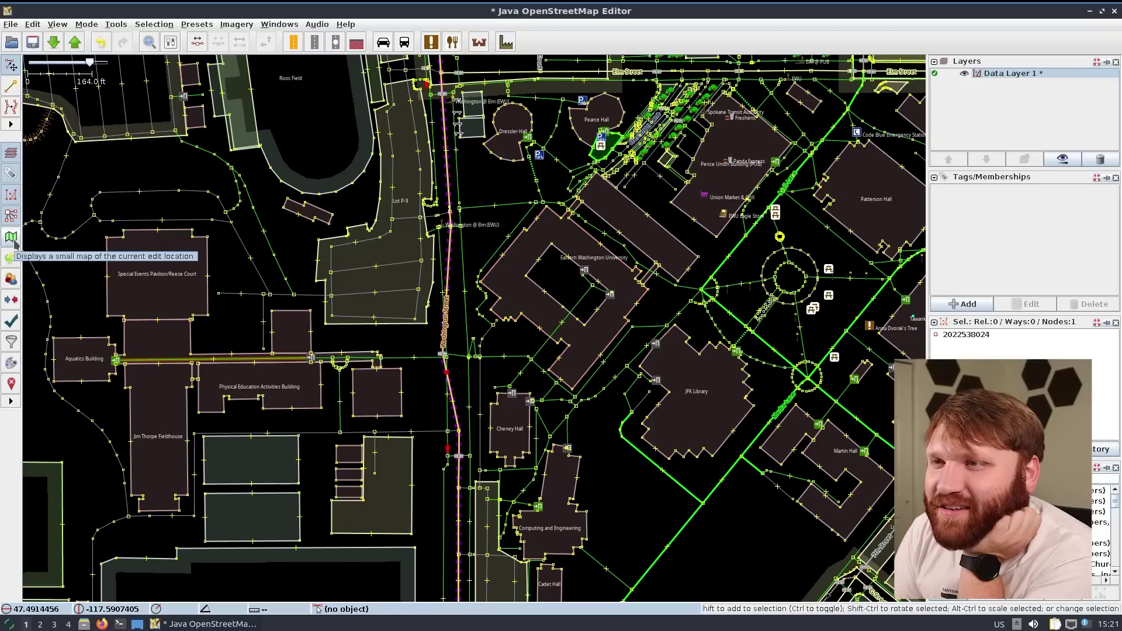
pyautogui.click(11, 107)
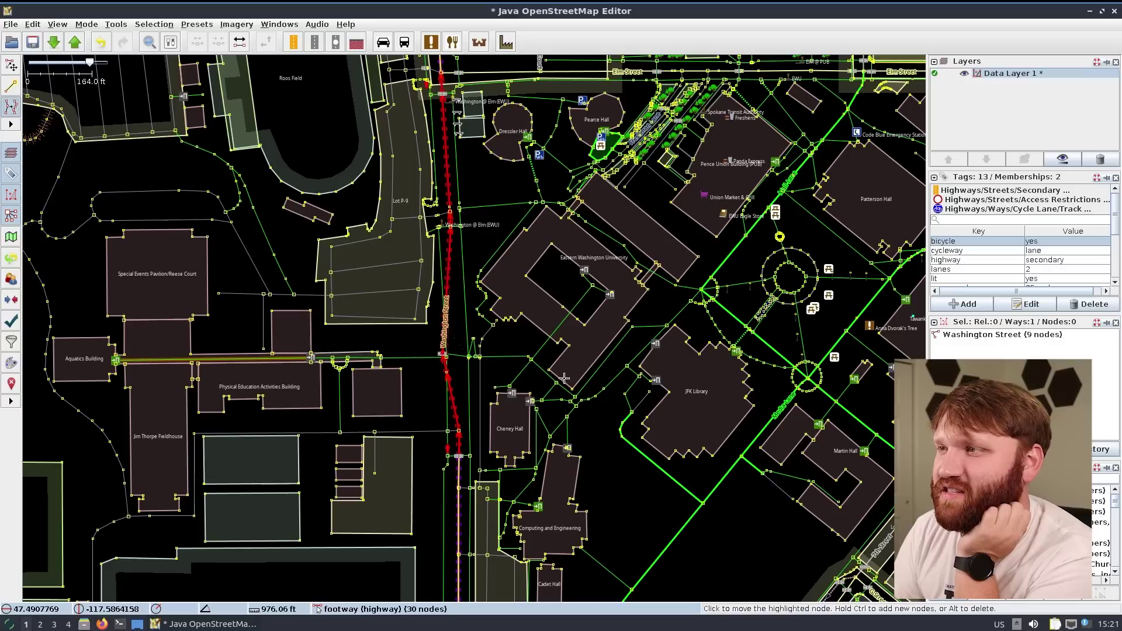
pyautogui.click(1115, 11)
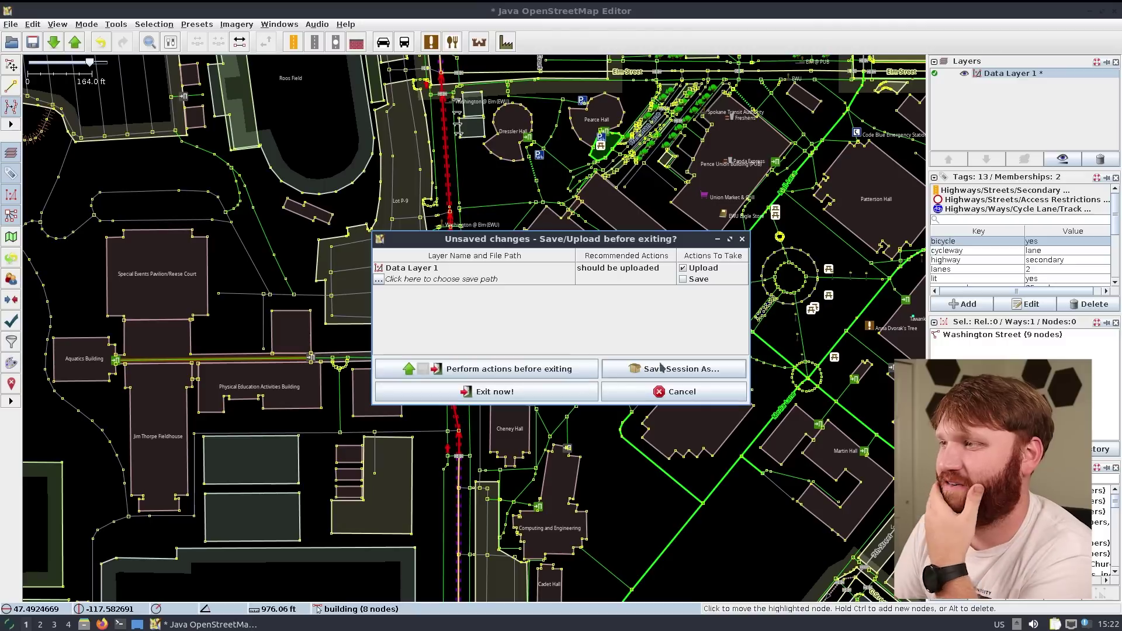
pyautogui.click(678, 391)
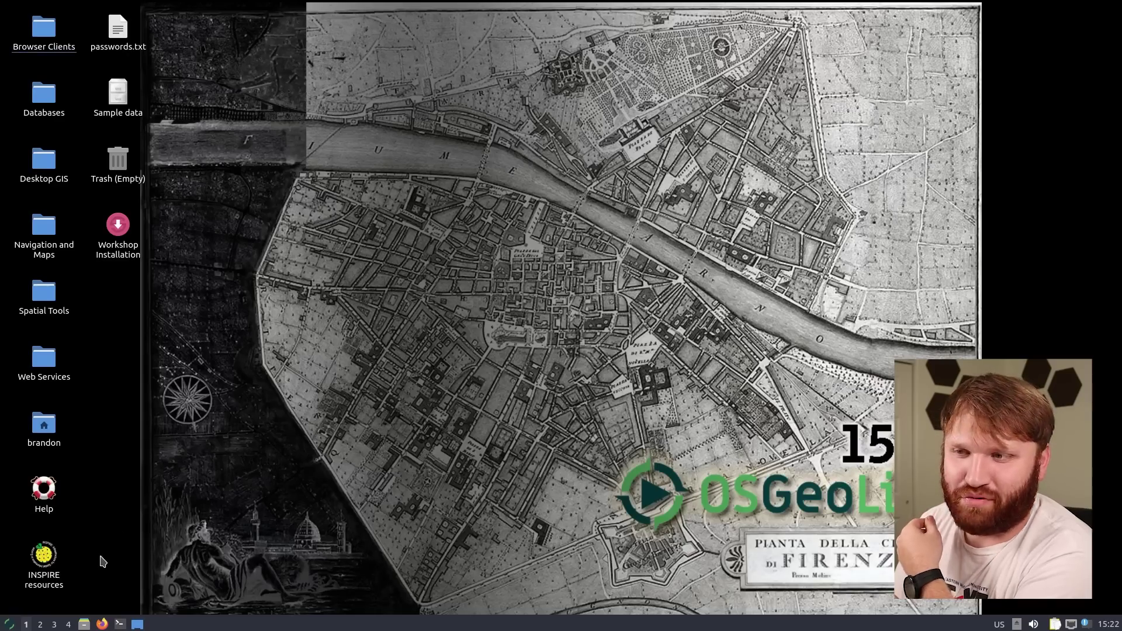
# Launch View OSM online from Geospatial > Navigation and Maps > OpenStreetMap
pyautogui.click(9, 624)
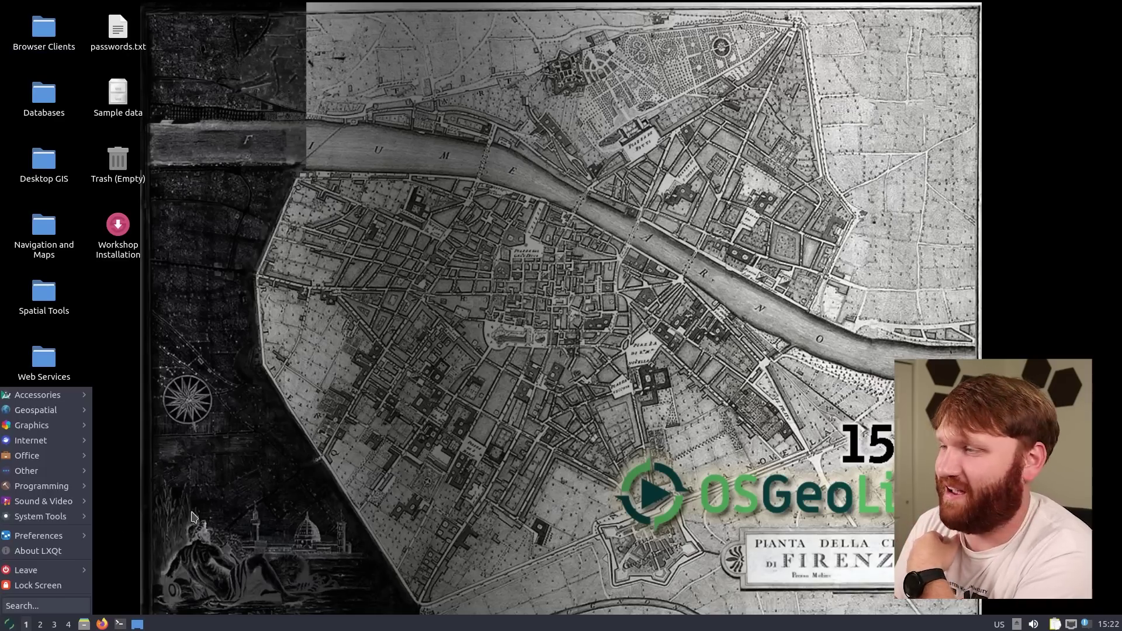
pyautogui.moveTo(35, 409)
pyautogui.moveTo(148, 455)
pyautogui.moveTo(259, 455)
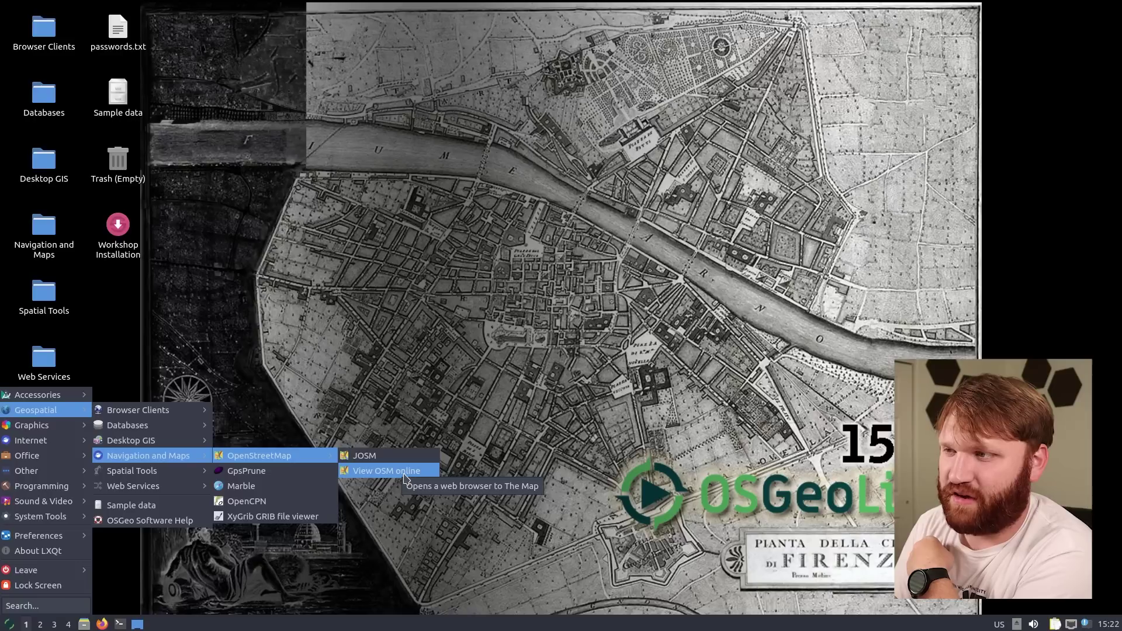
pyautogui.click(385, 470)
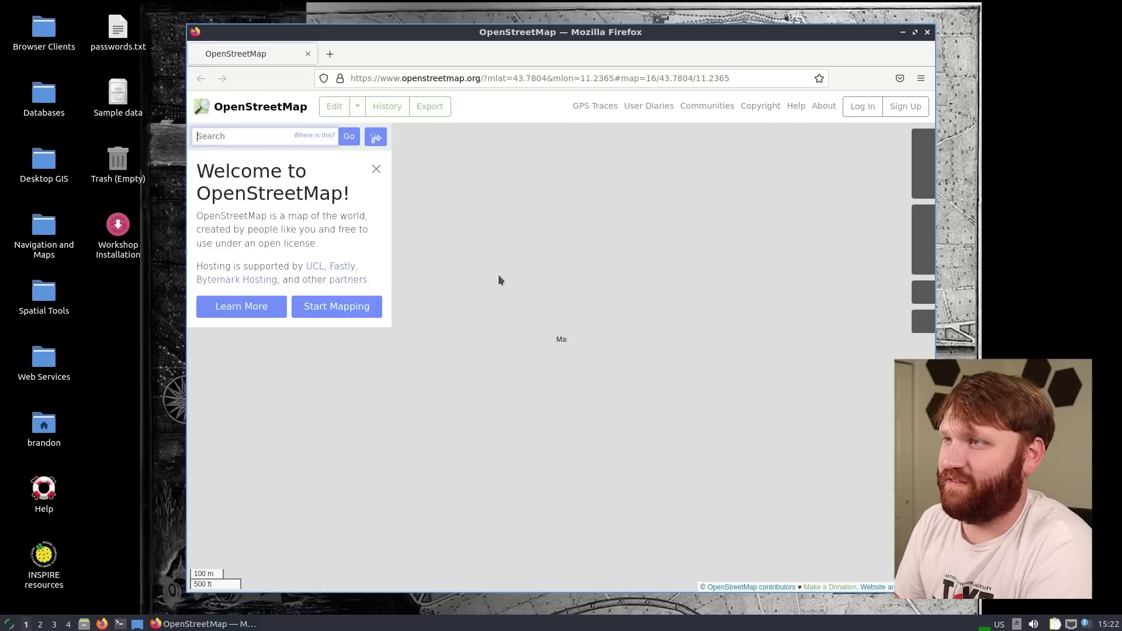
# Close the welcome panel and pan and zoom the Florence map around Porta al Prato and beyond
pyautogui.click(377, 170)
pyautogui.scroll(-2, 672, 330)
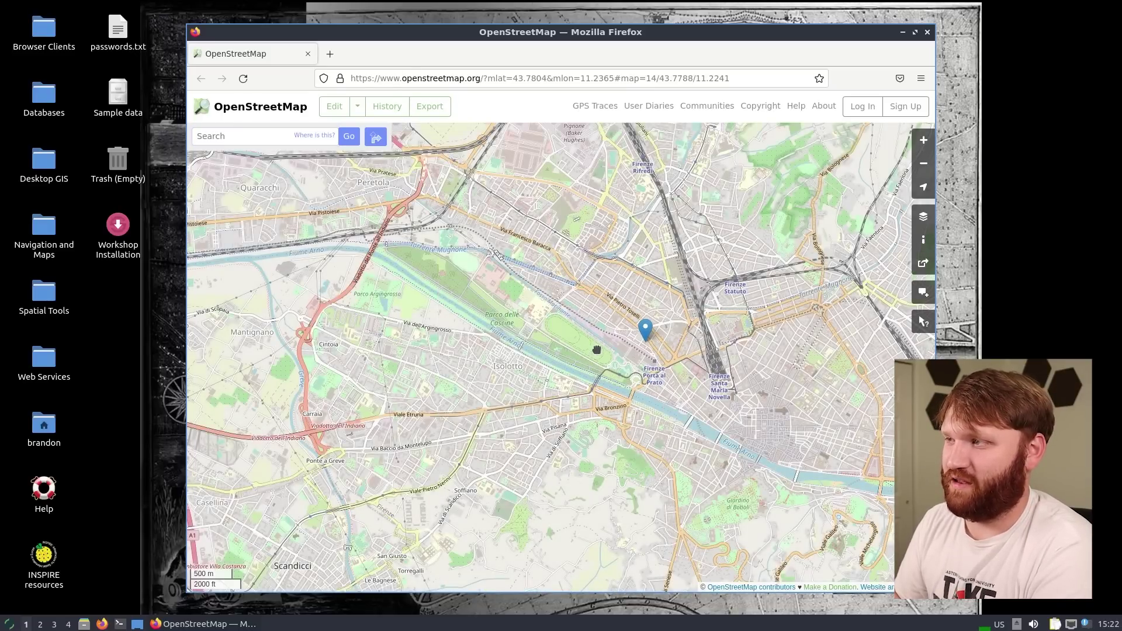
pyautogui.moveTo(597, 349); pyautogui.dragTo(491, 277)
pyautogui.scroll(2, 631, 281)
pyautogui.moveTo(631, 280); pyautogui.dragTo(911, 436)
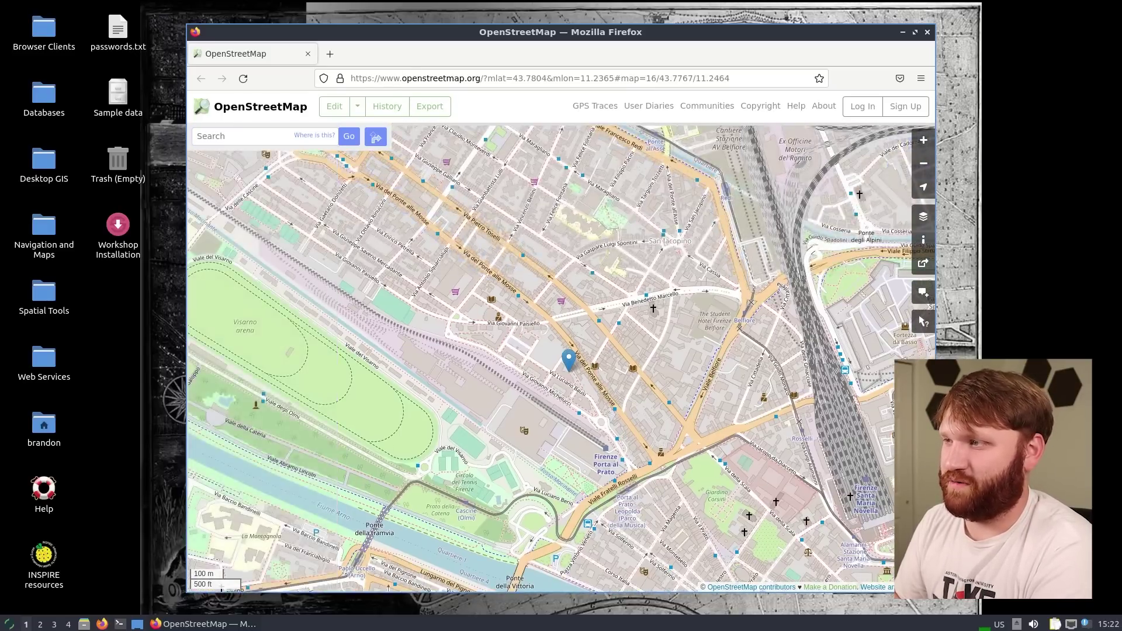
pyautogui.moveTo(520, 386); pyautogui.dragTo(558, 357)
pyautogui.scroll(-1, 579, 358)
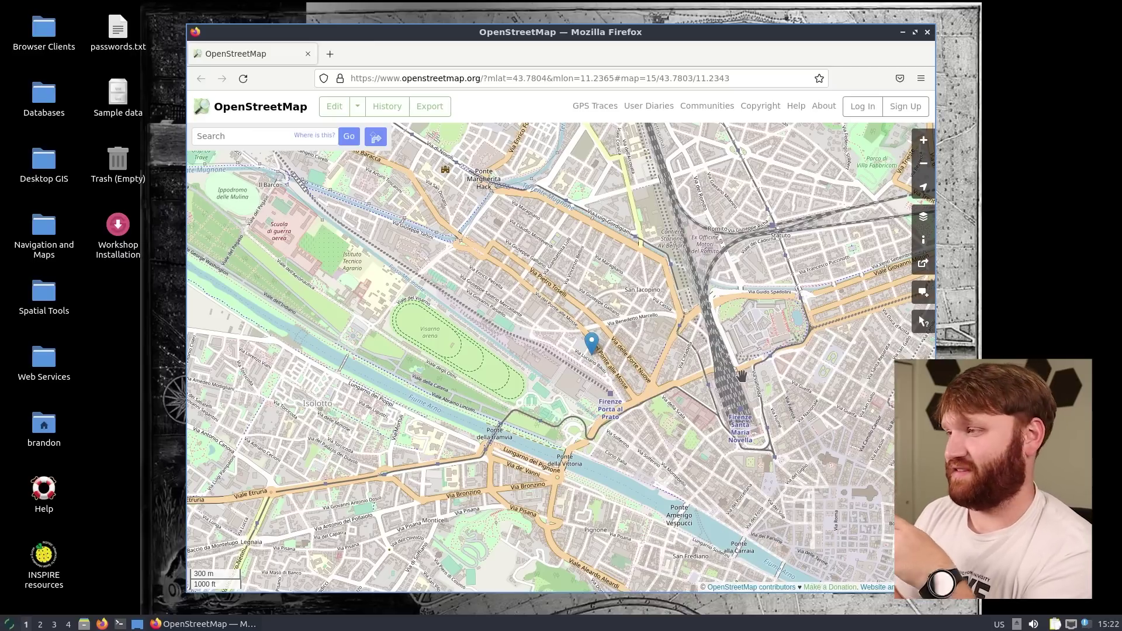
pyautogui.moveTo(655, 426); pyautogui.dragTo(631, 288)
pyautogui.scroll(-1, 630, 287)
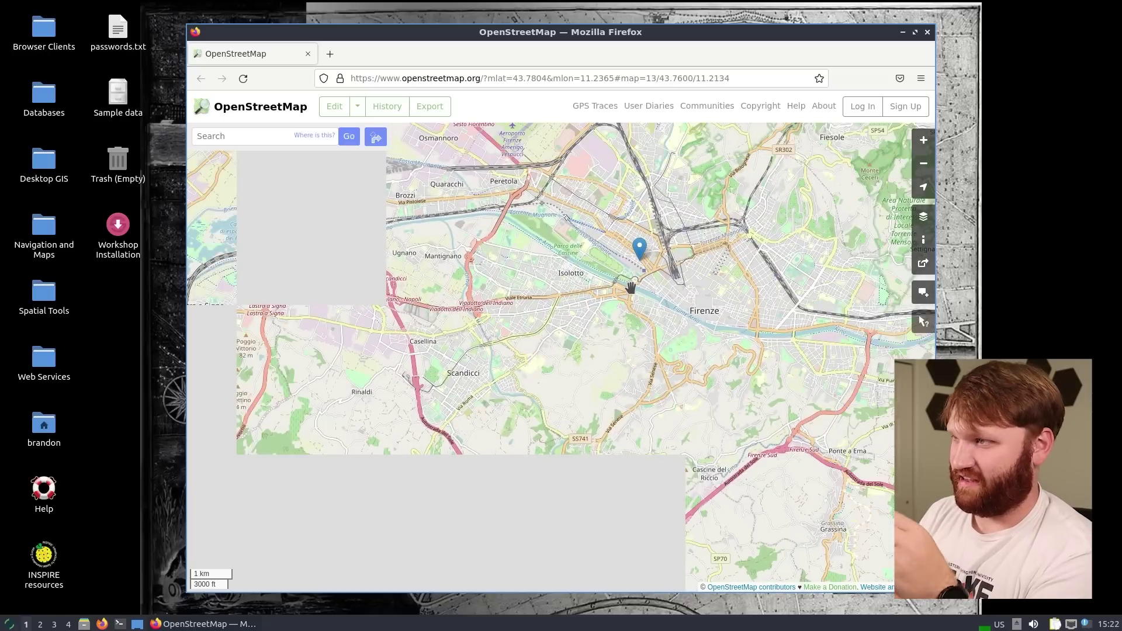
pyautogui.moveTo(537, 268)
pyautogui.mouseDown()
pyautogui.moveTo(608, 350)
pyautogui.moveTo(608, 394)
pyautogui.mouseUp()
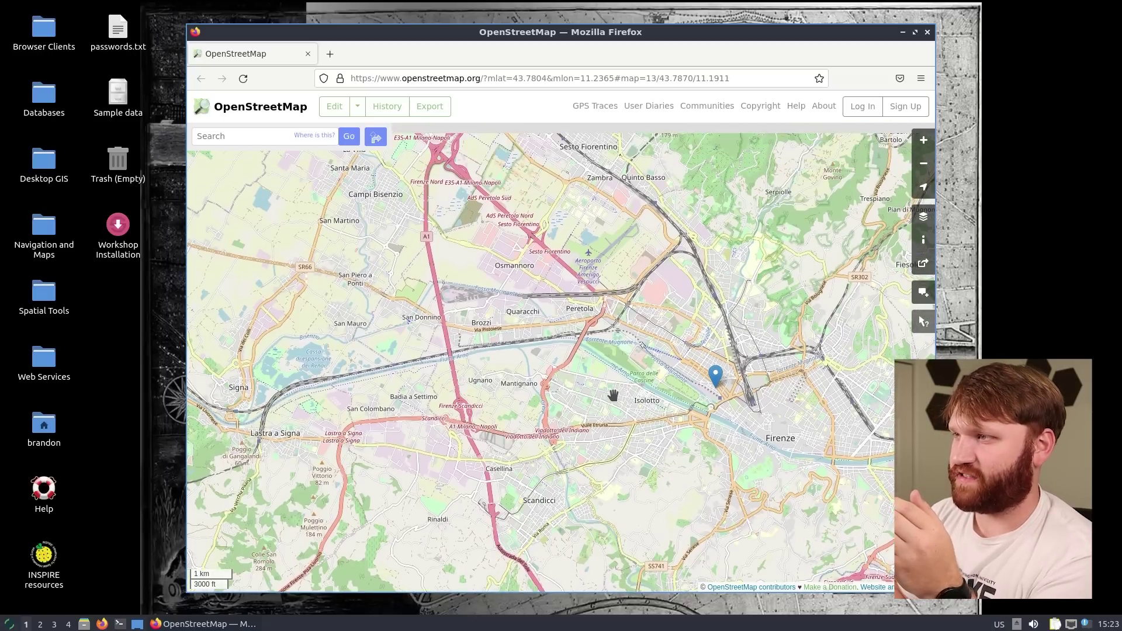
pyautogui.scroll(-1, 611, 393)
pyautogui.scroll(-4, 612, 396)
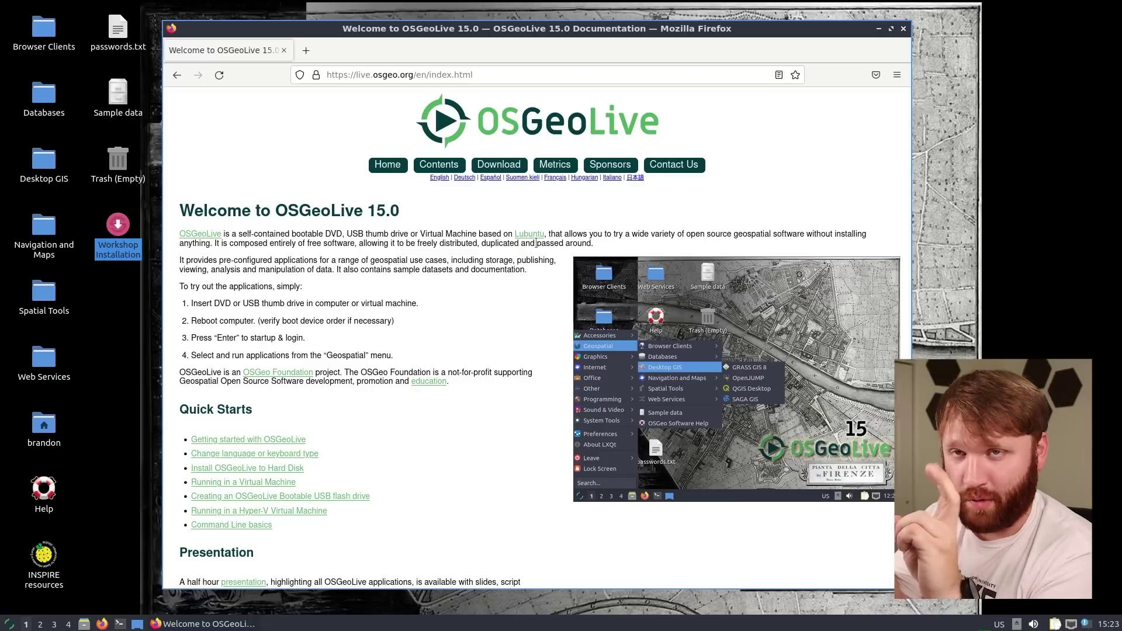
# Open the OSGeoLive presentation and advance through the intro slides to the Open Source Geospatial Foundation slide
pyautogui.scroll(-2, 536, 243)
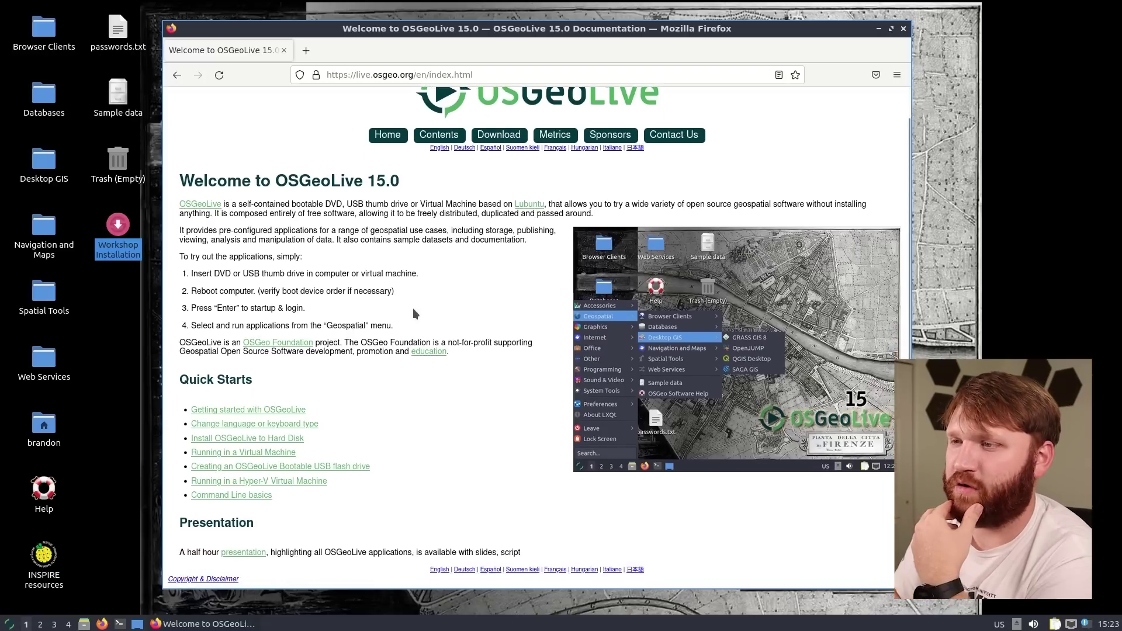
pyautogui.click(227, 555)
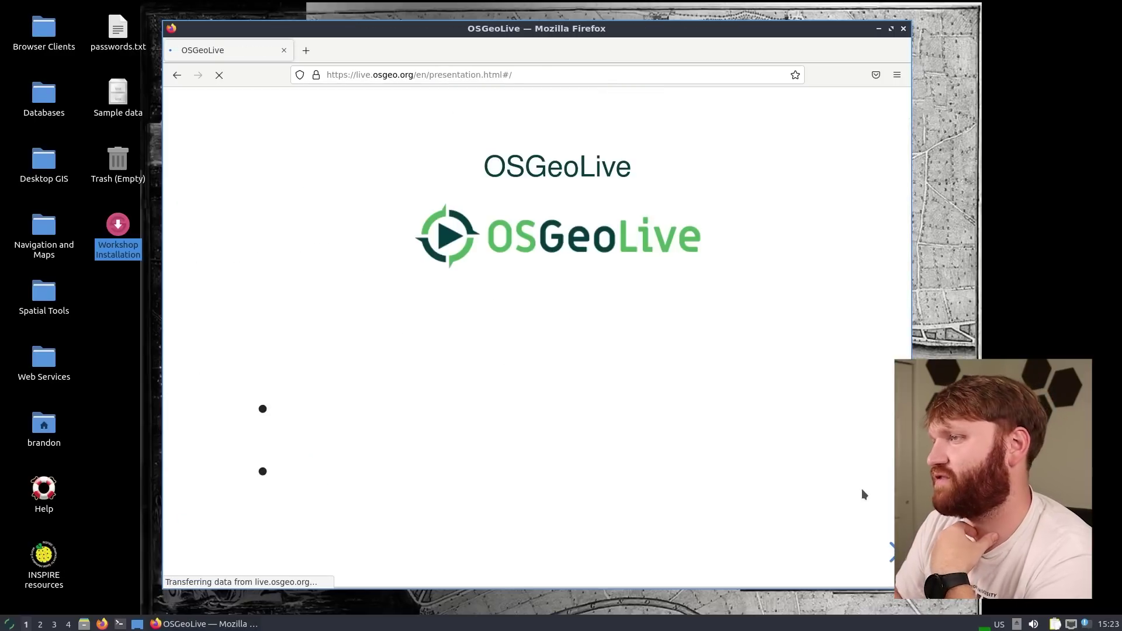
pyautogui.press('Right')
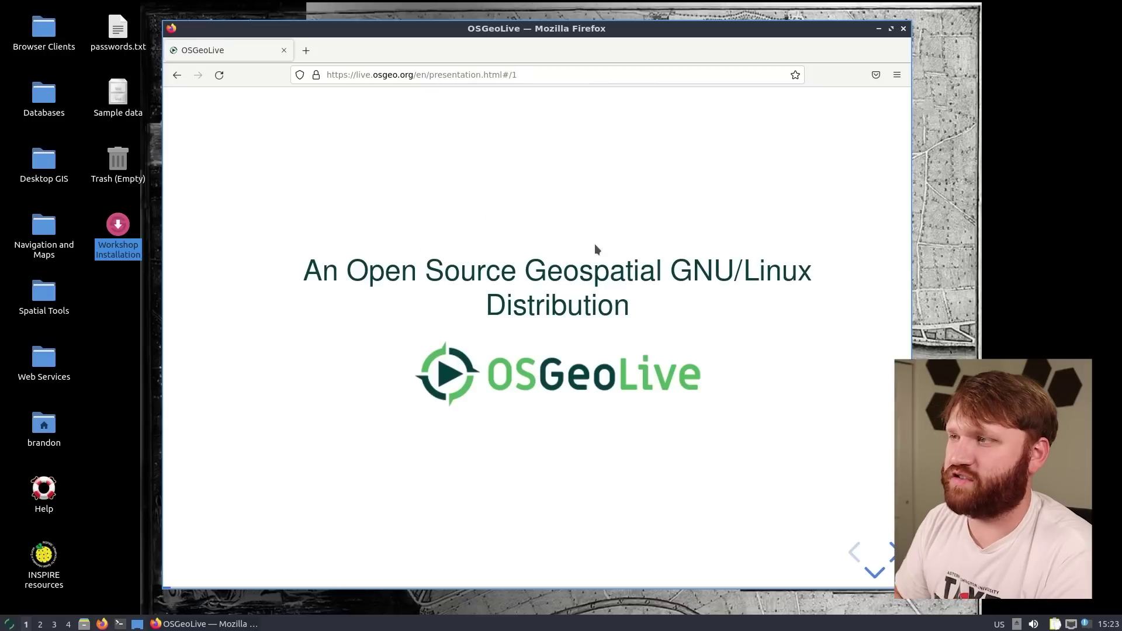
pyautogui.press('Right')
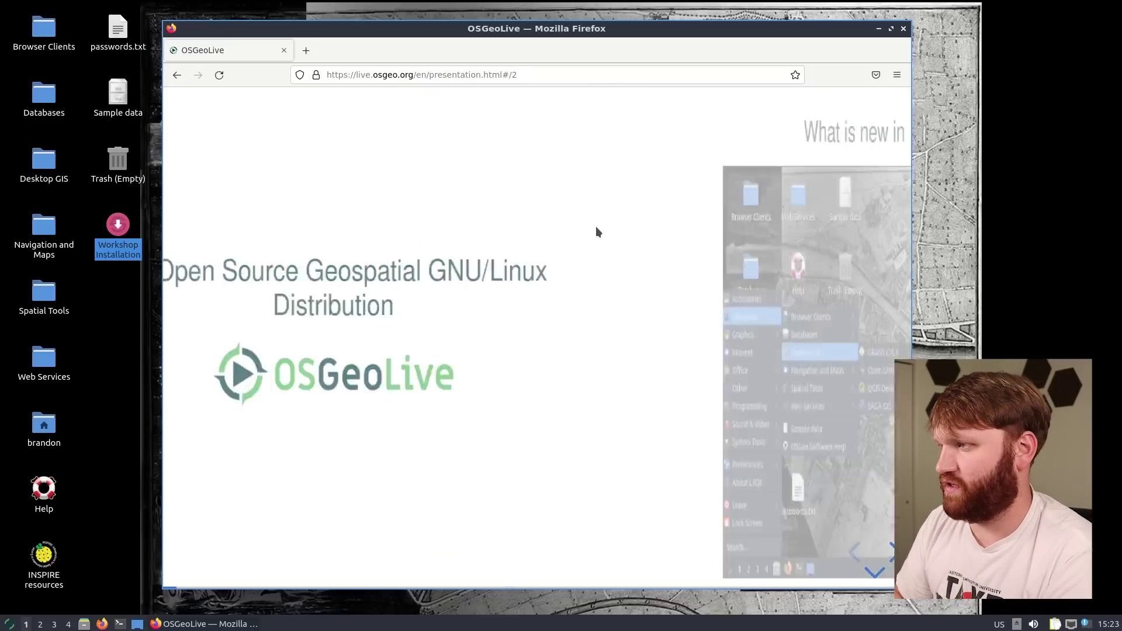
pyautogui.press('Right')
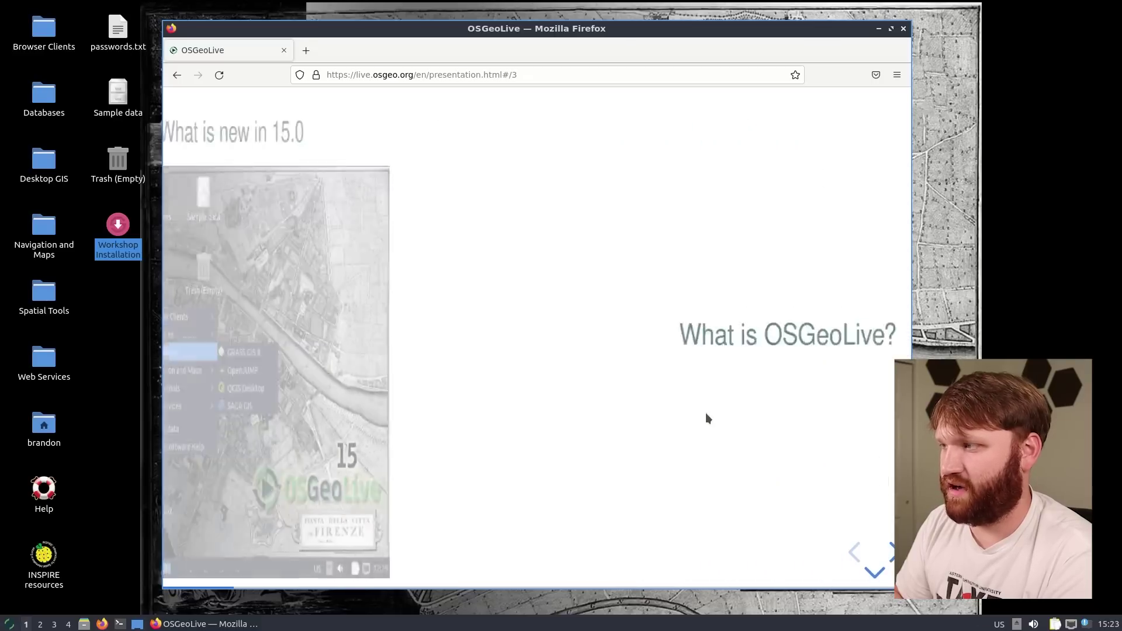
pyautogui.press('Right')
pyautogui.press('Right')
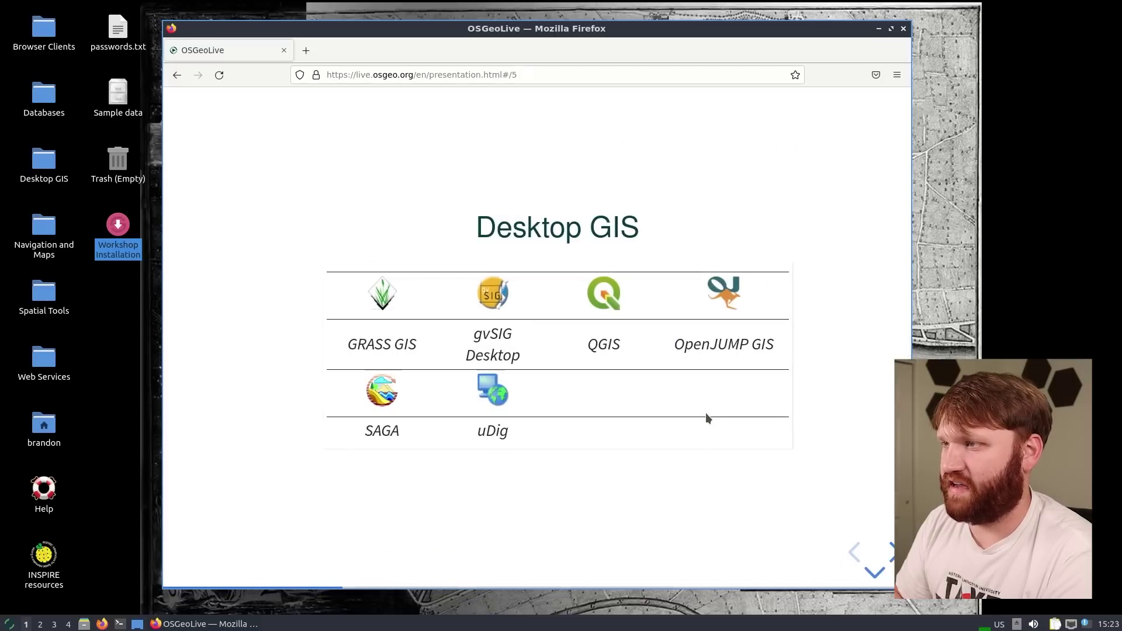
# Step through the Desktop GIS slides: gvSIG Desktop, QGIS, OpenJUMP and uDig
pyautogui.press('Down')
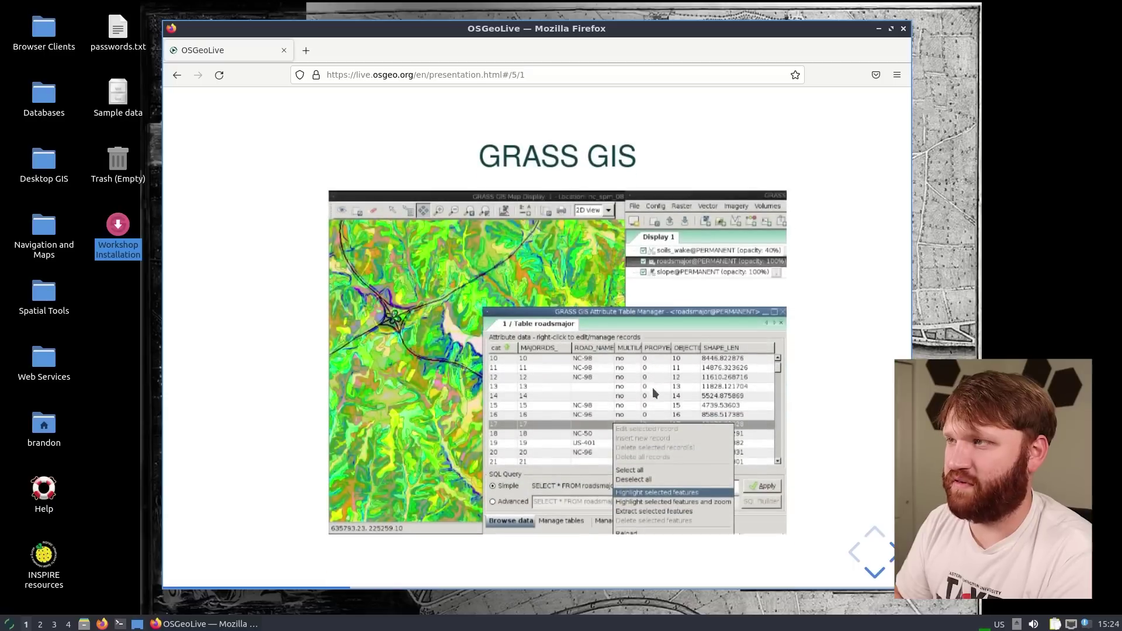
pyautogui.press('Down')
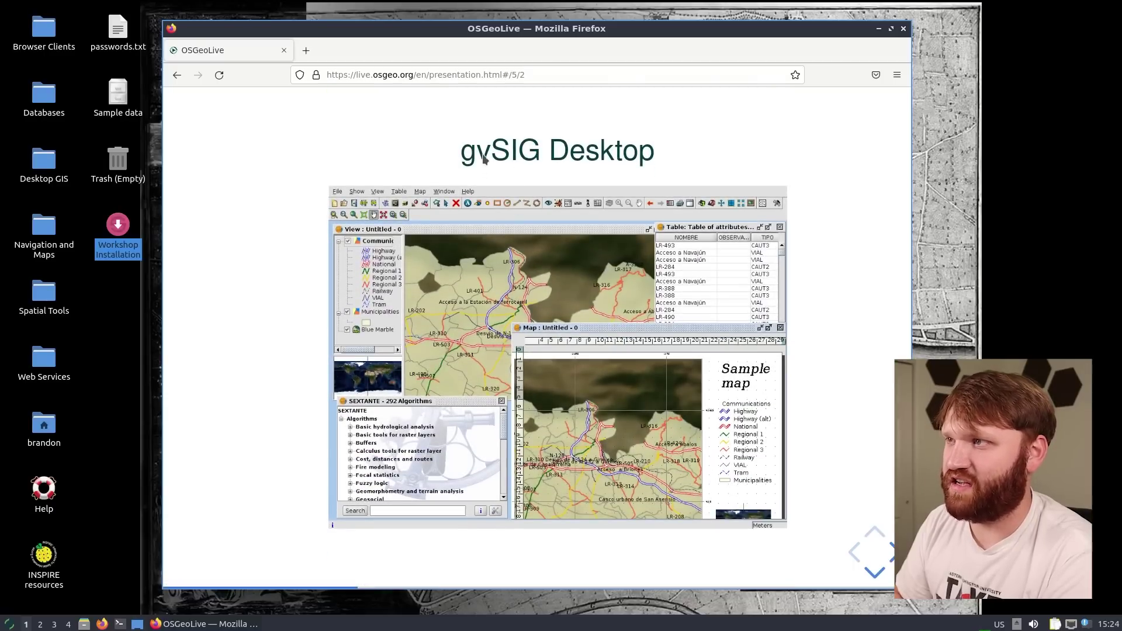
pyautogui.press('Down')
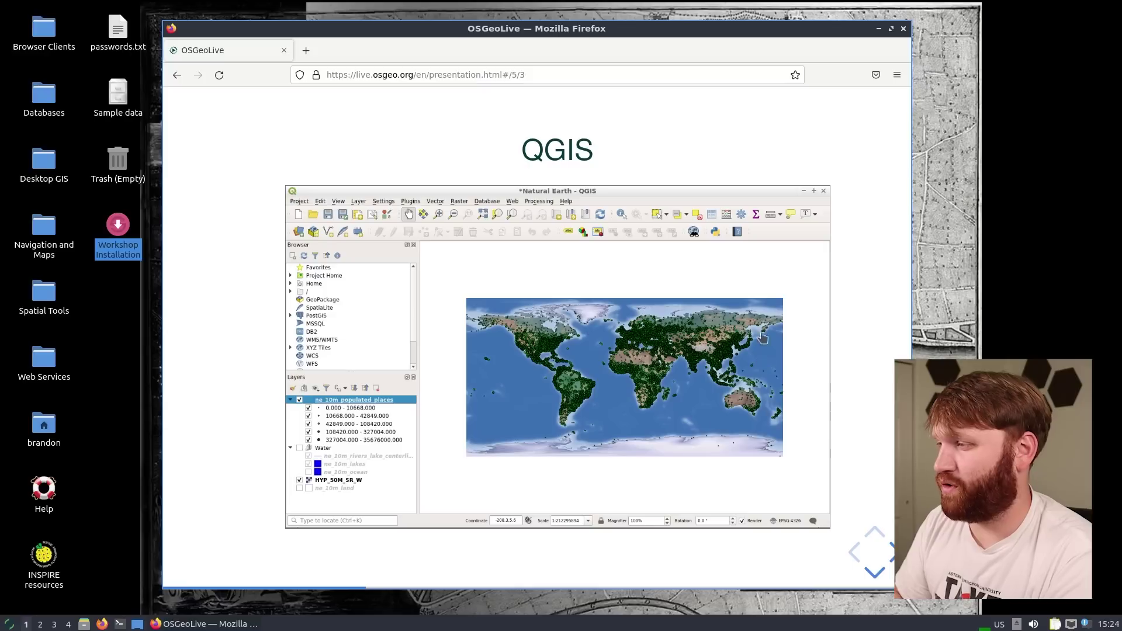
pyautogui.press('Down')
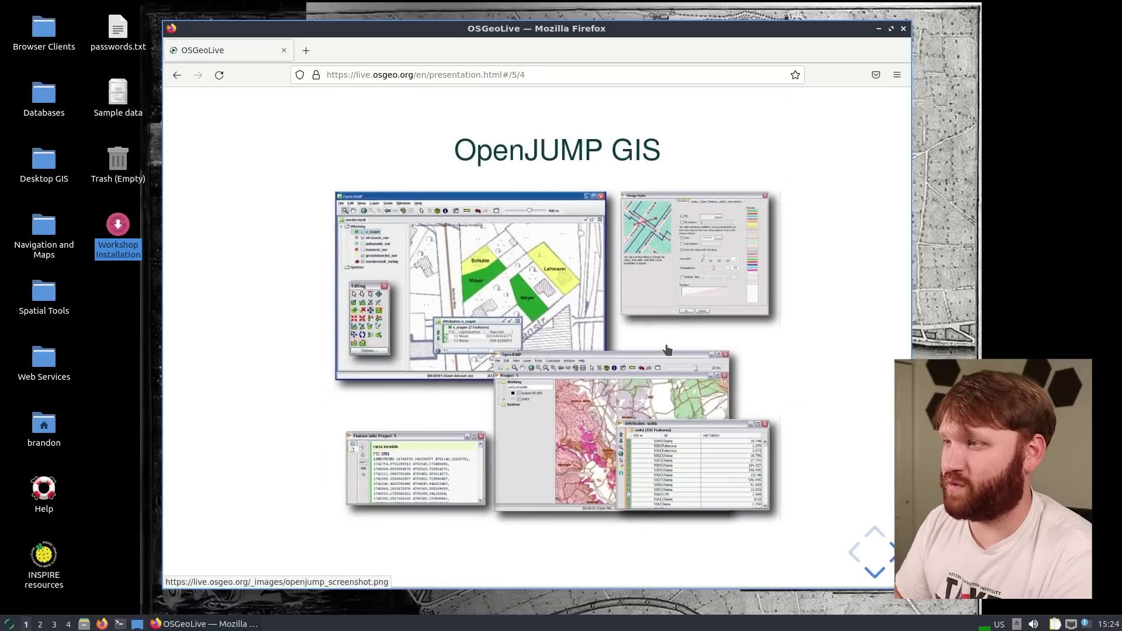
pyautogui.press('Down')
pyautogui.press('Down')
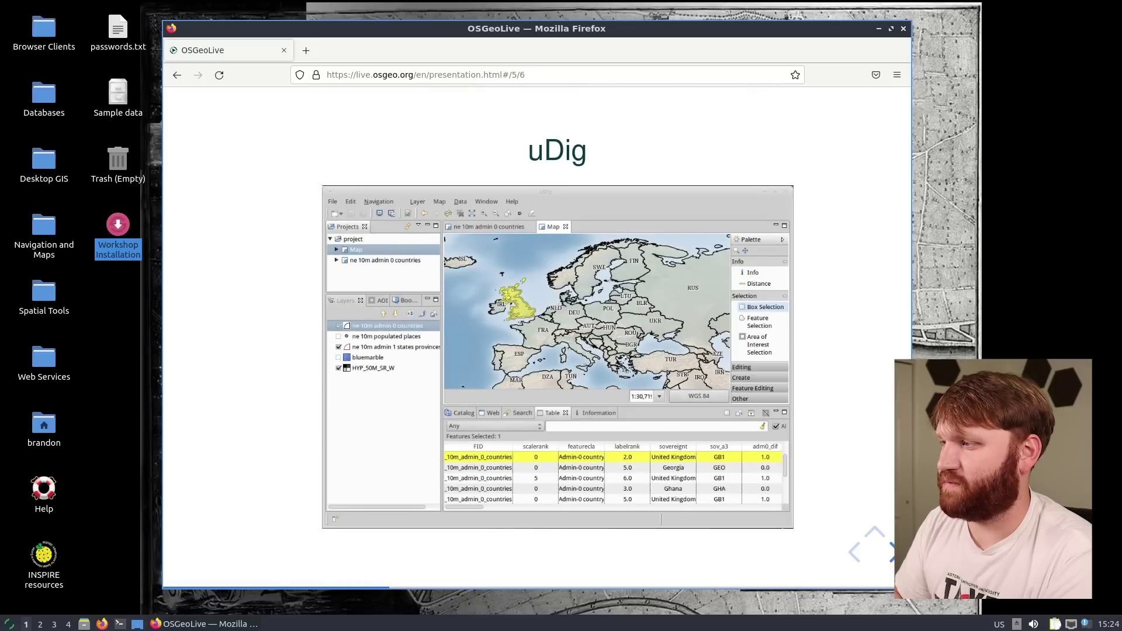
# Advance through Browser Facing GIS, GeoNode, Web Services, Data Stores, deegree and PostGIS to the Marble slide
pyautogui.press('Right')
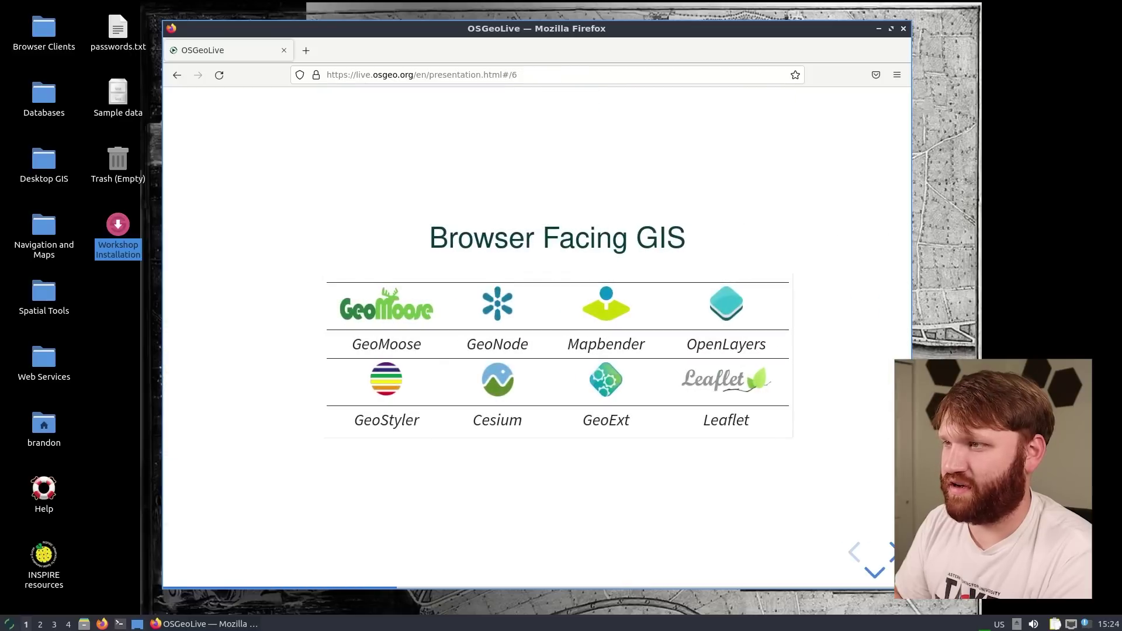
pyautogui.press('Down')
pyautogui.press('Down')
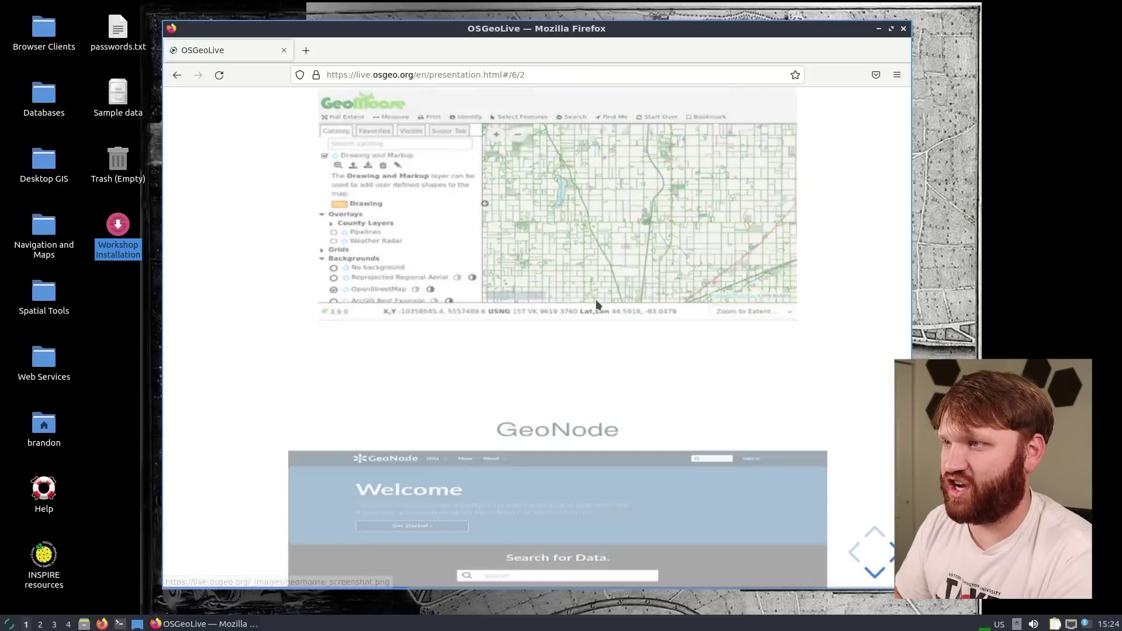
pyautogui.press('Down')
pyautogui.press('Right')
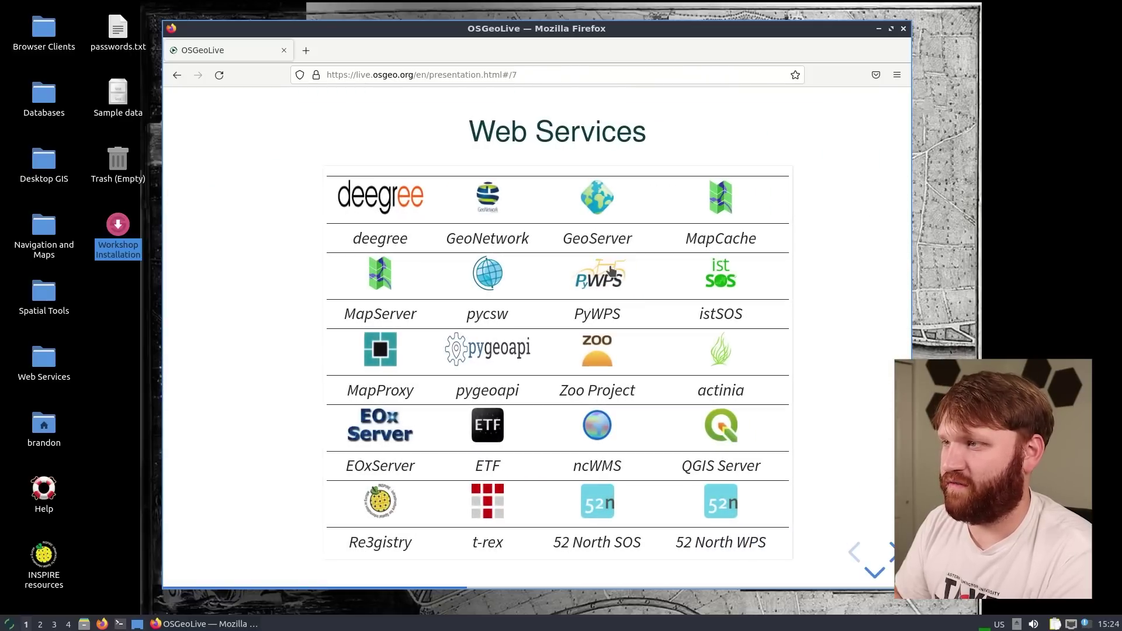
pyautogui.press('Down')
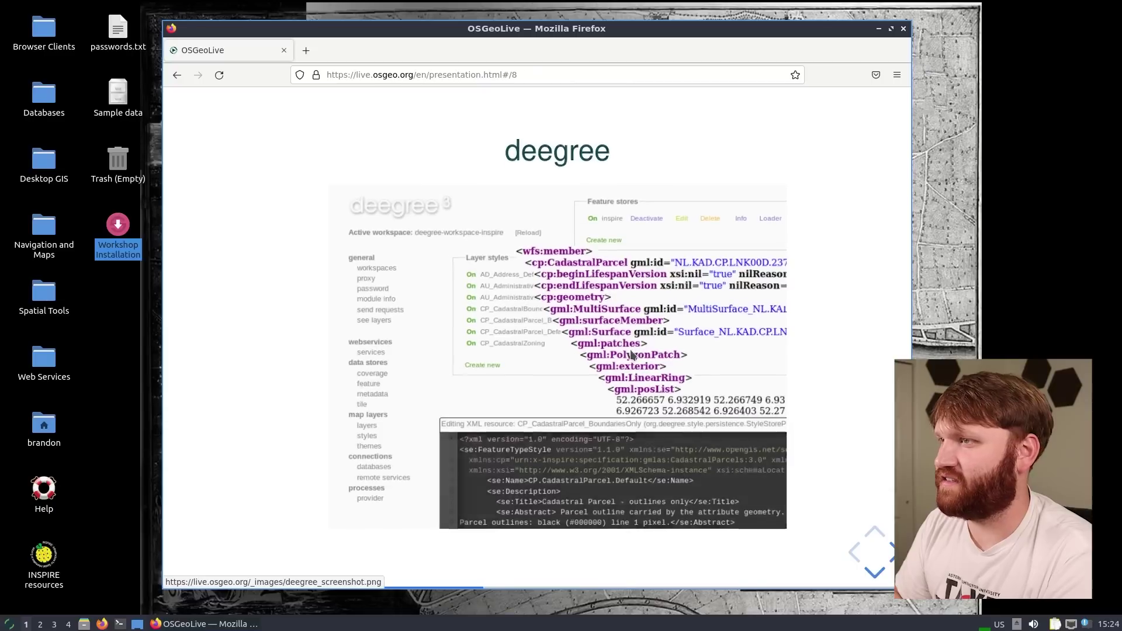
pyautogui.press('Right')
pyautogui.press('Down')
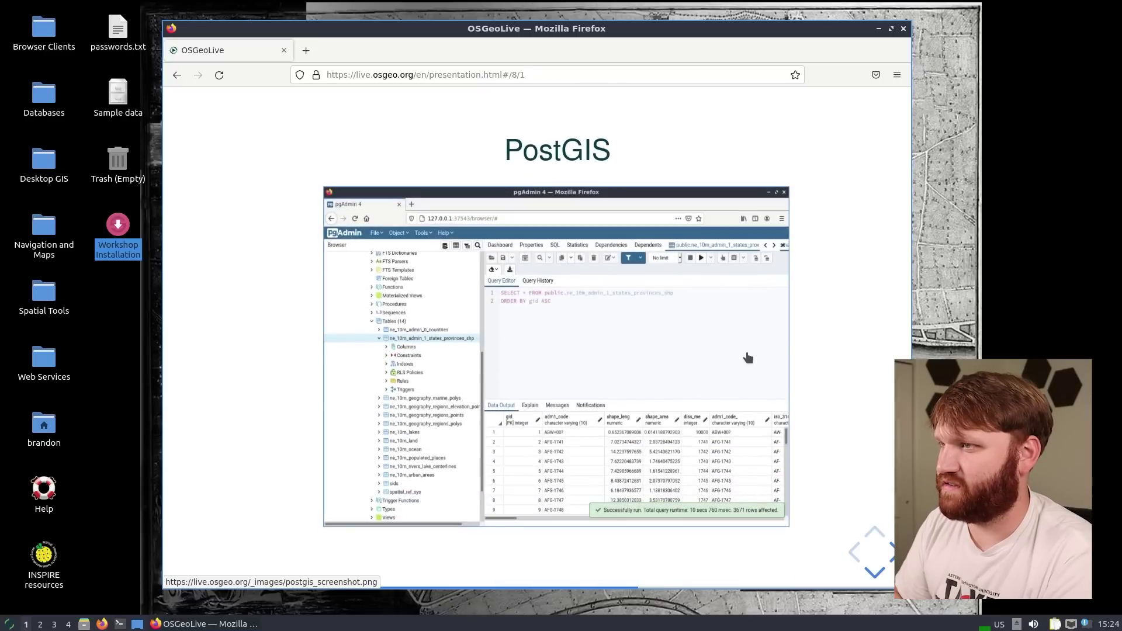
pyautogui.press('Down')
pyautogui.press('Down')
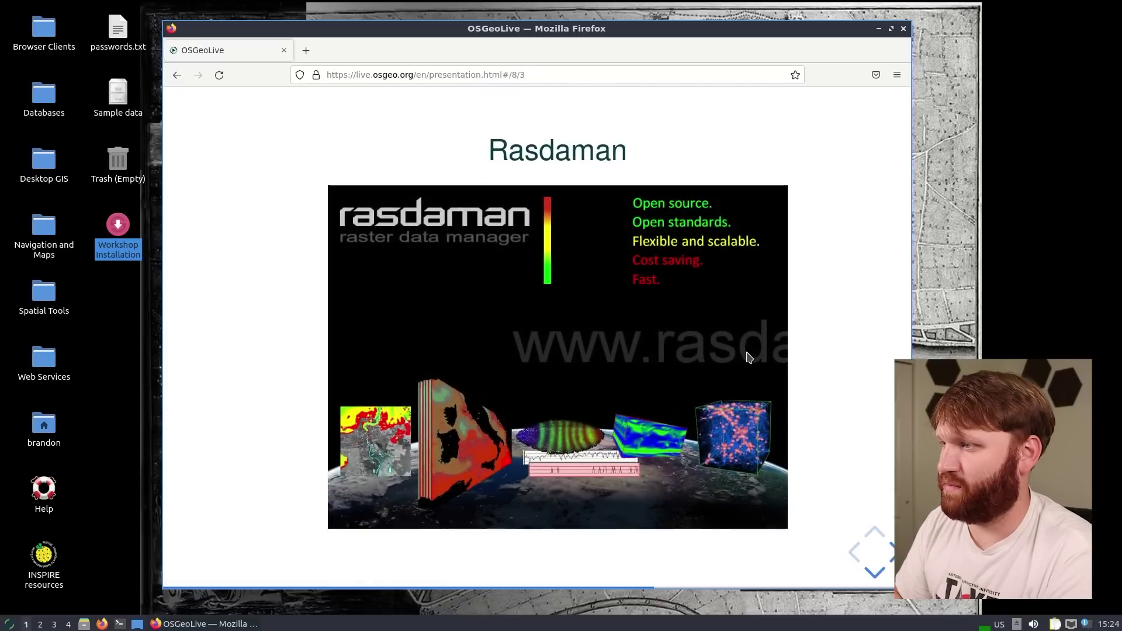
pyautogui.press('Right')
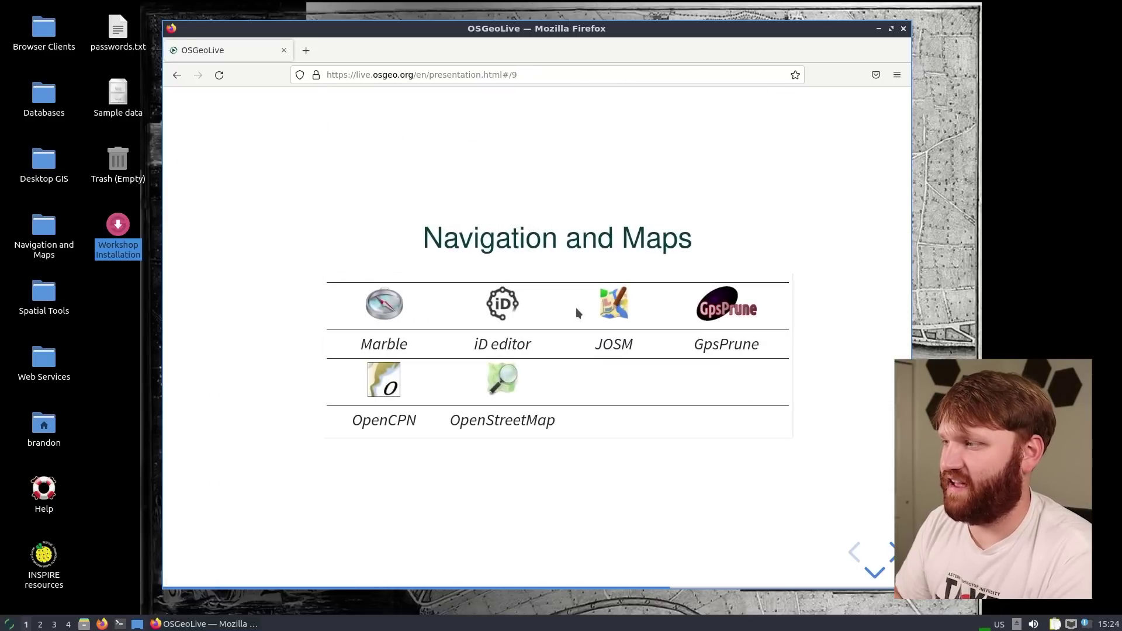
pyautogui.press('Down')
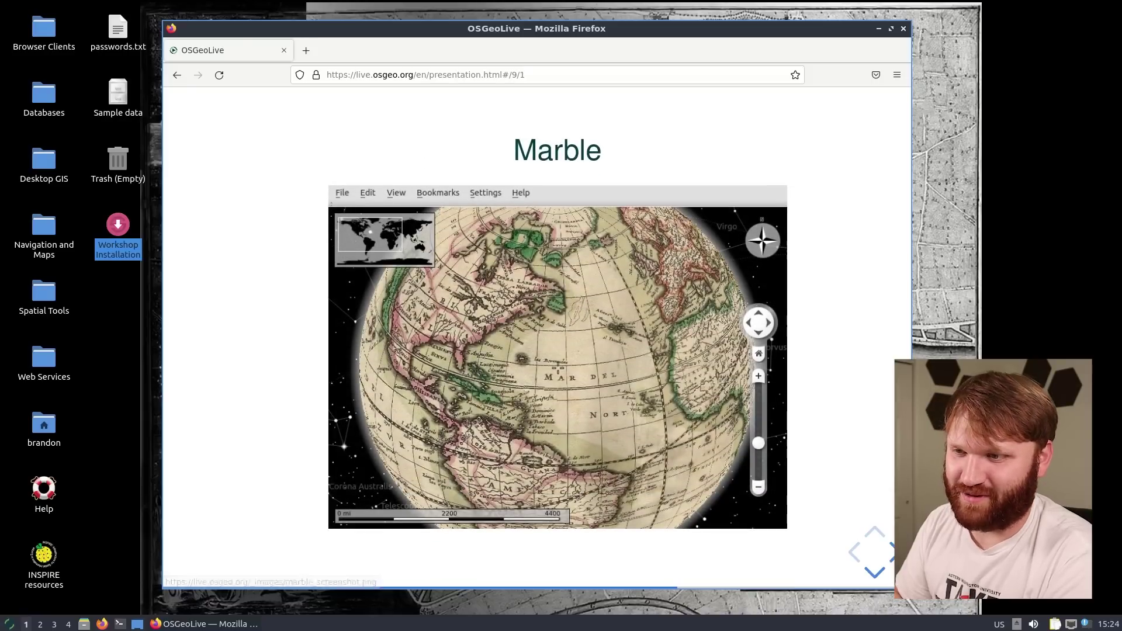
# Launch Marble, maximize its window, and switch the map theme from Atlas to OpenStreetMap
pyautogui.click(9, 624)
pyautogui.click(35, 427)
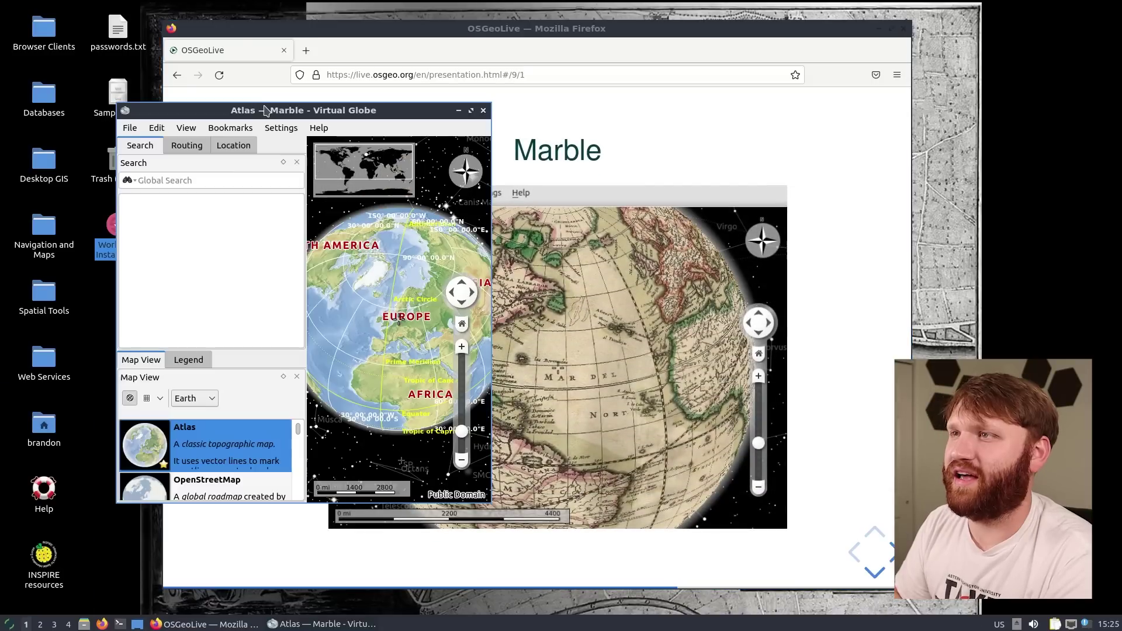
pyautogui.moveTo(337, 5); pyautogui.dragTo(483, 132)
pyautogui.doubleClick(482, 132)
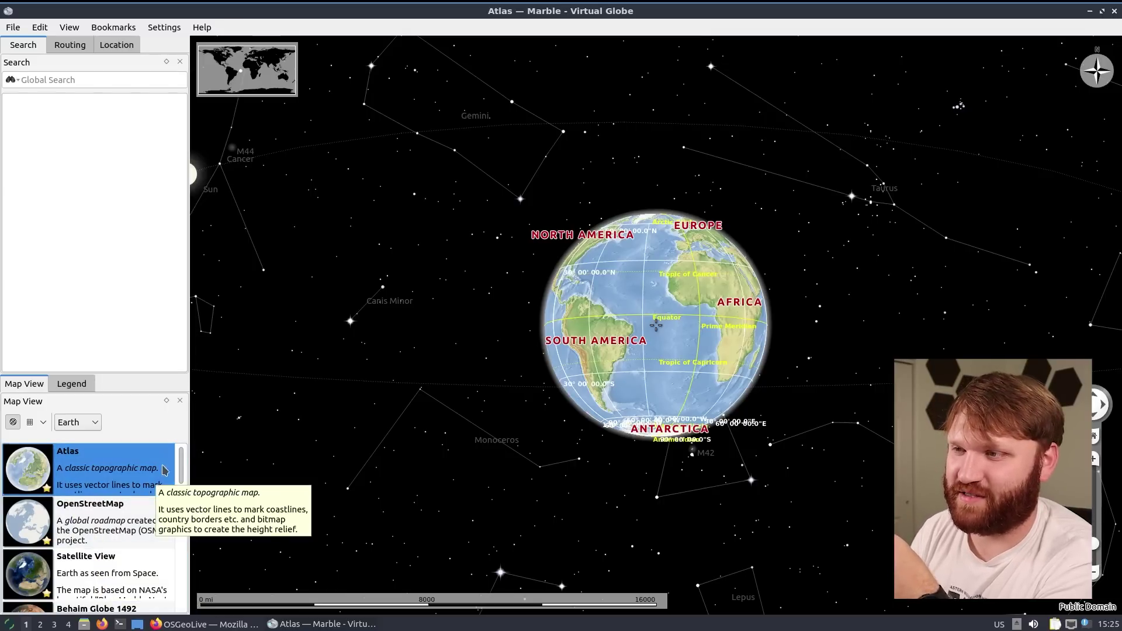
pyautogui.moveTo(181, 468); pyautogui.dragTo(183, 430)
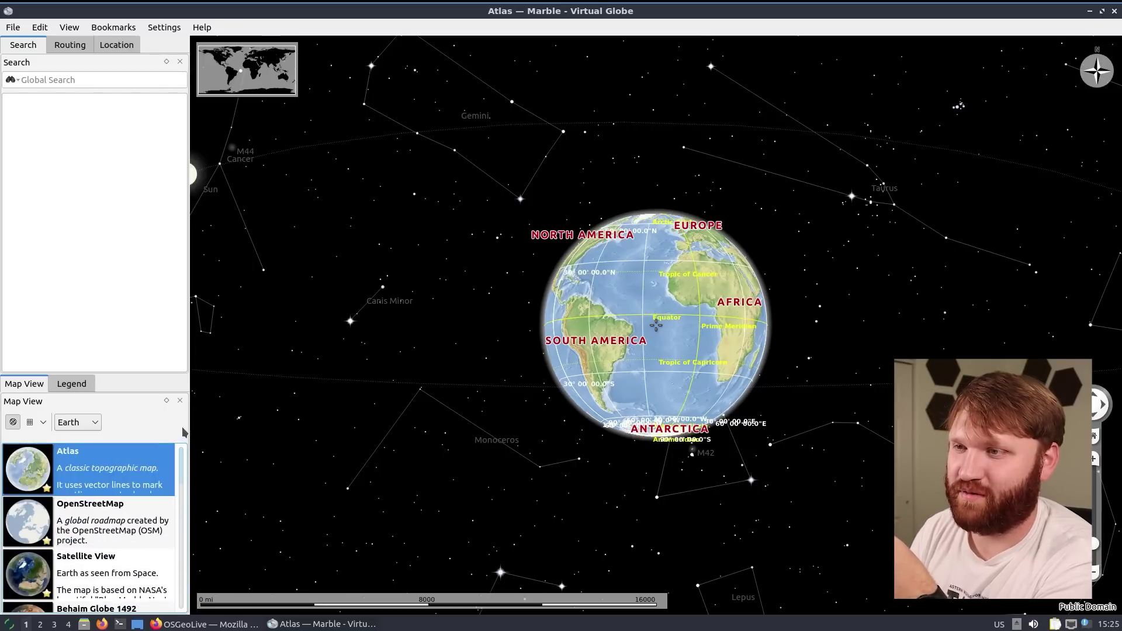
pyautogui.click(79, 520)
# Spin the globe to North America, zoom into the Pacific Northwest, and choose Satellite View
pyautogui.moveTo(635, 300); pyautogui.dragTo(731, 318)
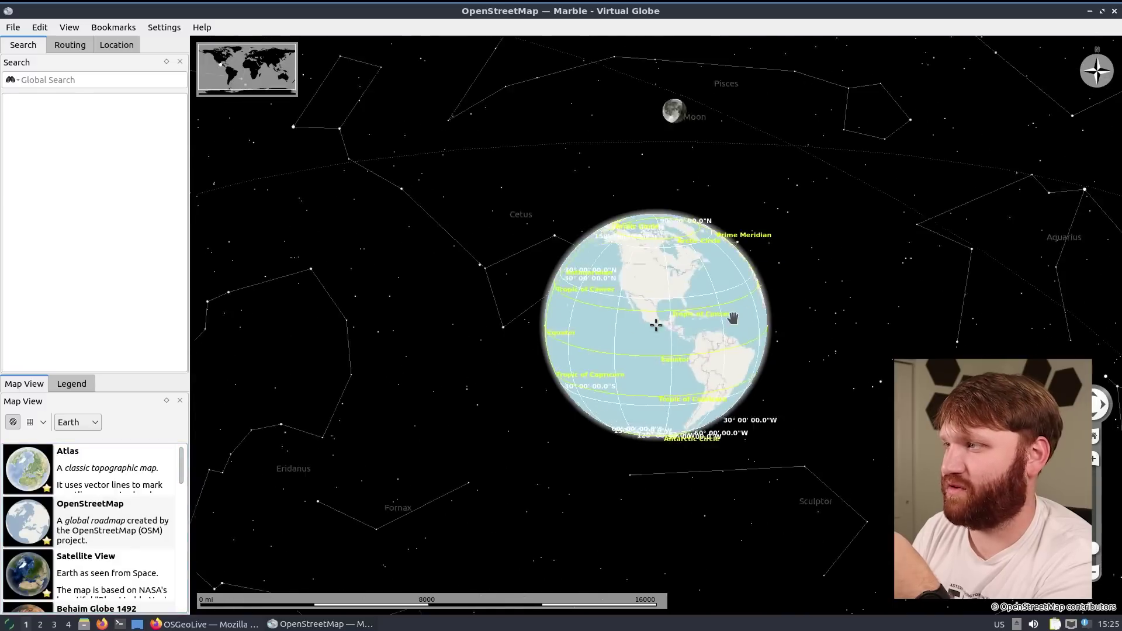
pyautogui.scroll(2, 635, 305)
pyautogui.moveTo(635, 305); pyautogui.dragTo(608, 318)
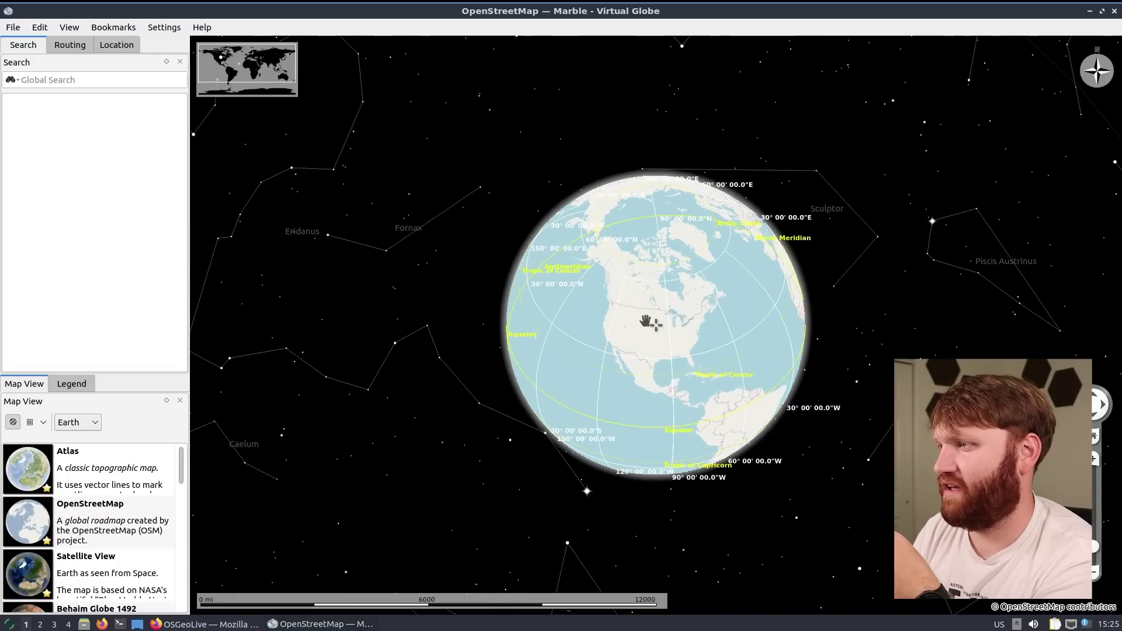
pyautogui.scroll(6, 621, 329)
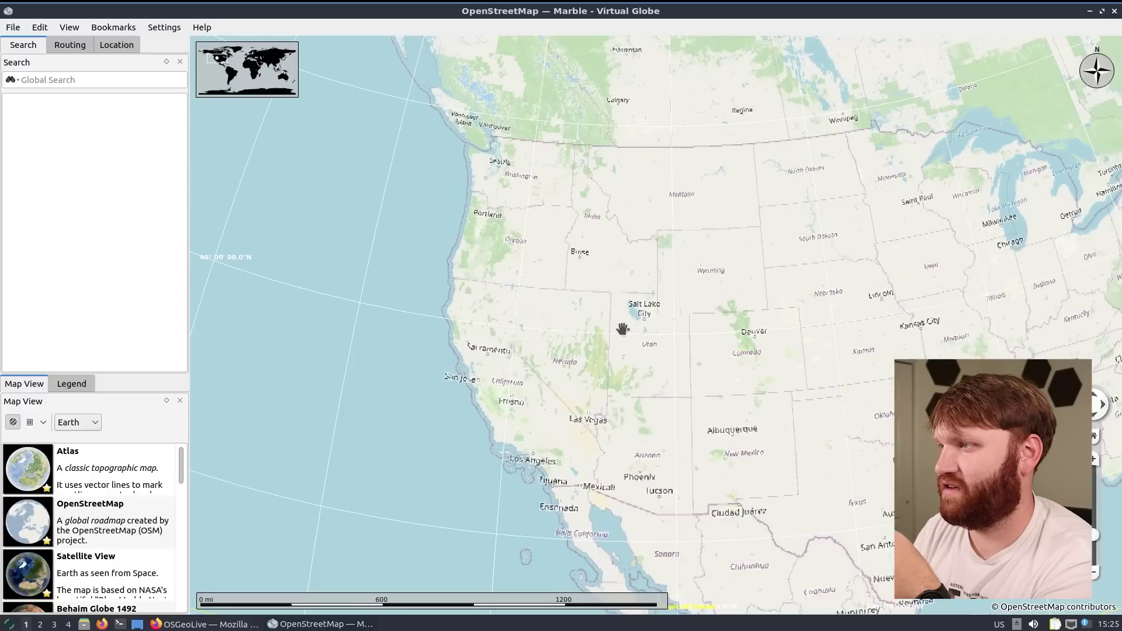
pyautogui.scroll(2, 579, 311)
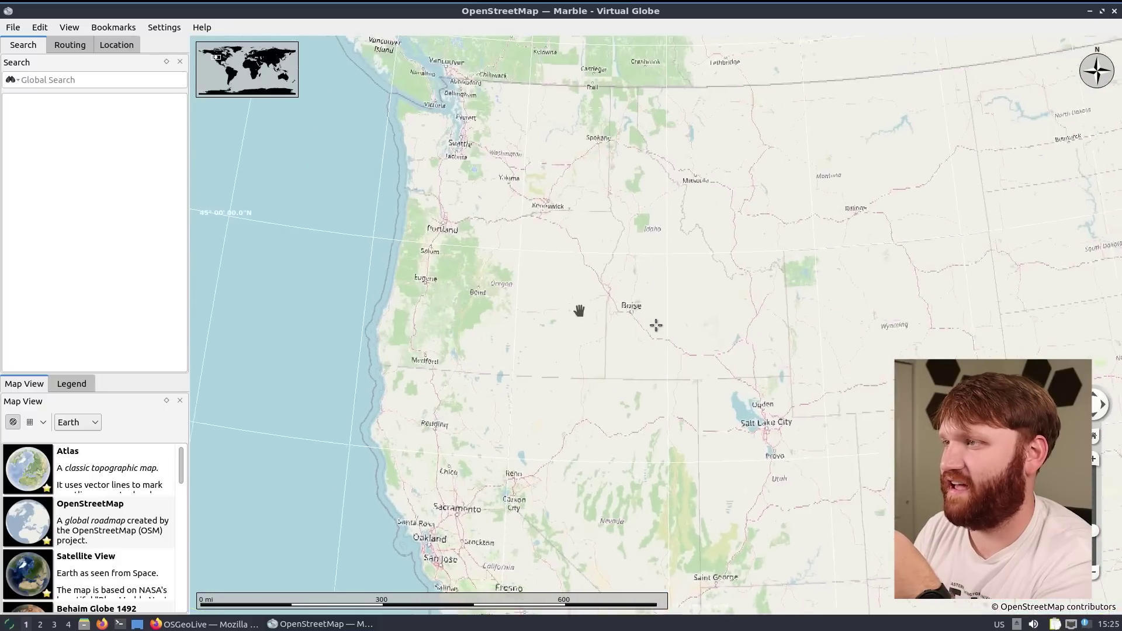
pyautogui.click(109, 564)
# Switch the map to Political Map, then to Precipitation (December)
pyautogui.scroll(-6, 106, 538)
pyautogui.click(92, 500)
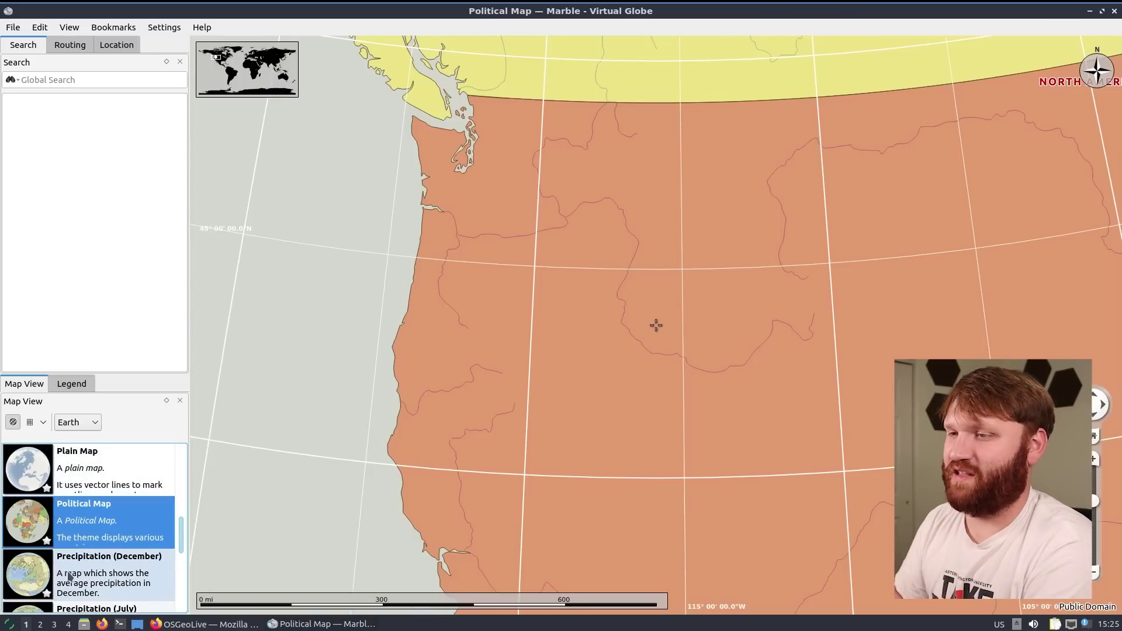
pyautogui.click(111, 576)
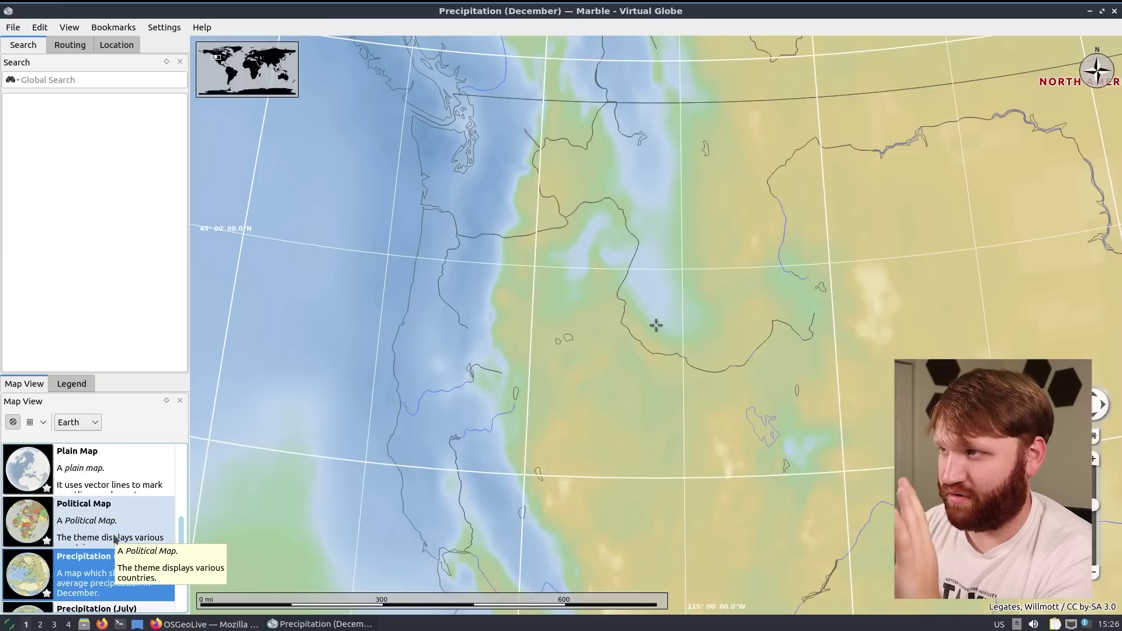
pyautogui.scroll(-3, 115, 539)
pyautogui.scroll(2, 115, 539)
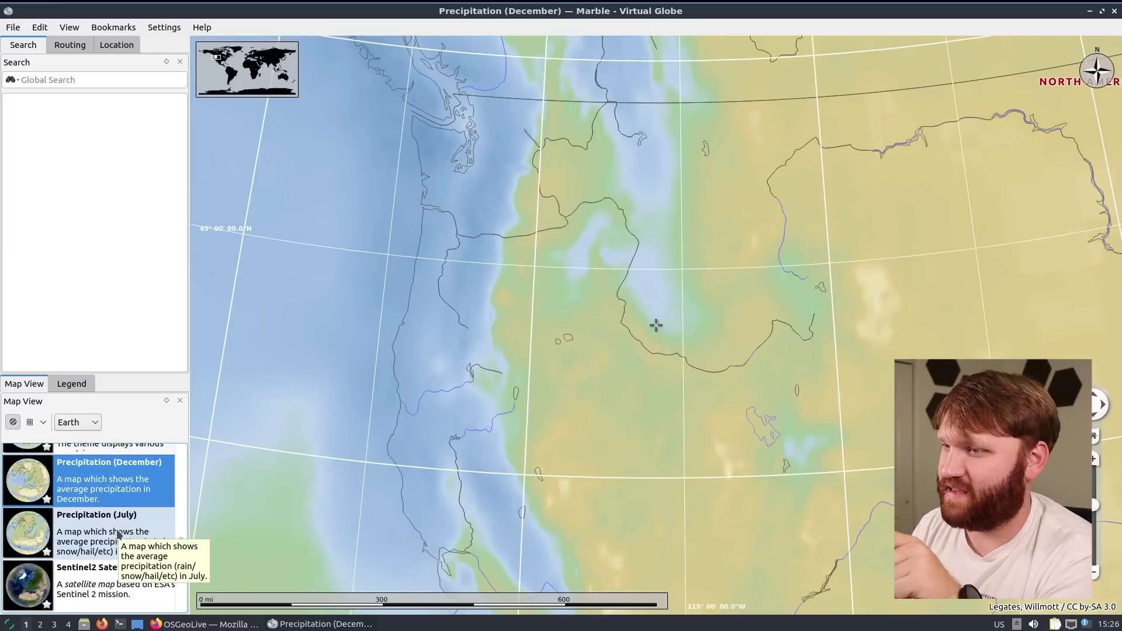
# Toggle between July and December precipitation, then show Temperature (July)
pyautogui.click(119, 534)
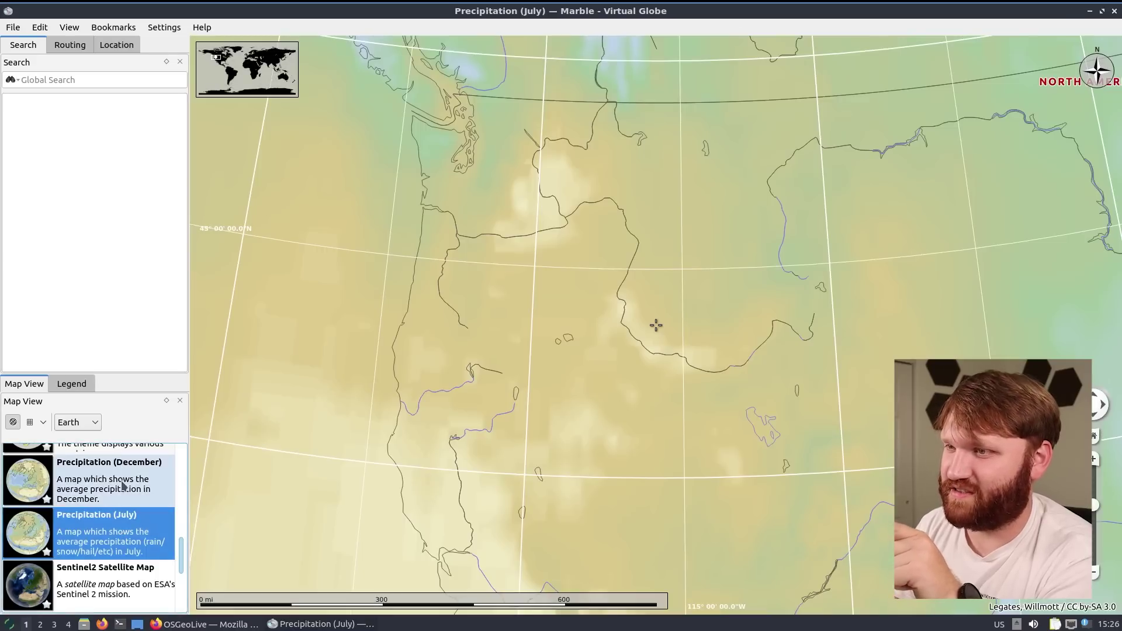
pyautogui.click(124, 488)
pyautogui.click(127, 528)
pyautogui.click(130, 497)
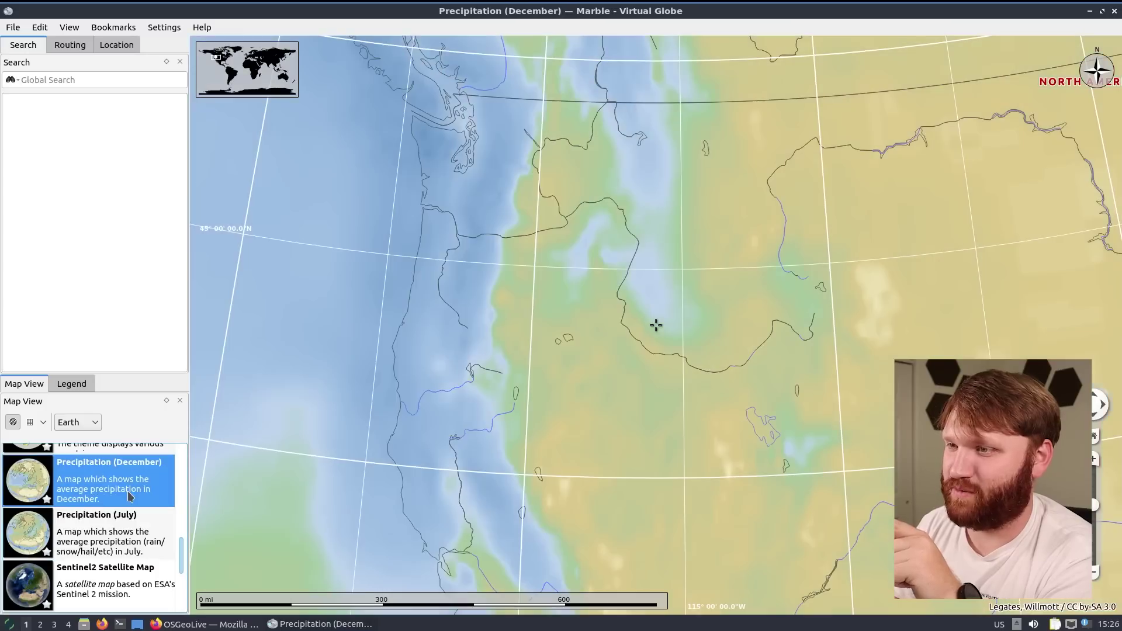
pyautogui.click(124, 527)
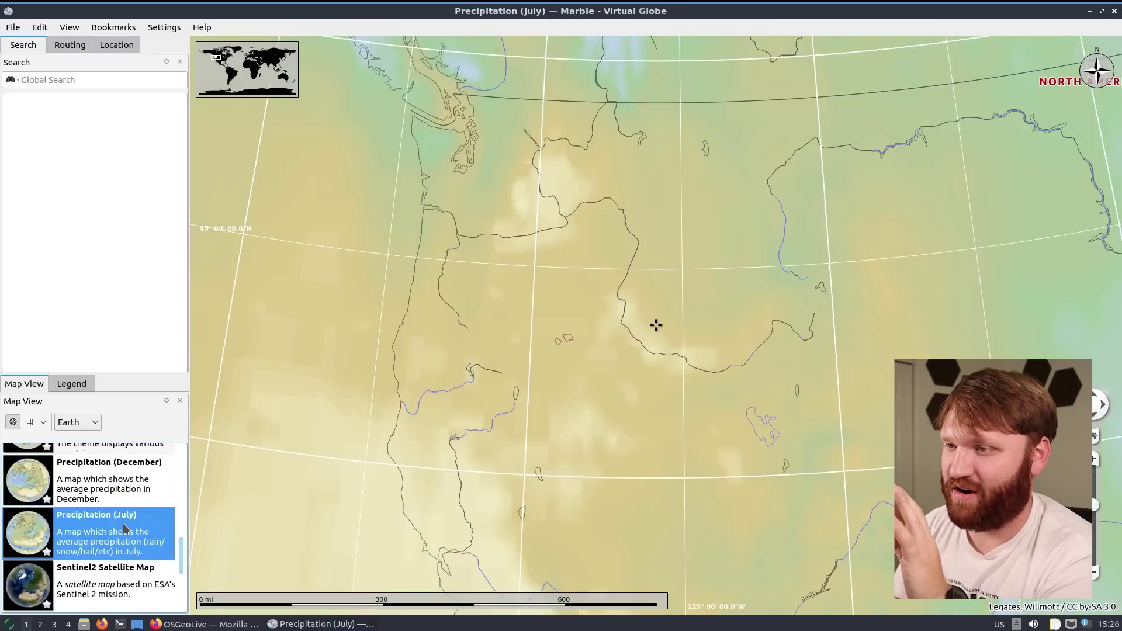
pyautogui.scroll(-3, 123, 528)
pyautogui.click(115, 535)
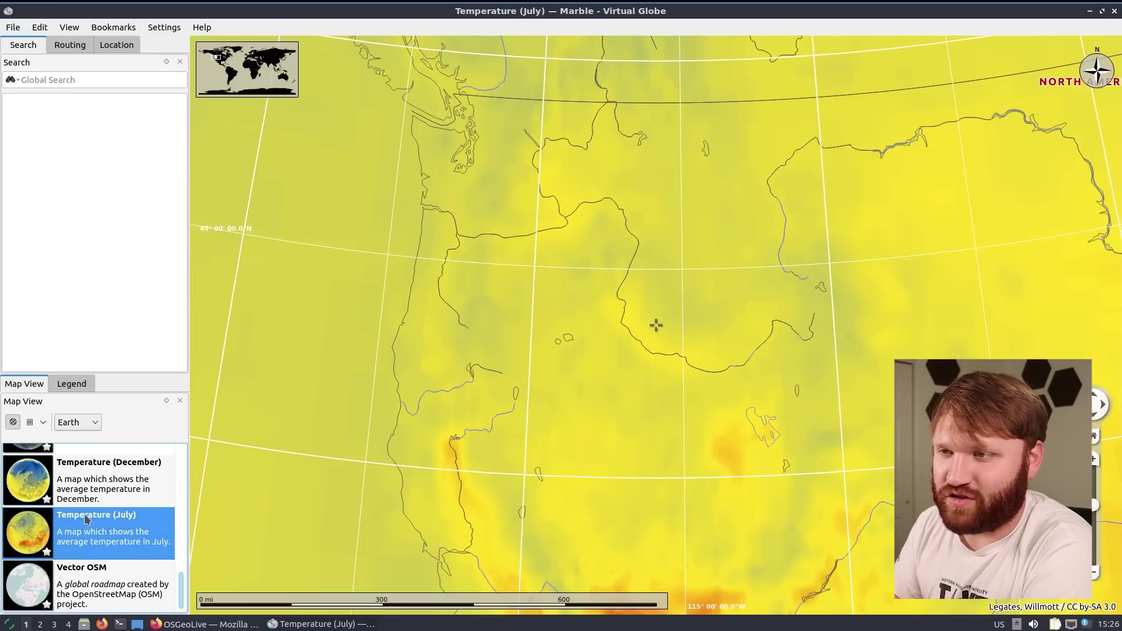
# Toggle between the December and July temperature themes, ending on July
pyautogui.click(97, 472)
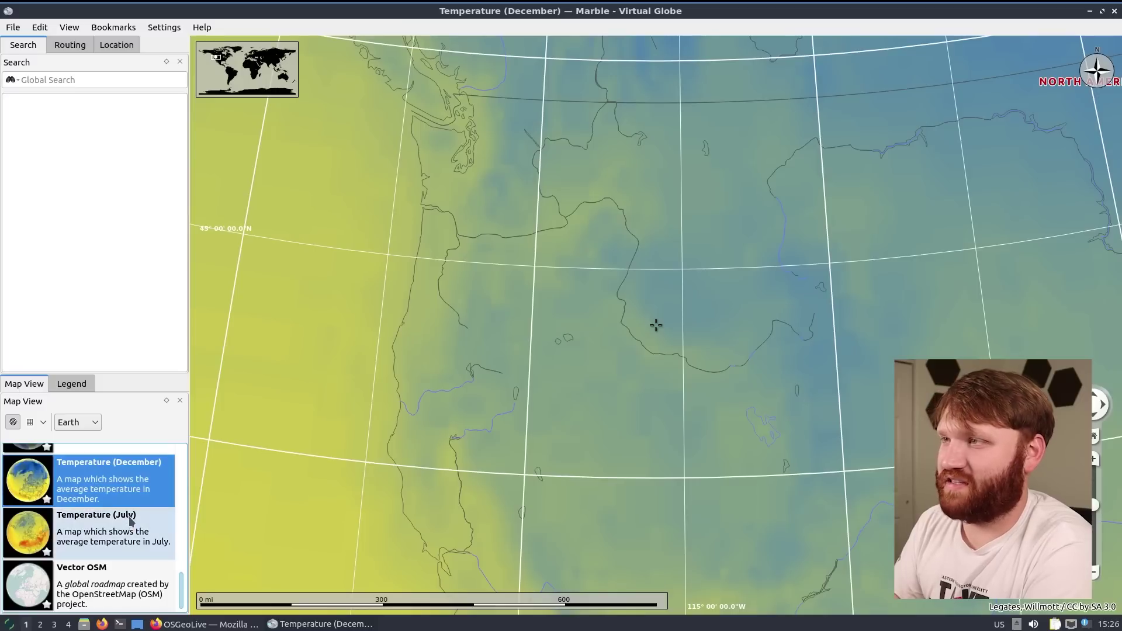
pyautogui.click(131, 534)
pyautogui.click(108, 494)
pyautogui.click(88, 540)
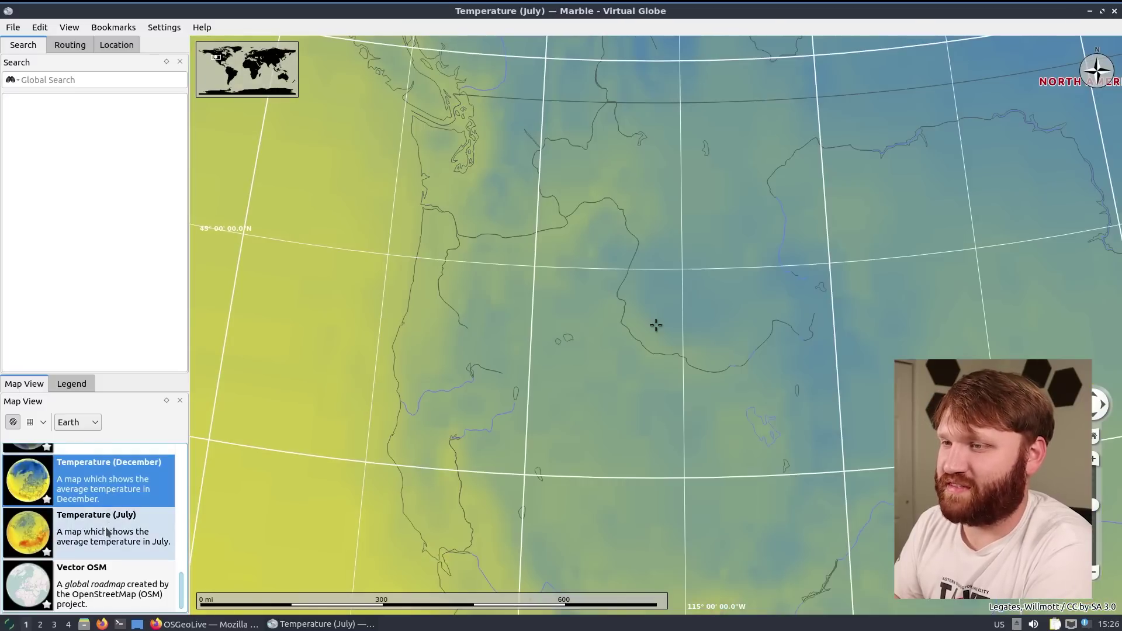
# View the Behaim Globe 1492 theme, then Historical Map 1689 recentred on North America
pyautogui.scroll(5, 117, 532)
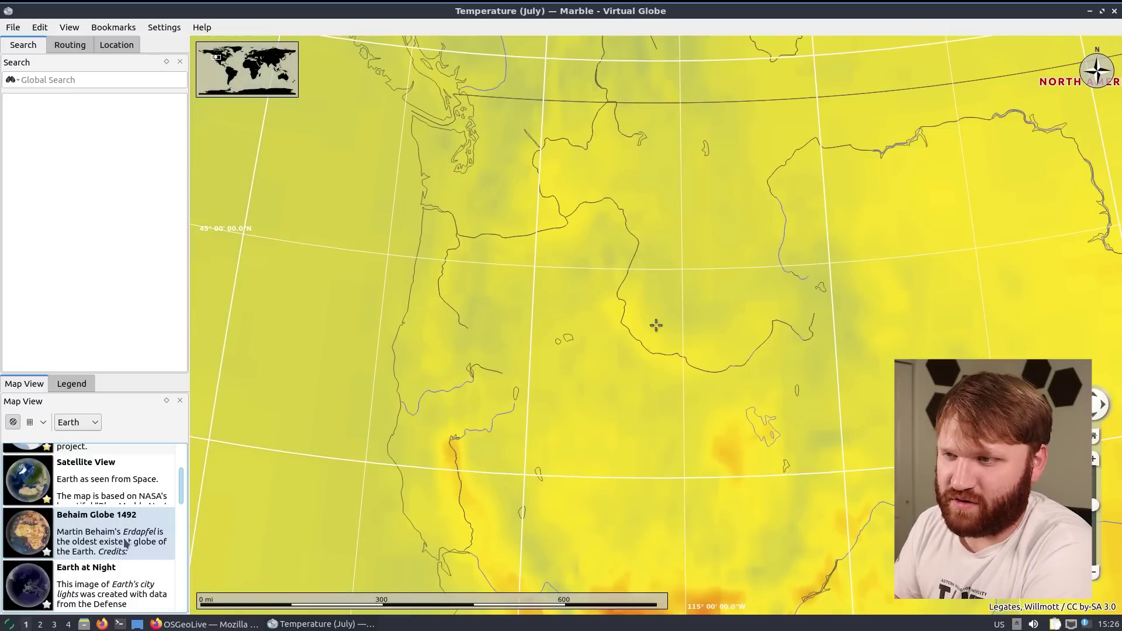
pyautogui.click(86, 533)
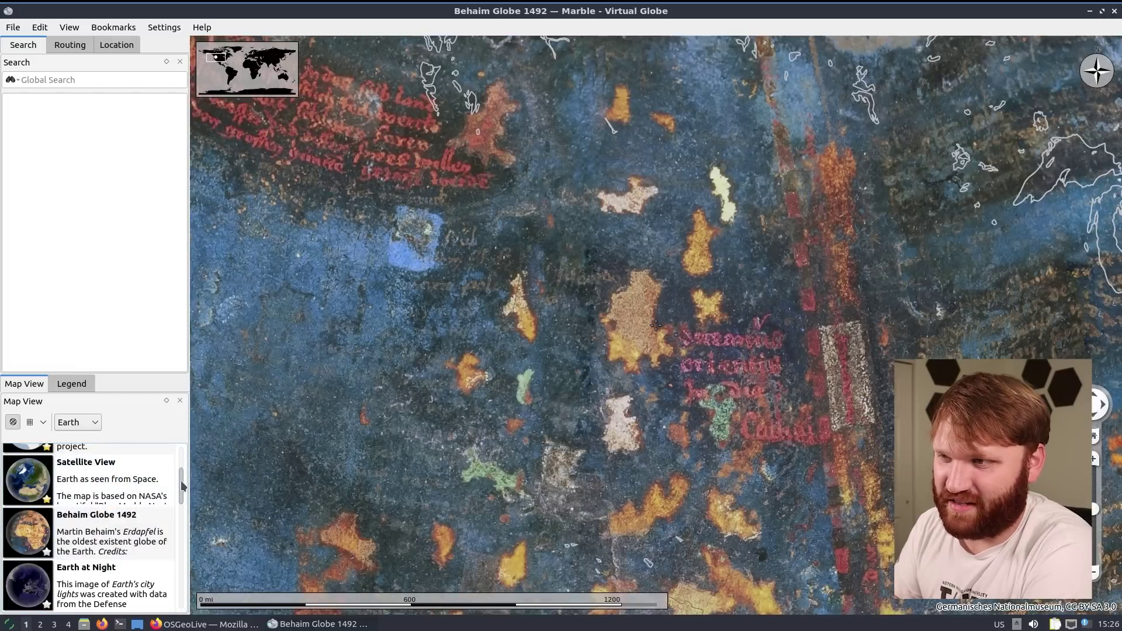
pyautogui.scroll(-3, 183, 486)
pyautogui.click(108, 553)
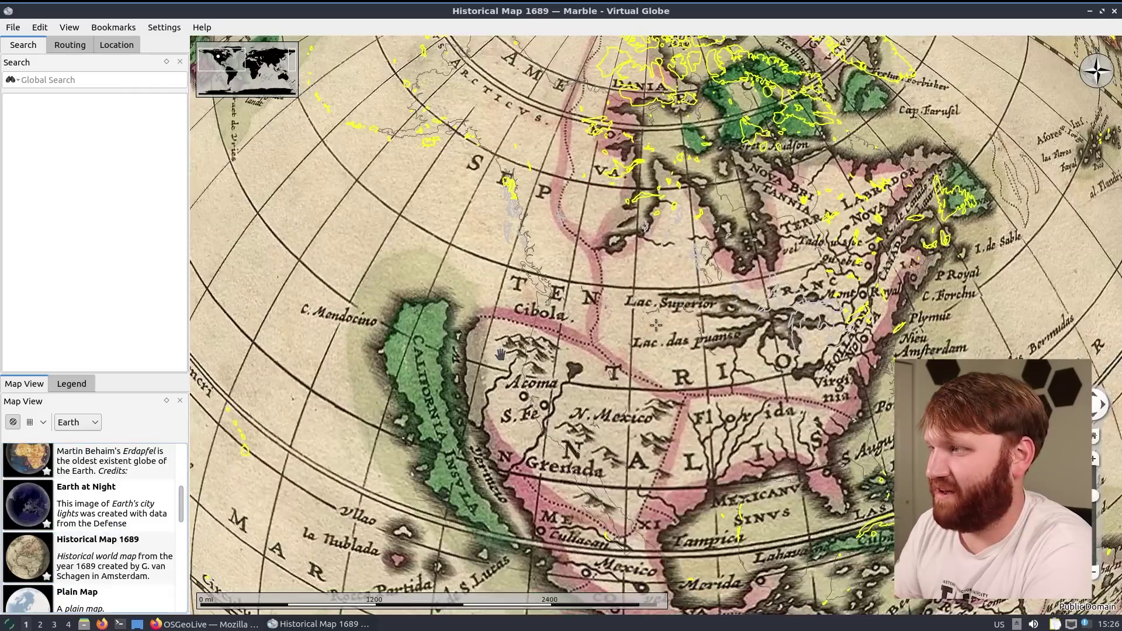
pyautogui.press('Down')
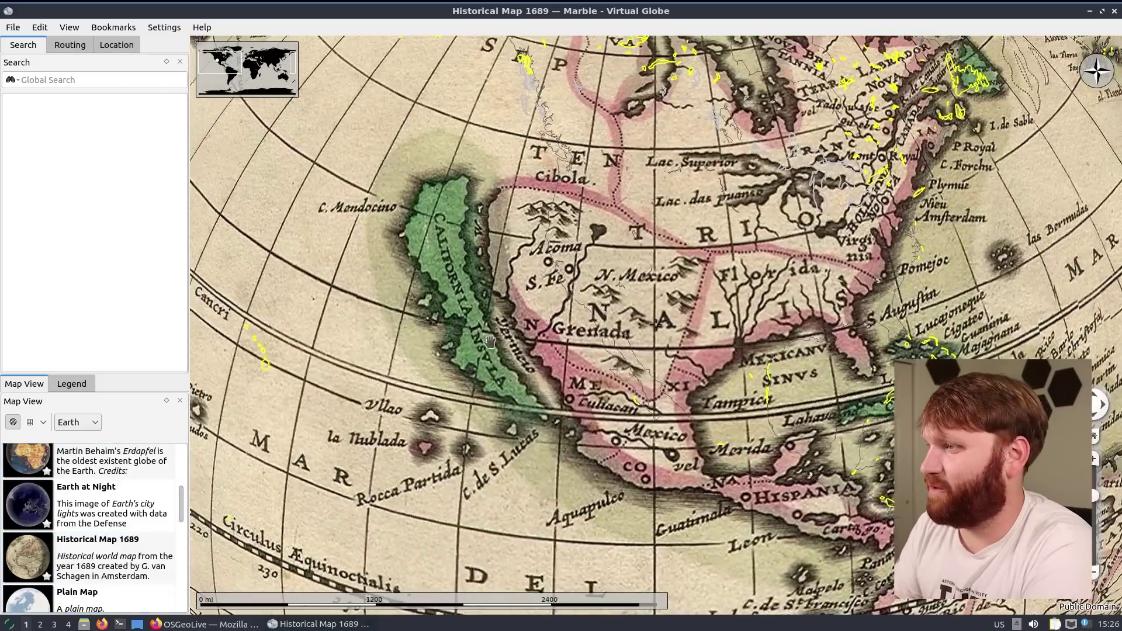
pyautogui.moveTo(490, 342); pyautogui.dragTo(785, 457)
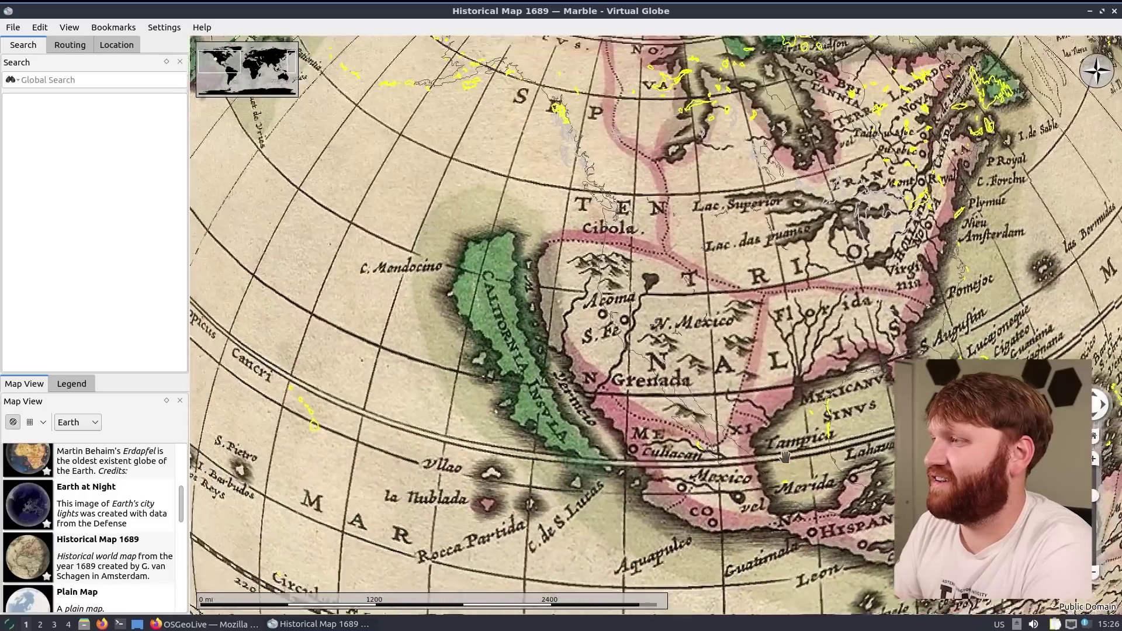